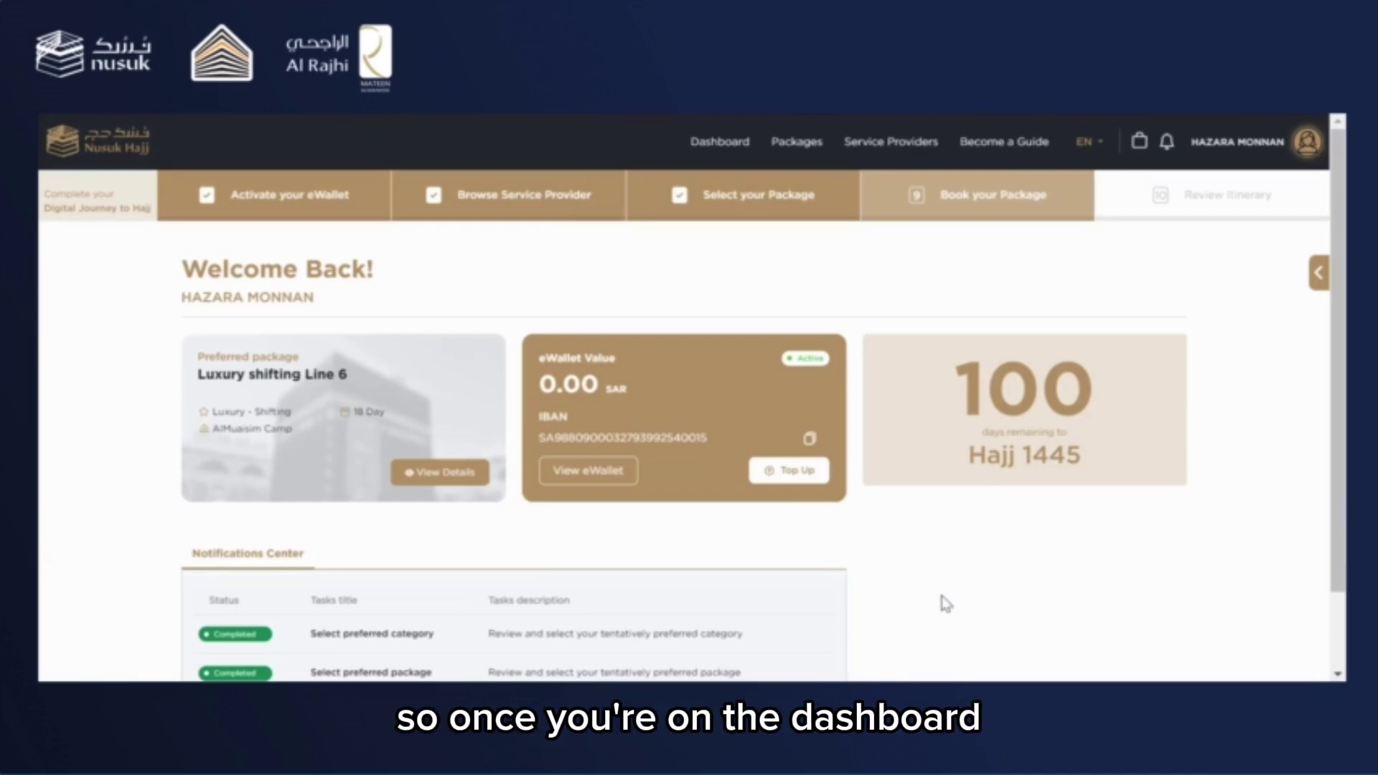
Step: Open the packages list and filter it by the service provider Company AL RAJHI LIKHDEMAT AL TAJARIA MASANDA
left_click(800, 154)
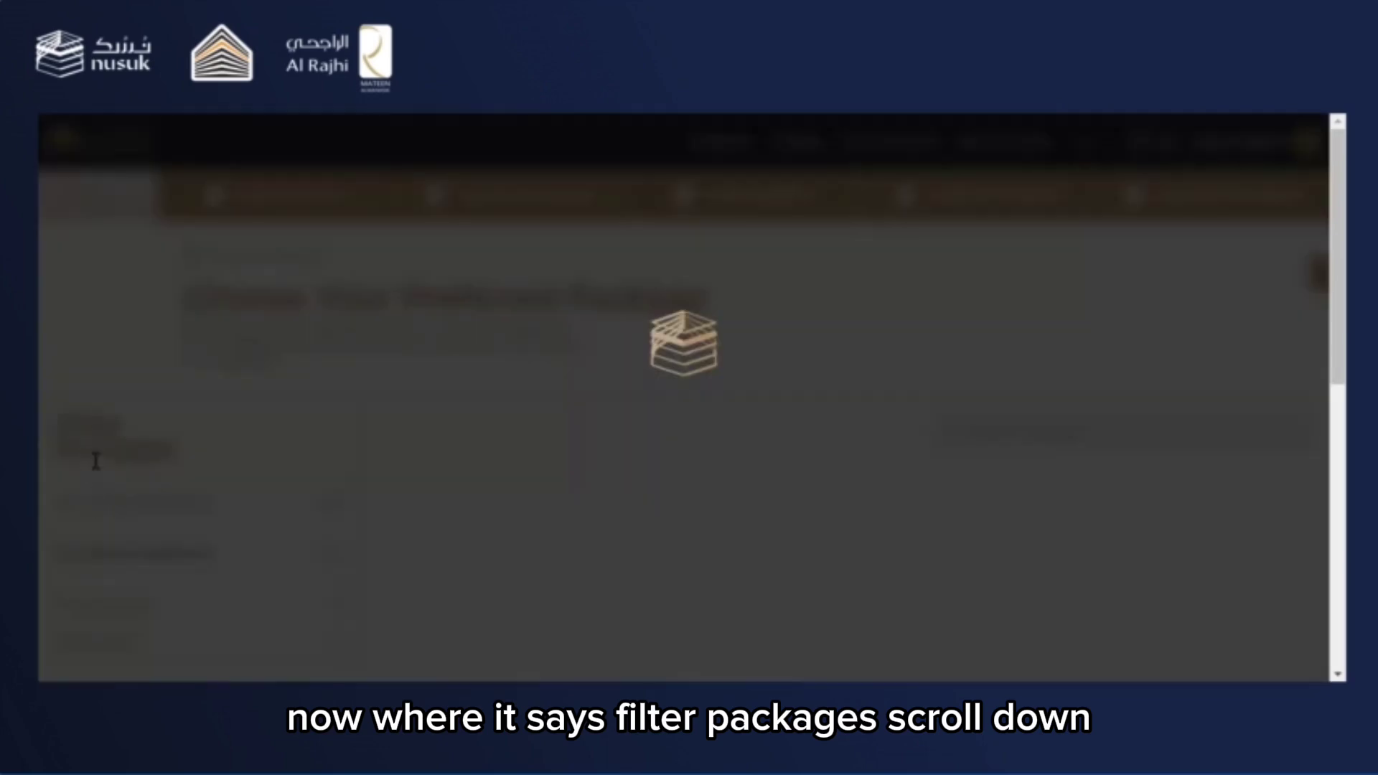
scroll(144, 496, "down", 7)
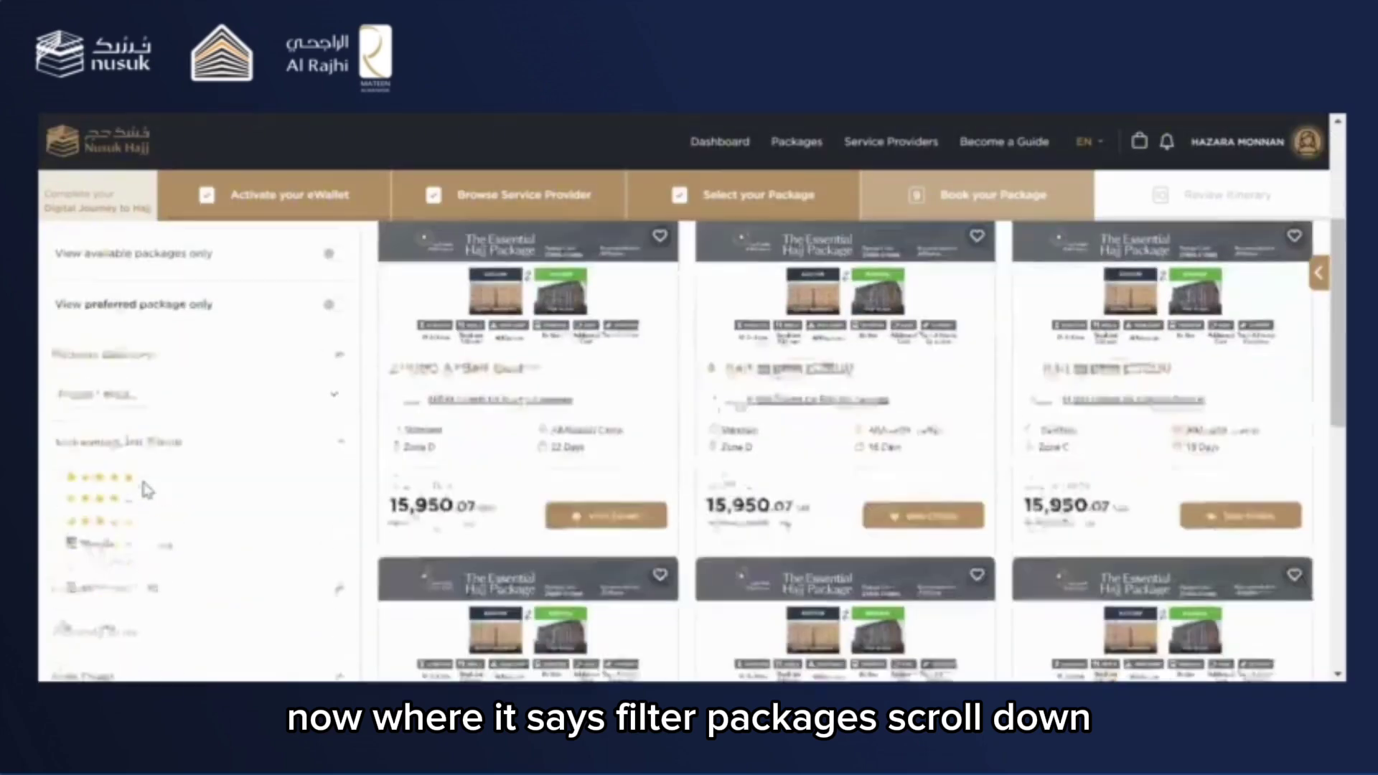
scroll(151, 491, "down", 1)
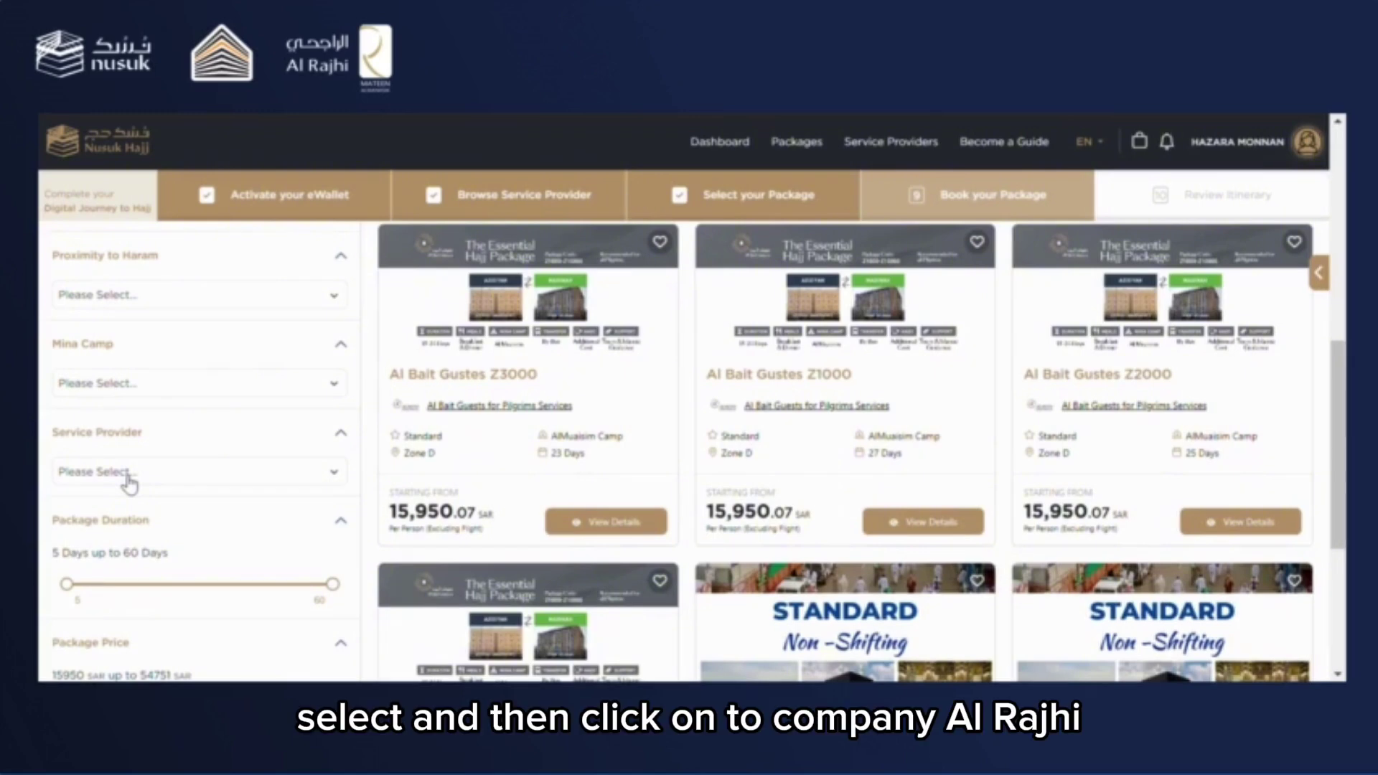
left_click(127, 477)
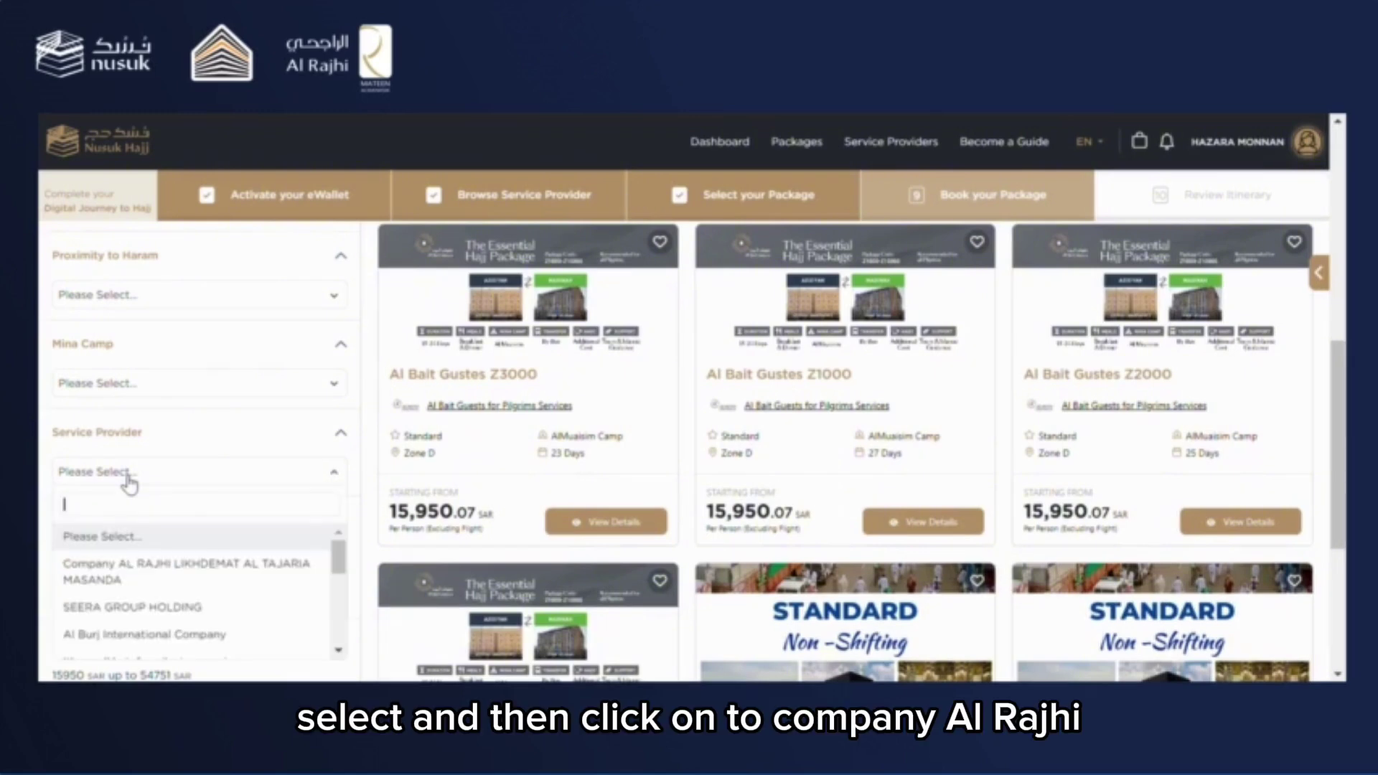
left_click(147, 578)
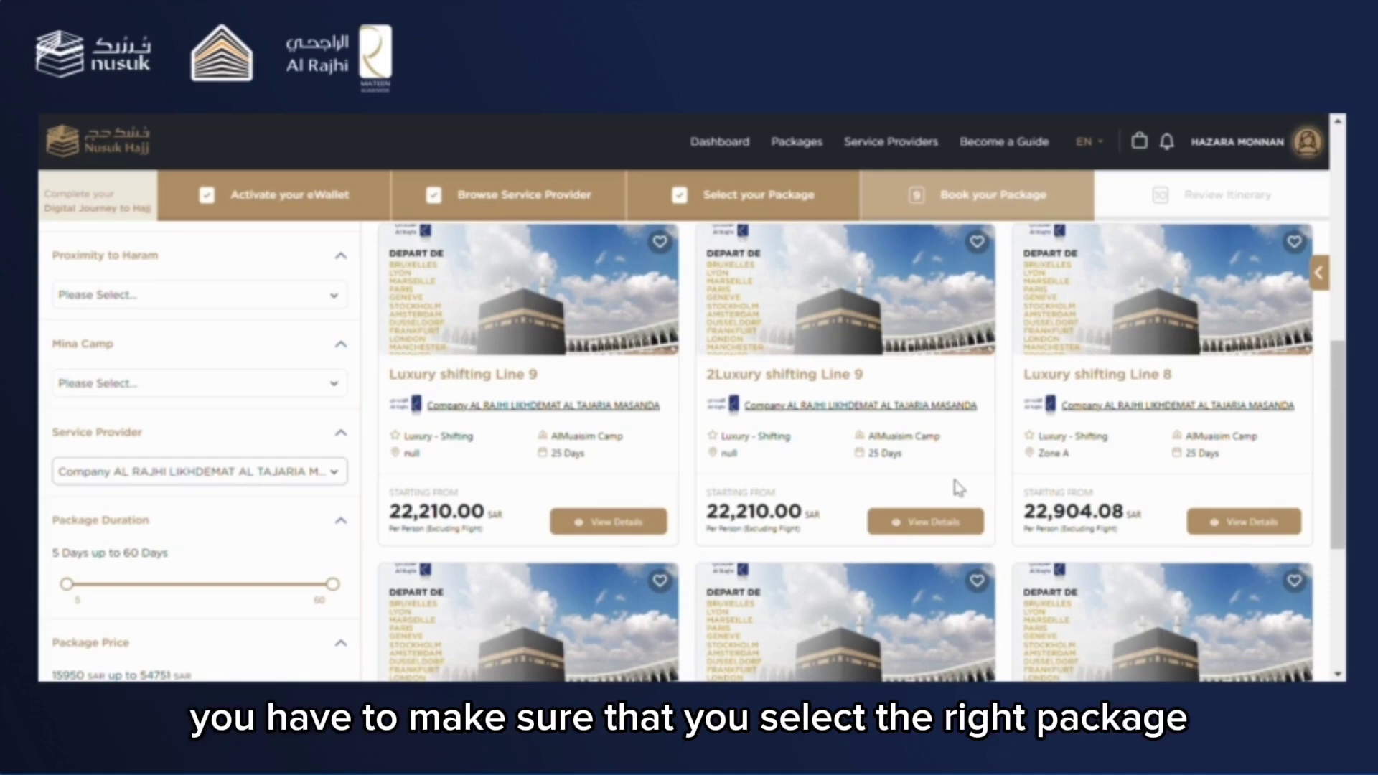
Step: Search the packages for "luxury shifting line 6" and open the details of the preferred package Luxury shifting Line 6
scroll(959, 489, "up", 5)
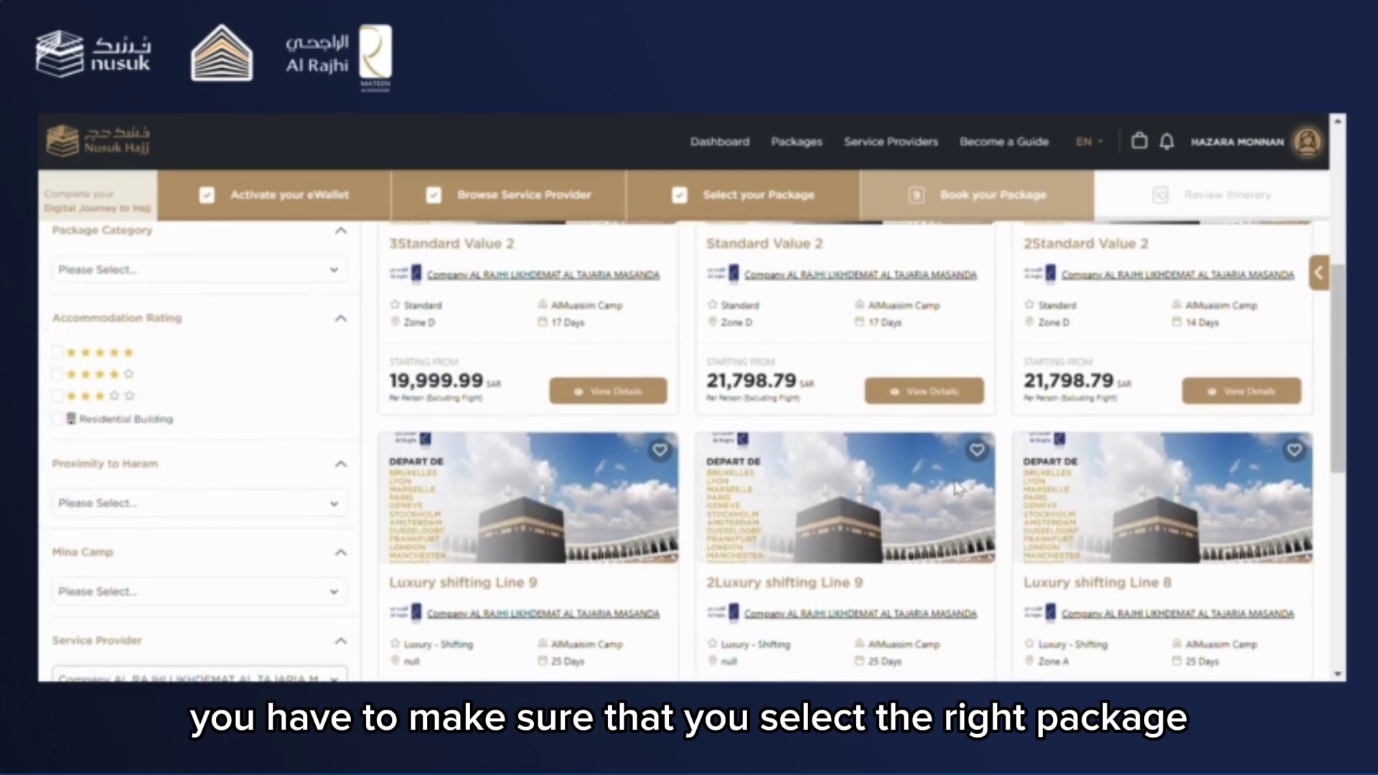
scroll(959, 488, "up", 1)
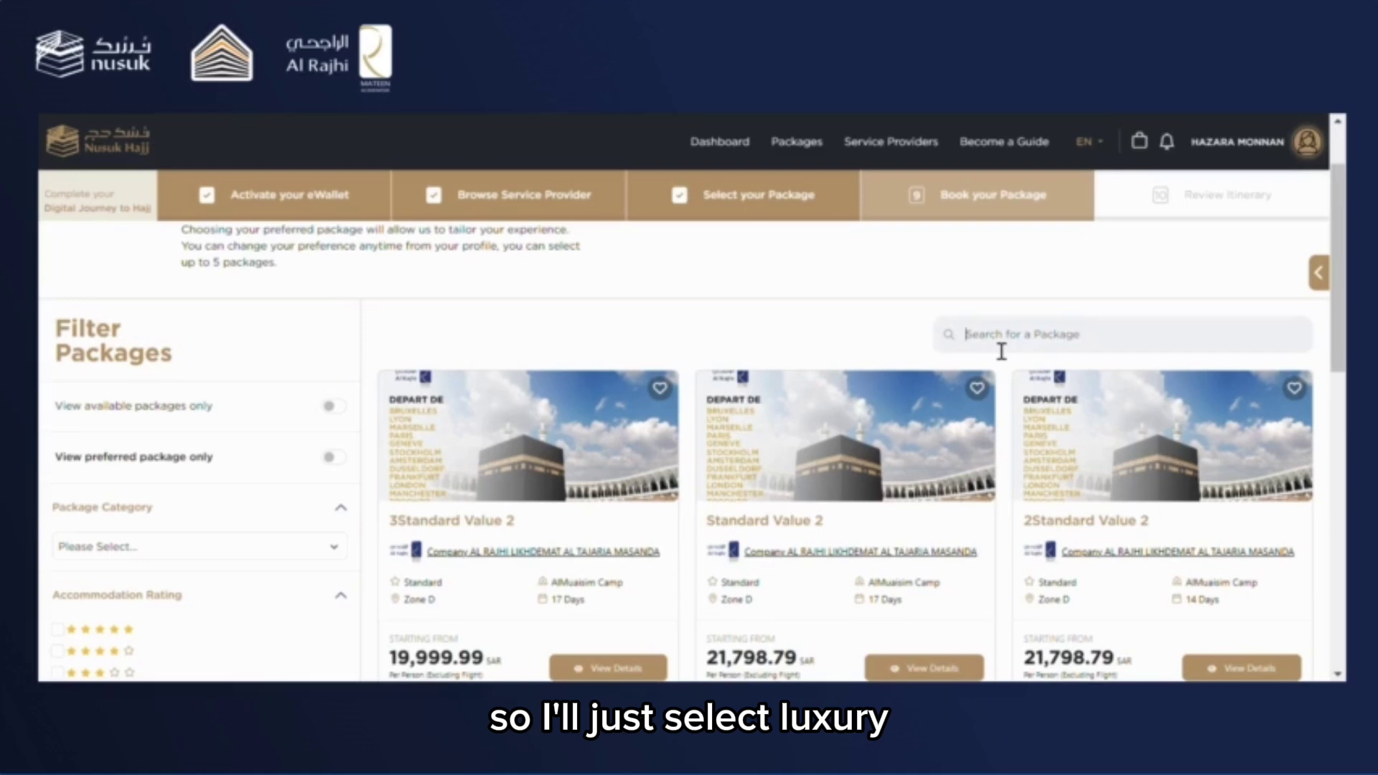
type("luxu")
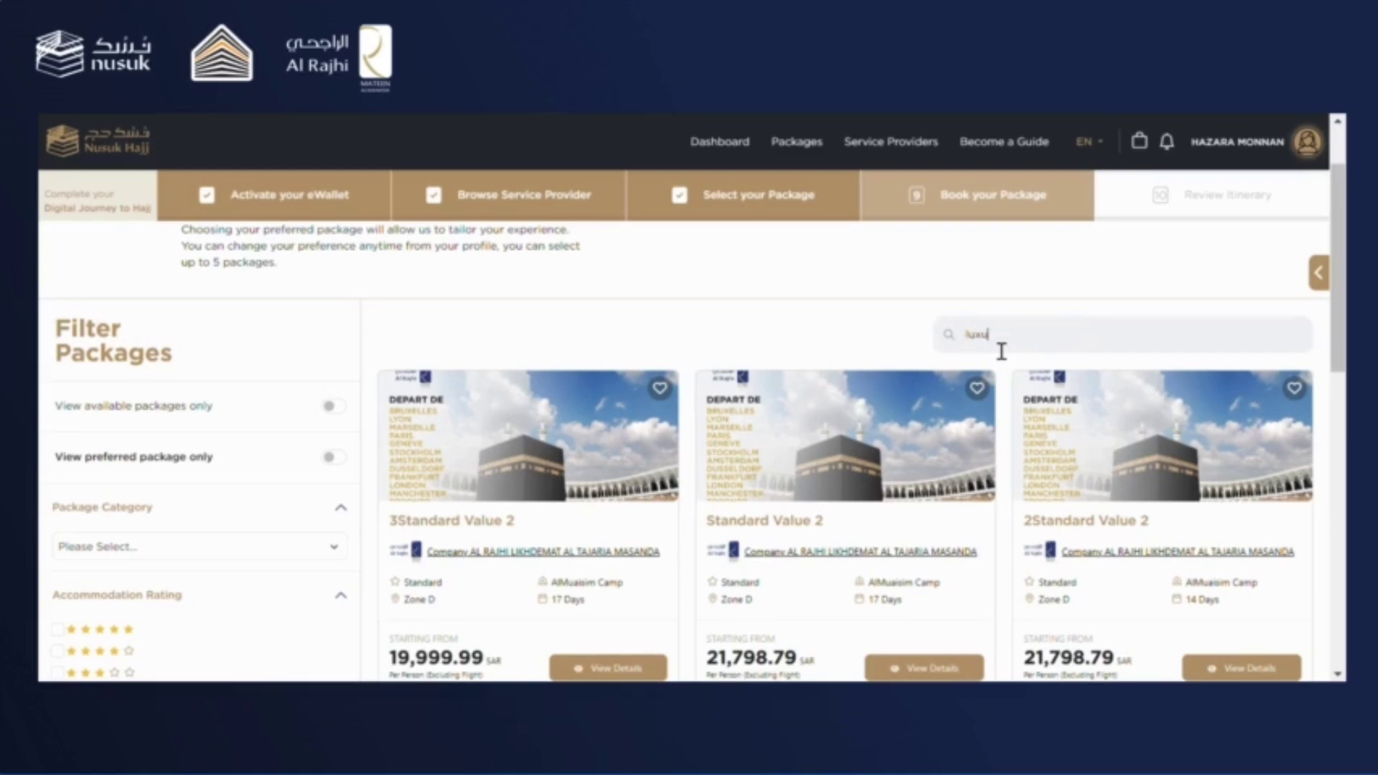
type("ry shi")
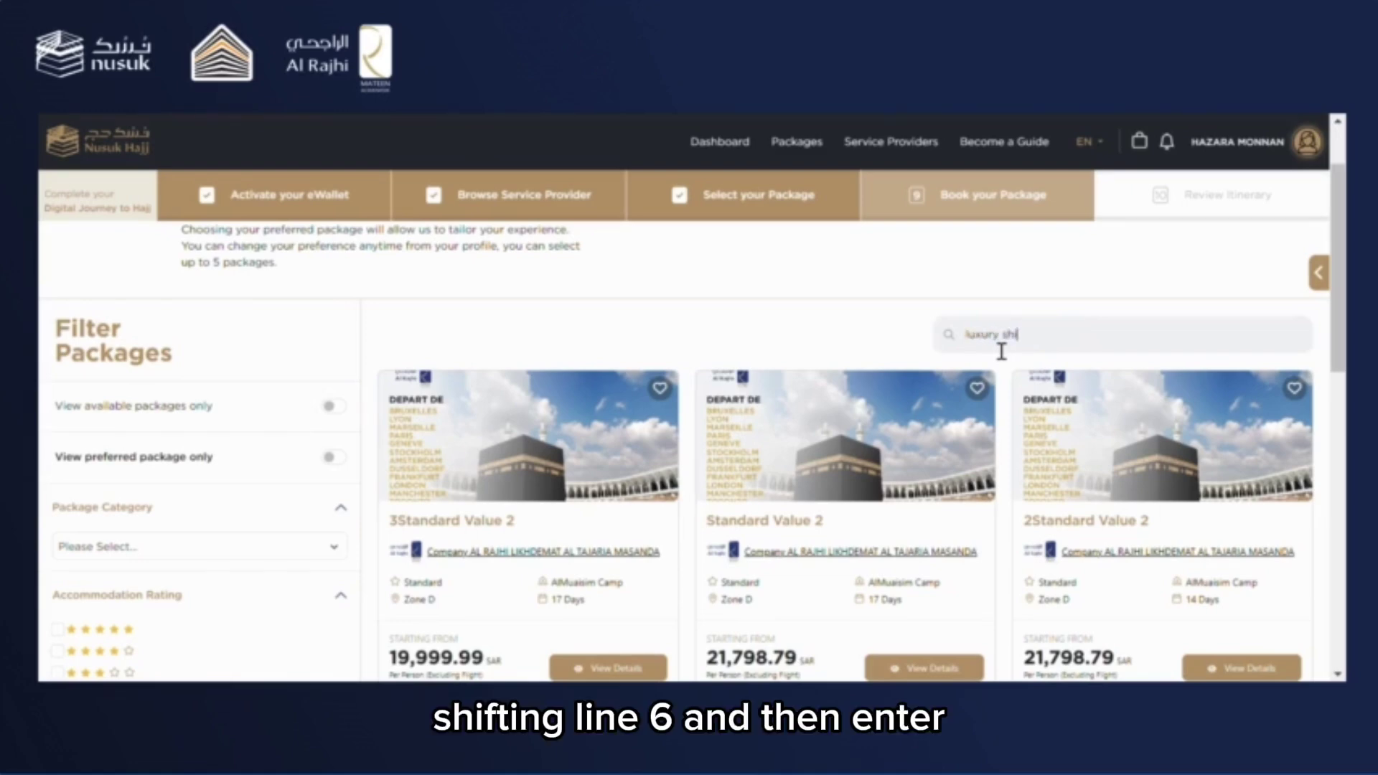
type("fting line 6")
key("Return")
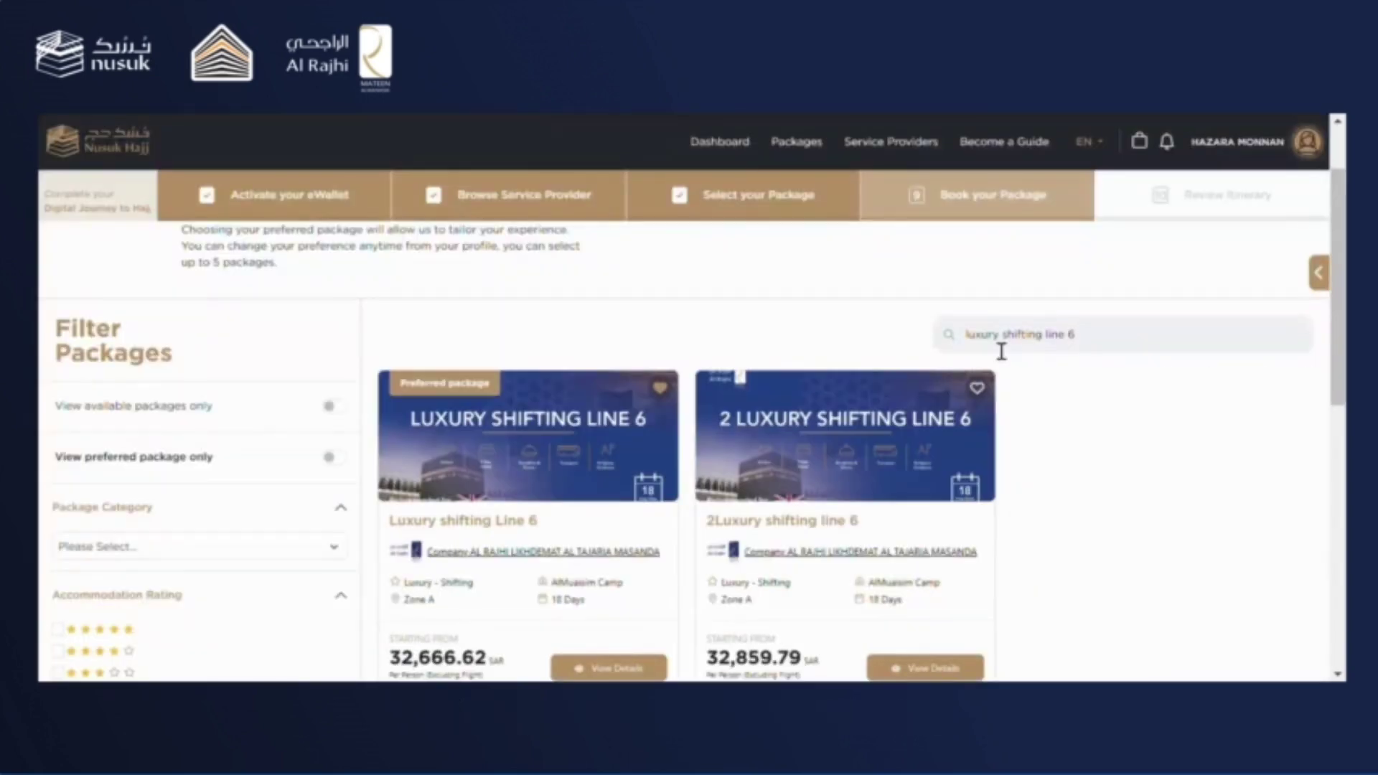
scroll(1092, 520, "down", 2)
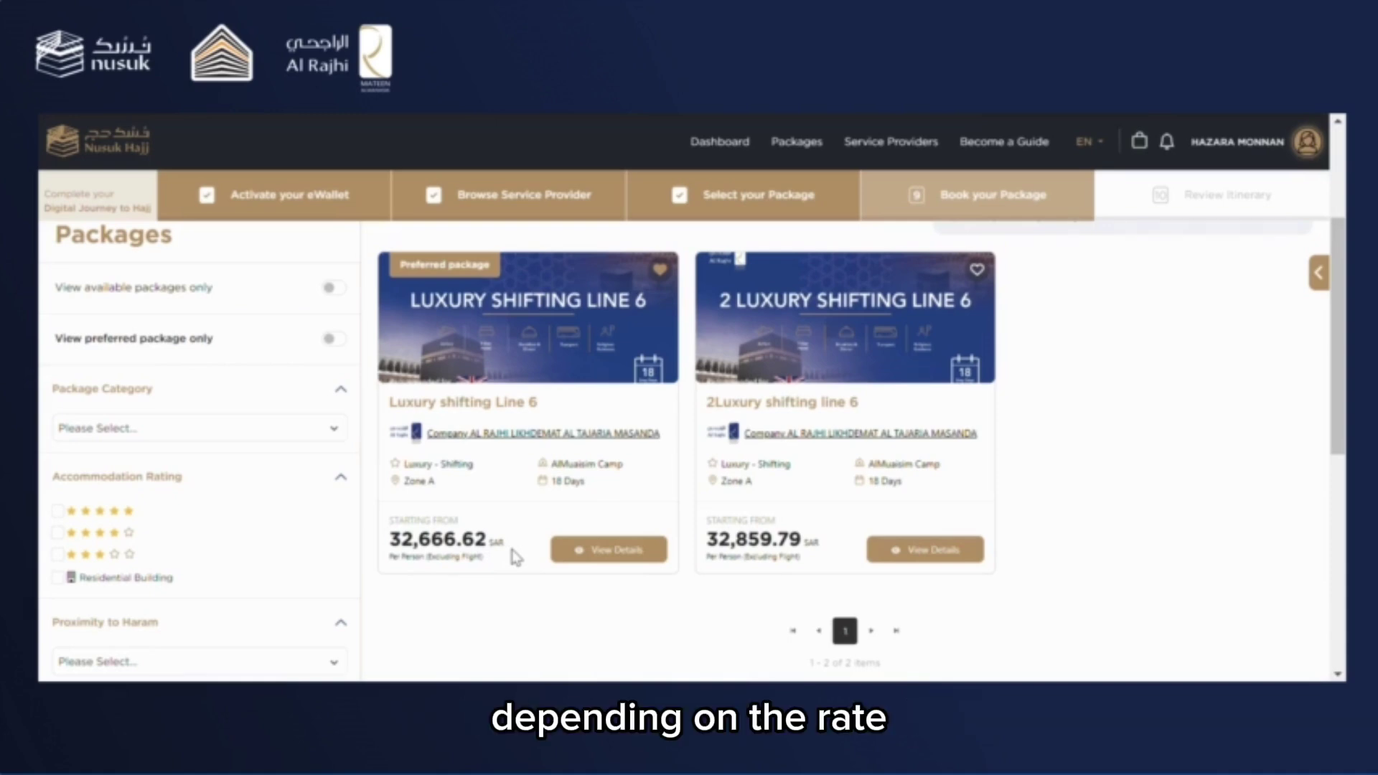
left_click(614, 557)
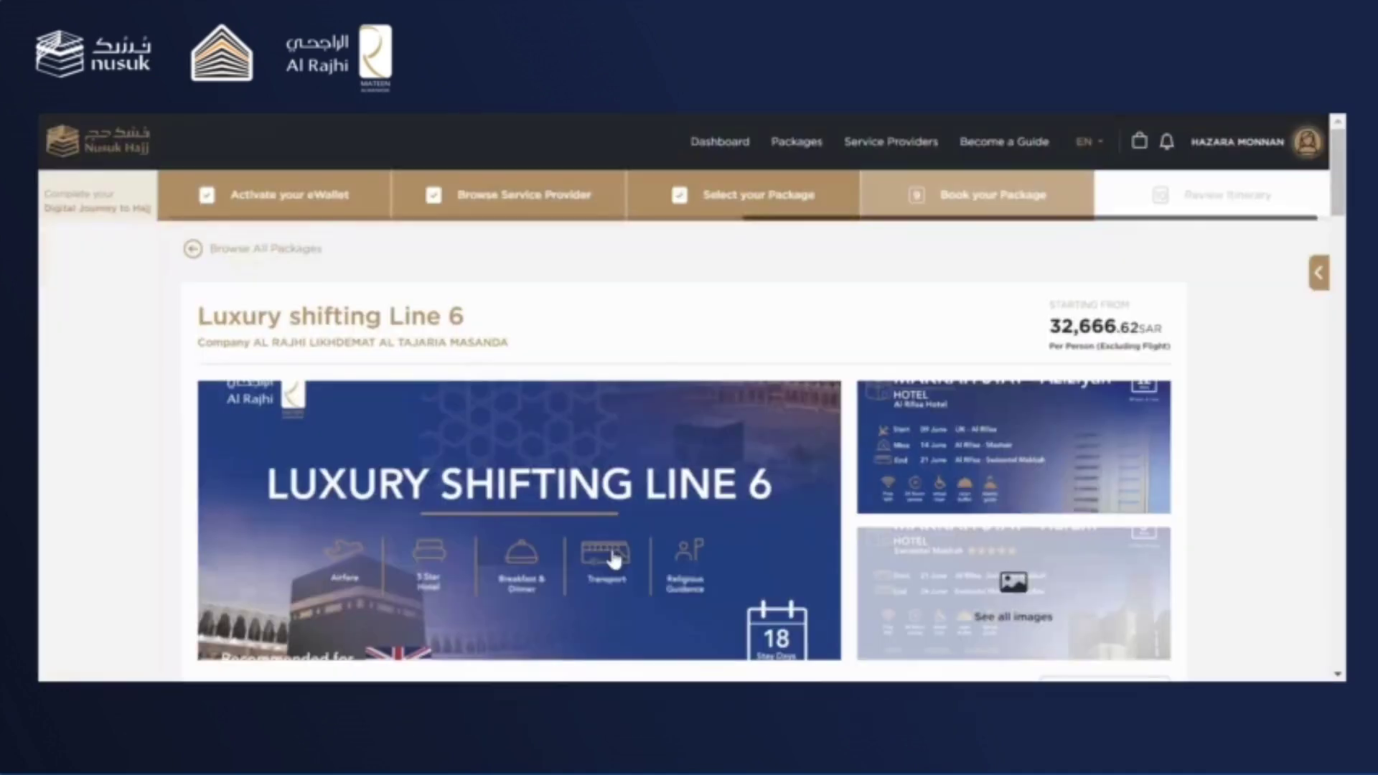
Step: View the package's images from the cover through the Makkah and Madina hotel stays, then close the gallery
scroll(614, 557, "down", 3)
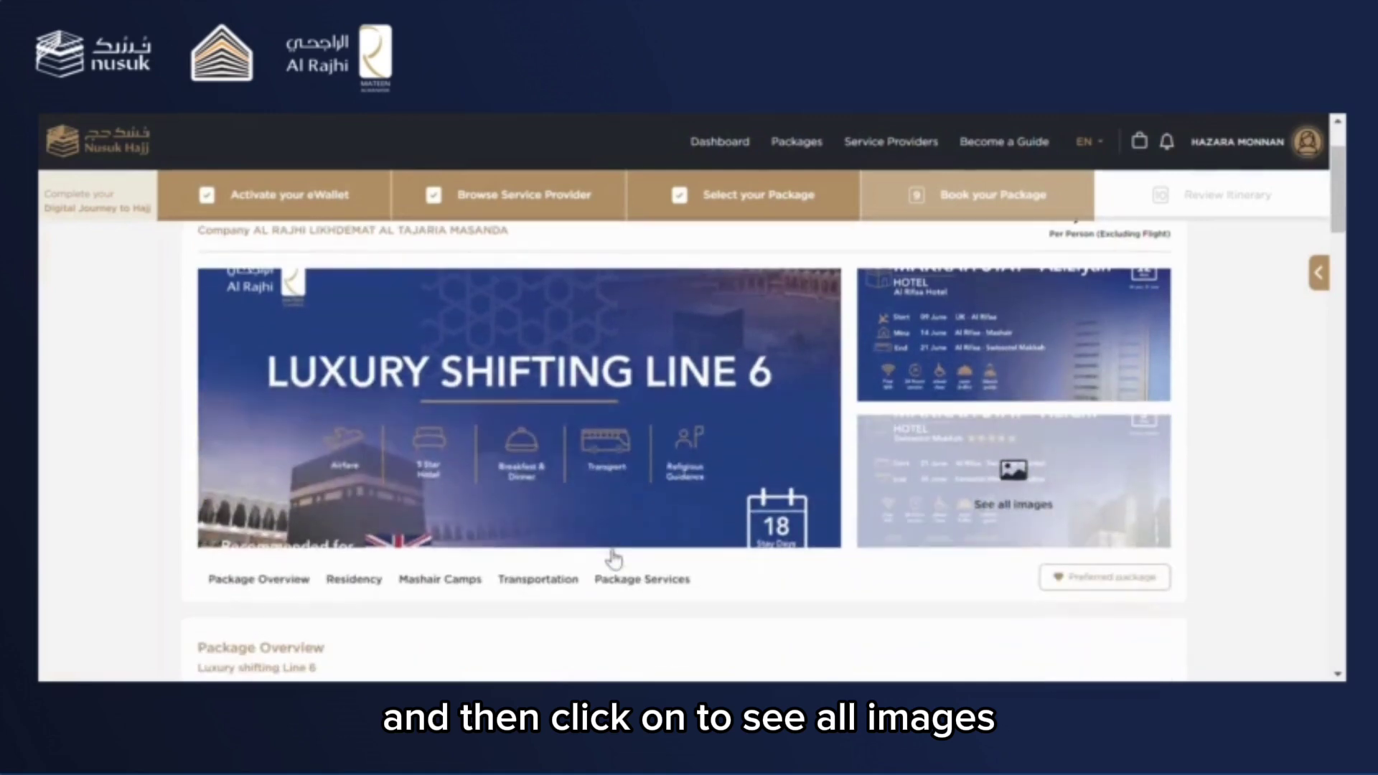
left_click(1005, 505)
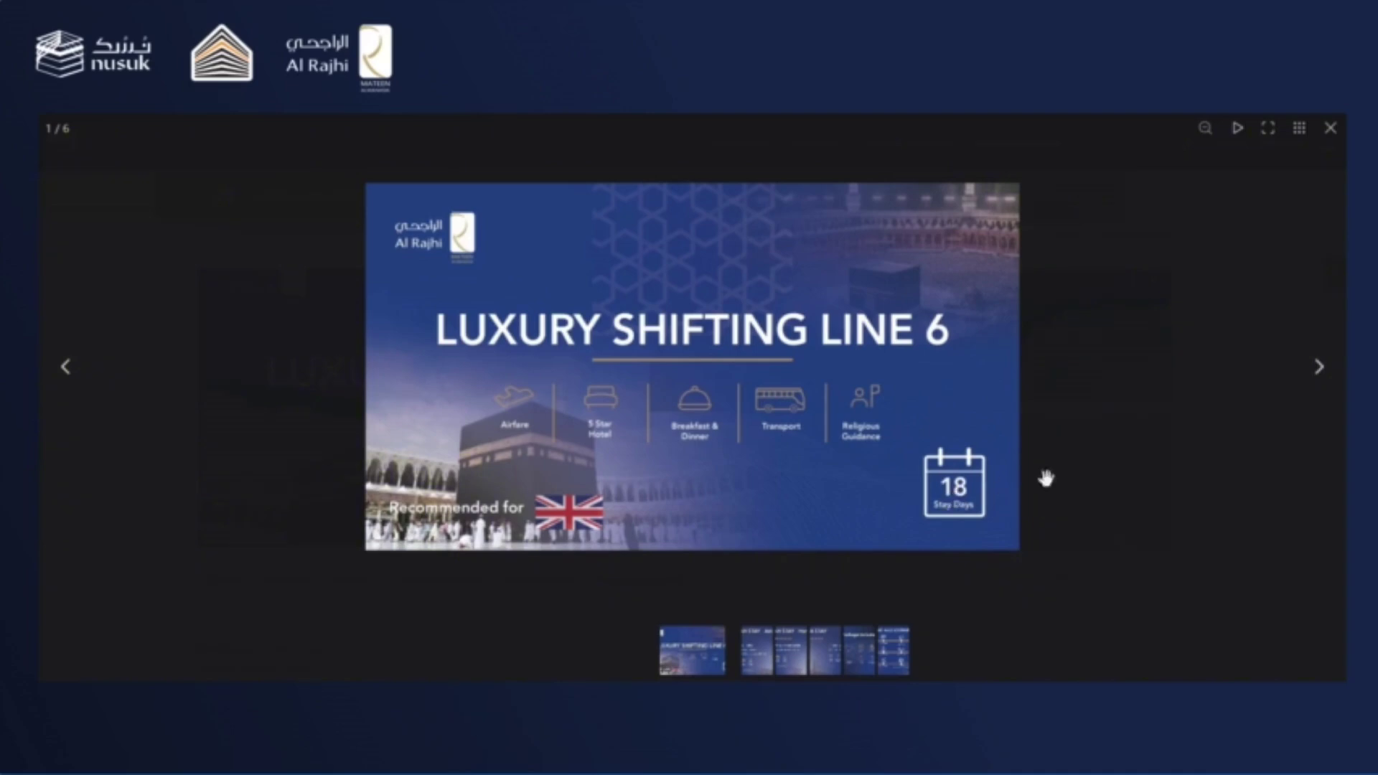
left_click(1316, 383)
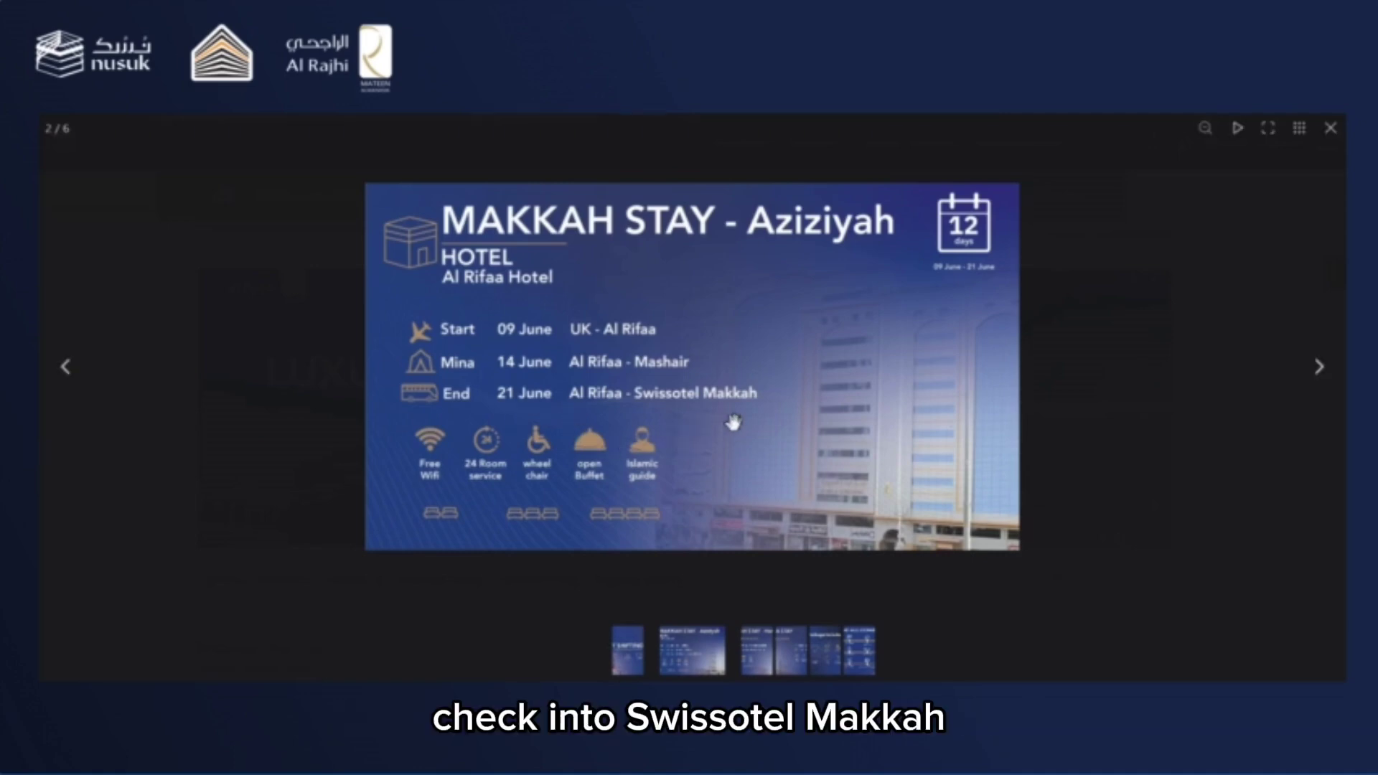
left_click(1316, 374)
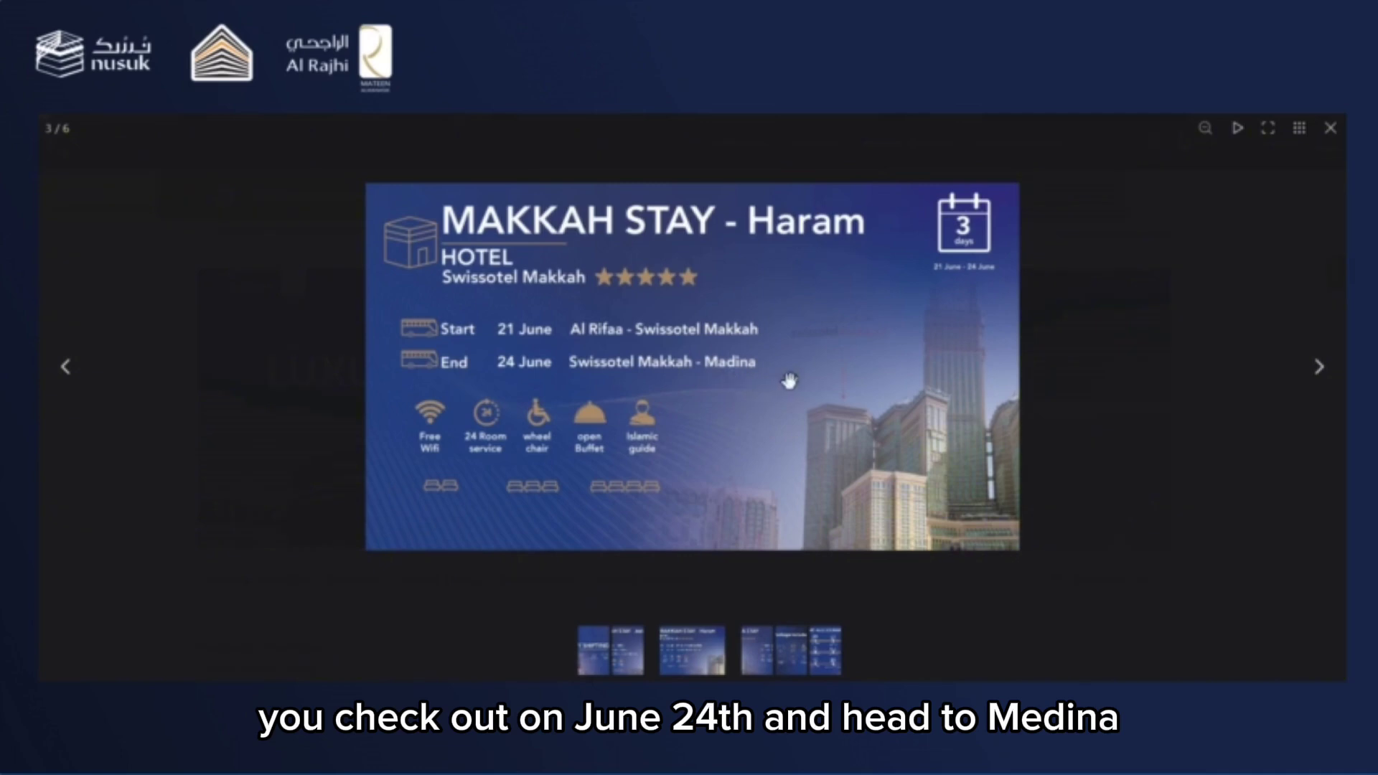
left_click(1318, 367)
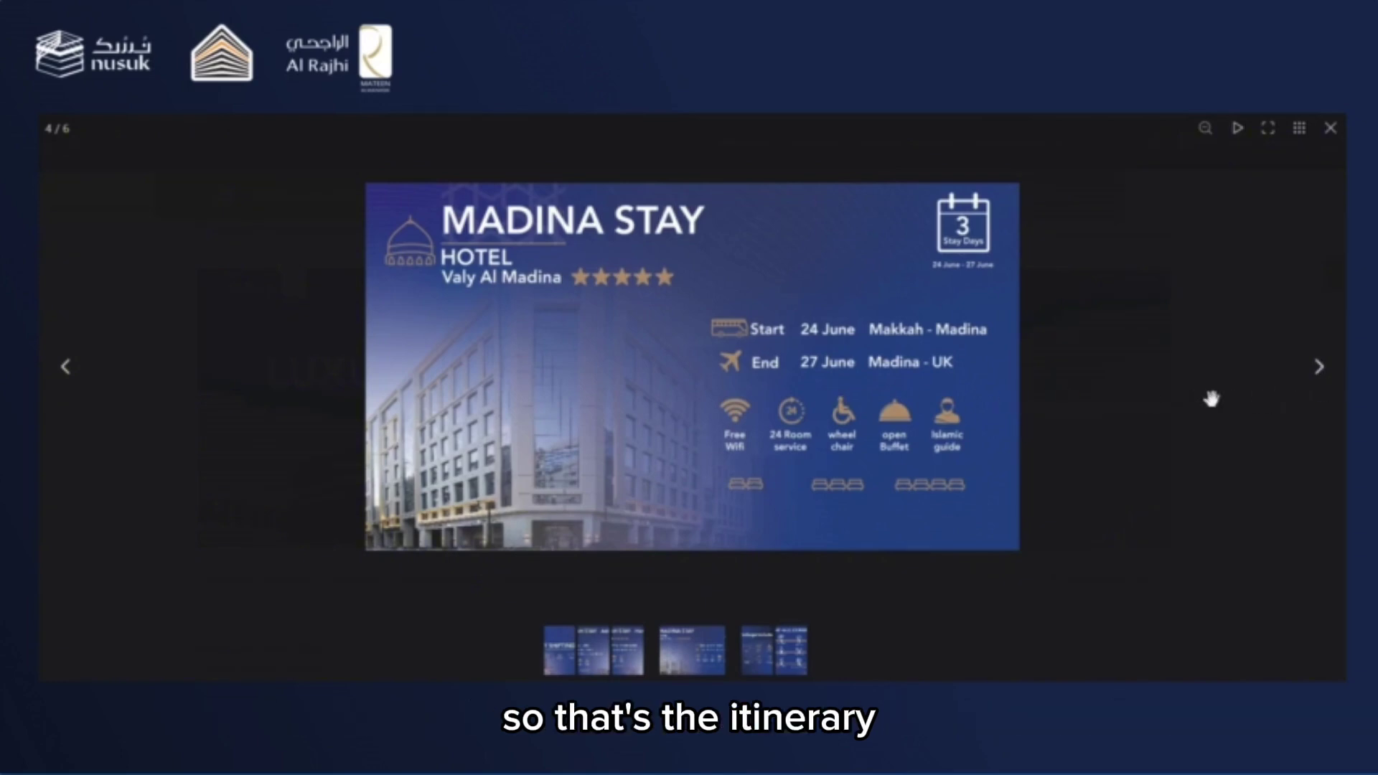
left_click(1211, 399)
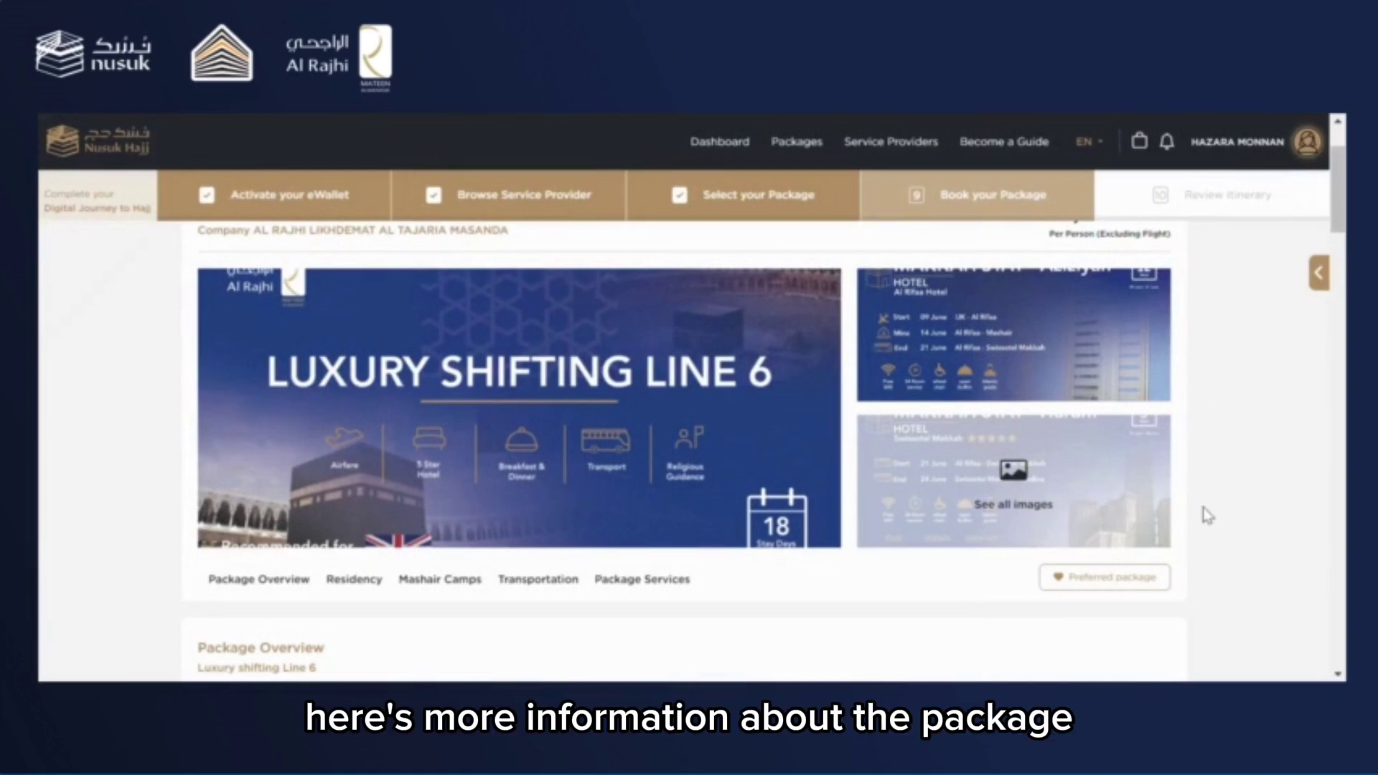
Step: Review the package overview, the residency hotels, the Mashair camp and the transportation information
scroll(1208, 516, "down", 5)
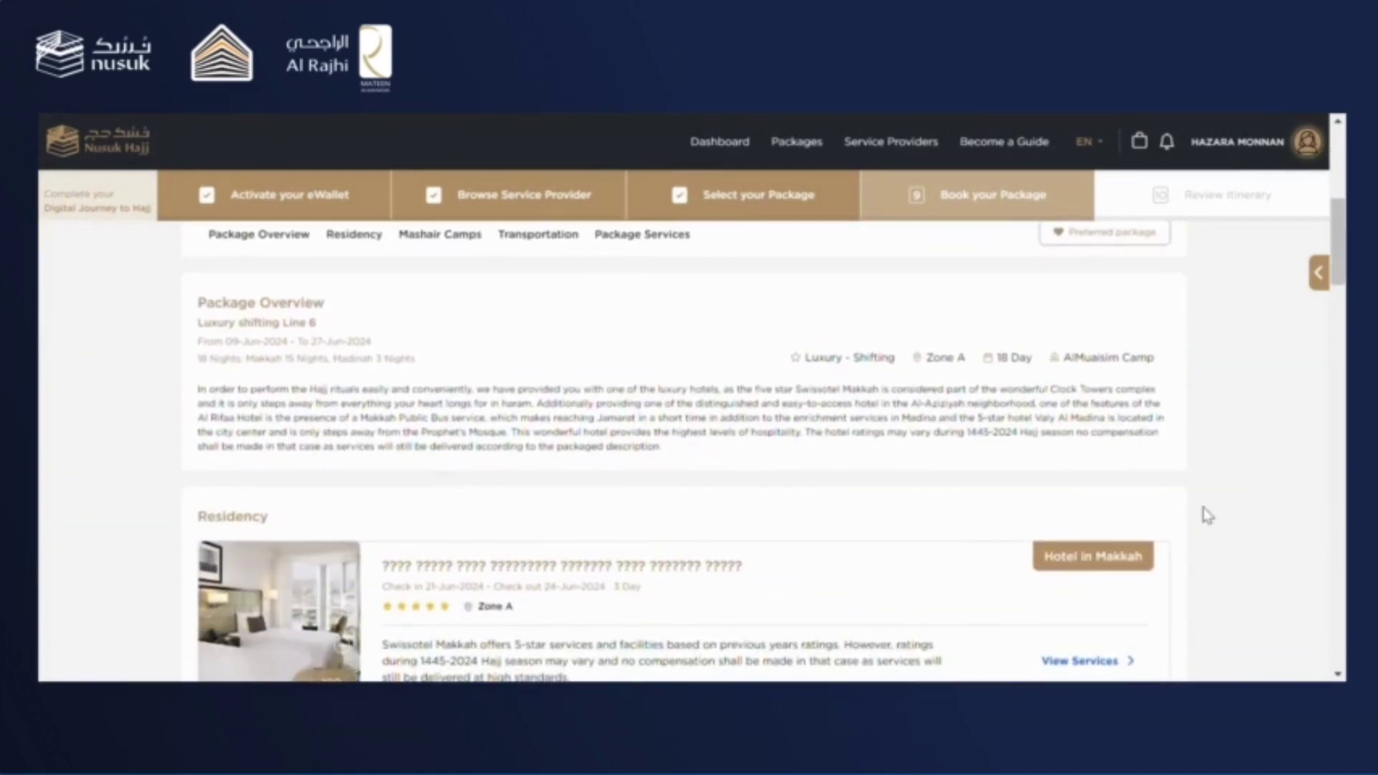
scroll(1209, 516, "down", 3)
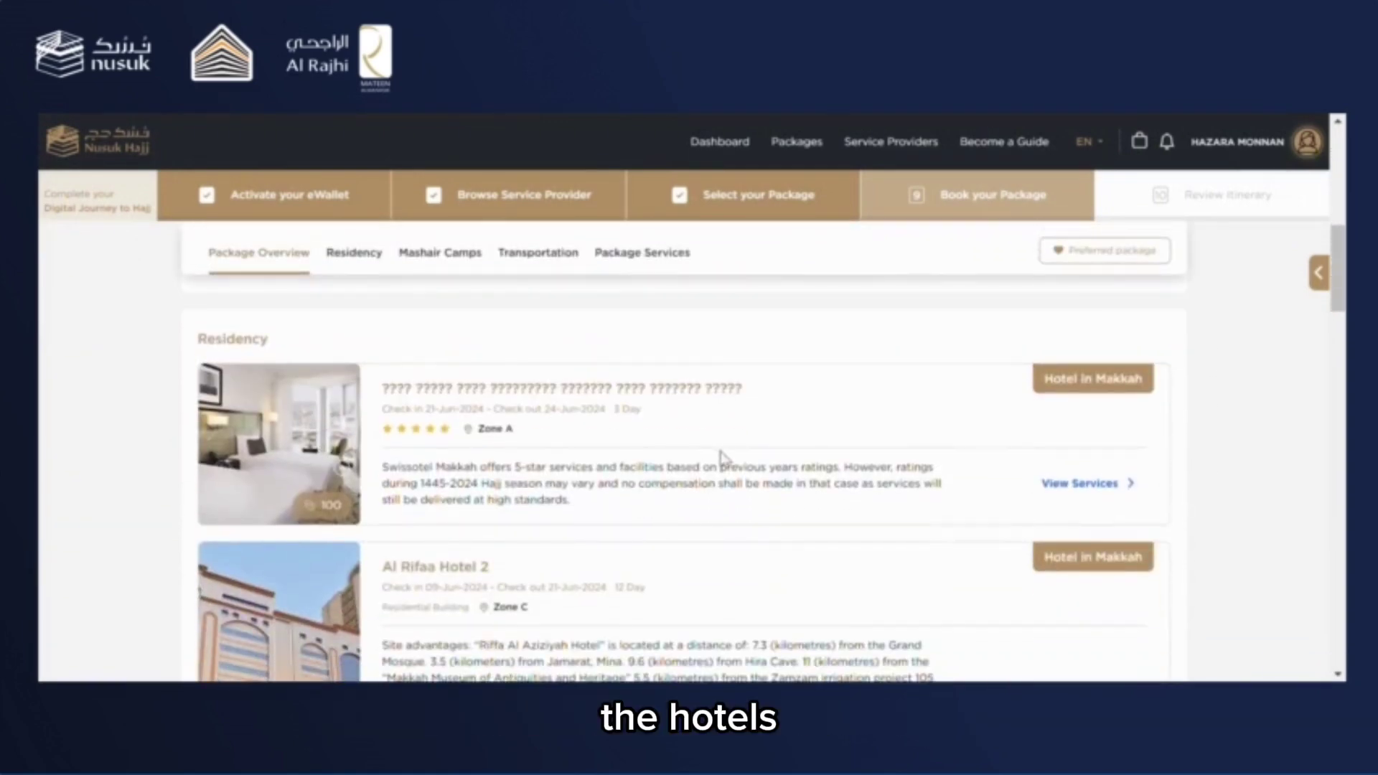
scroll(825, 575, "down", 3)
scroll(835, 582, "down", 5)
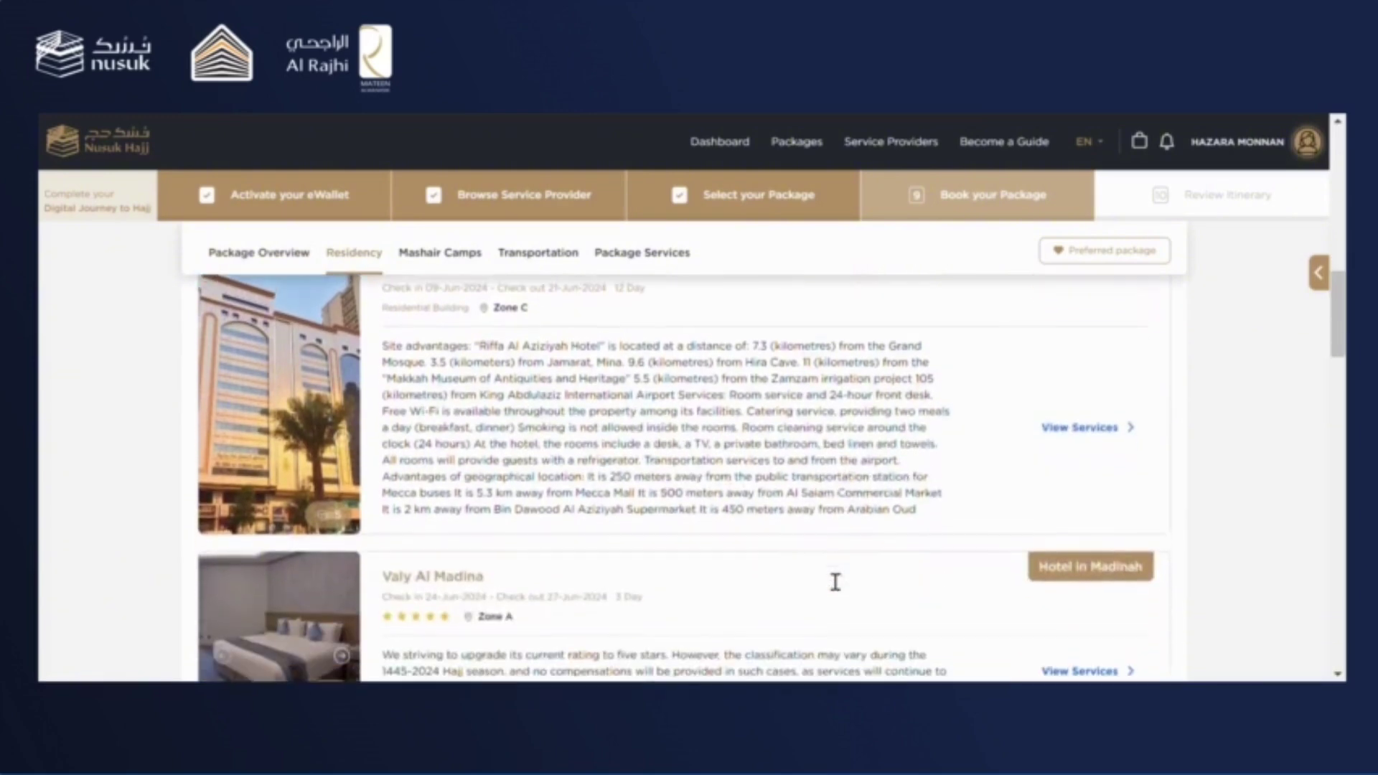
scroll(832, 579, "down", 1)
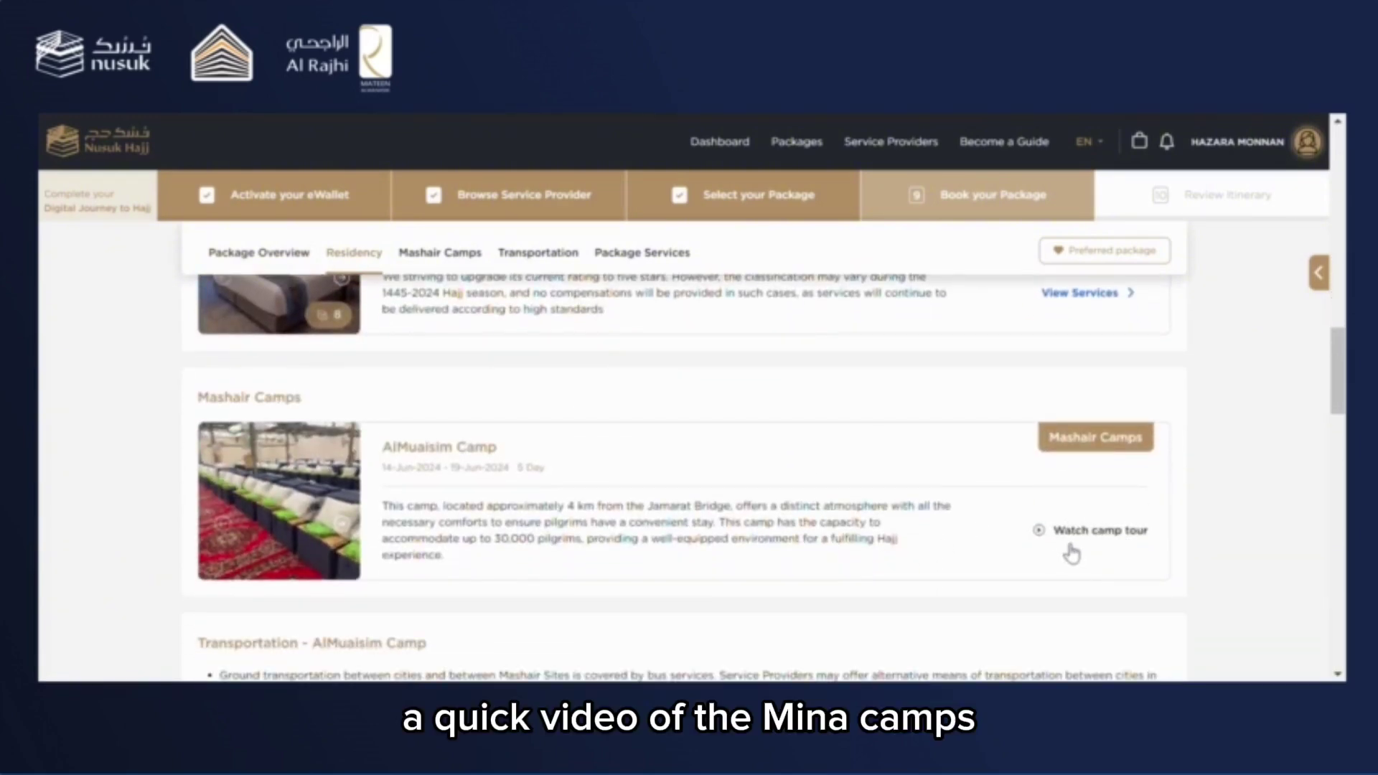
scroll(844, 560, "down", 4)
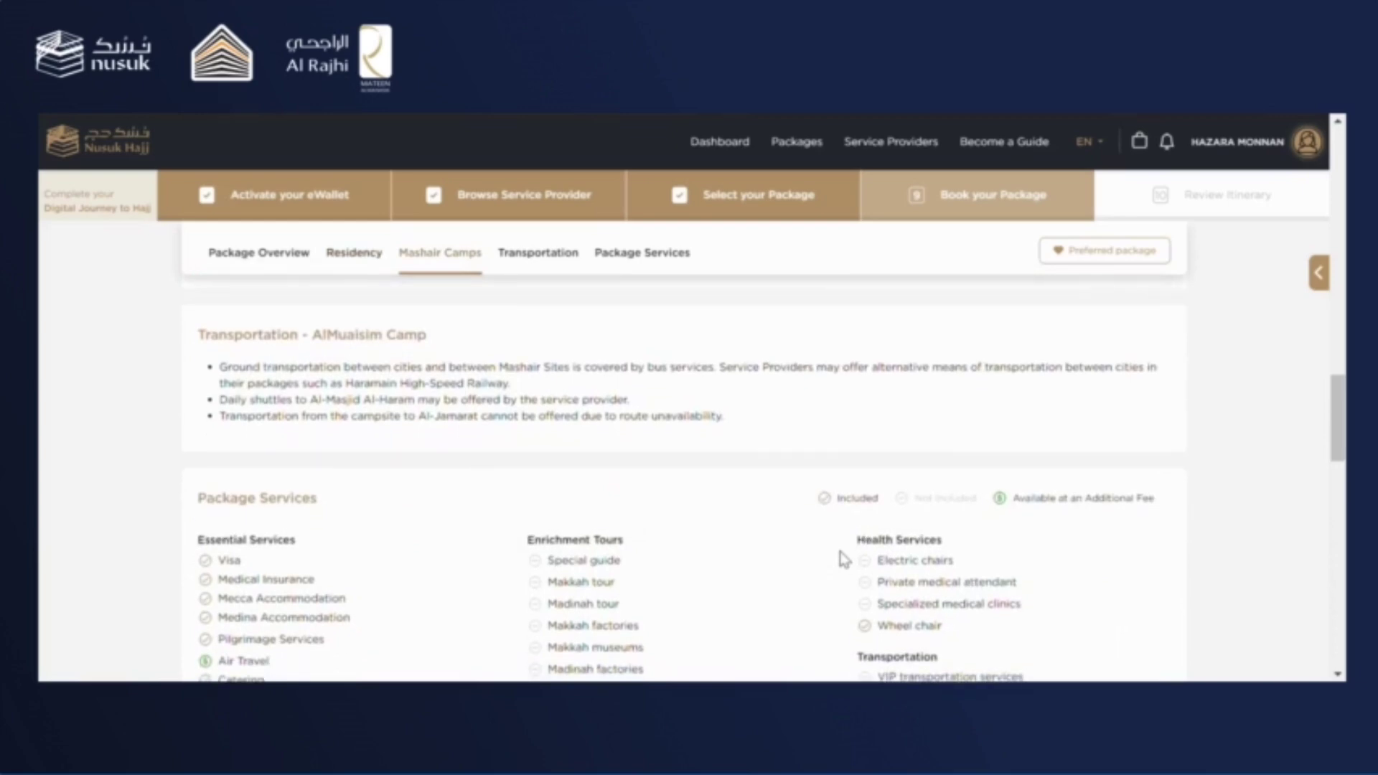
Step: Examine which package services are included or cost extra, and read the refund rates in the cancellation policy
scroll(501, 496, "down", 1)
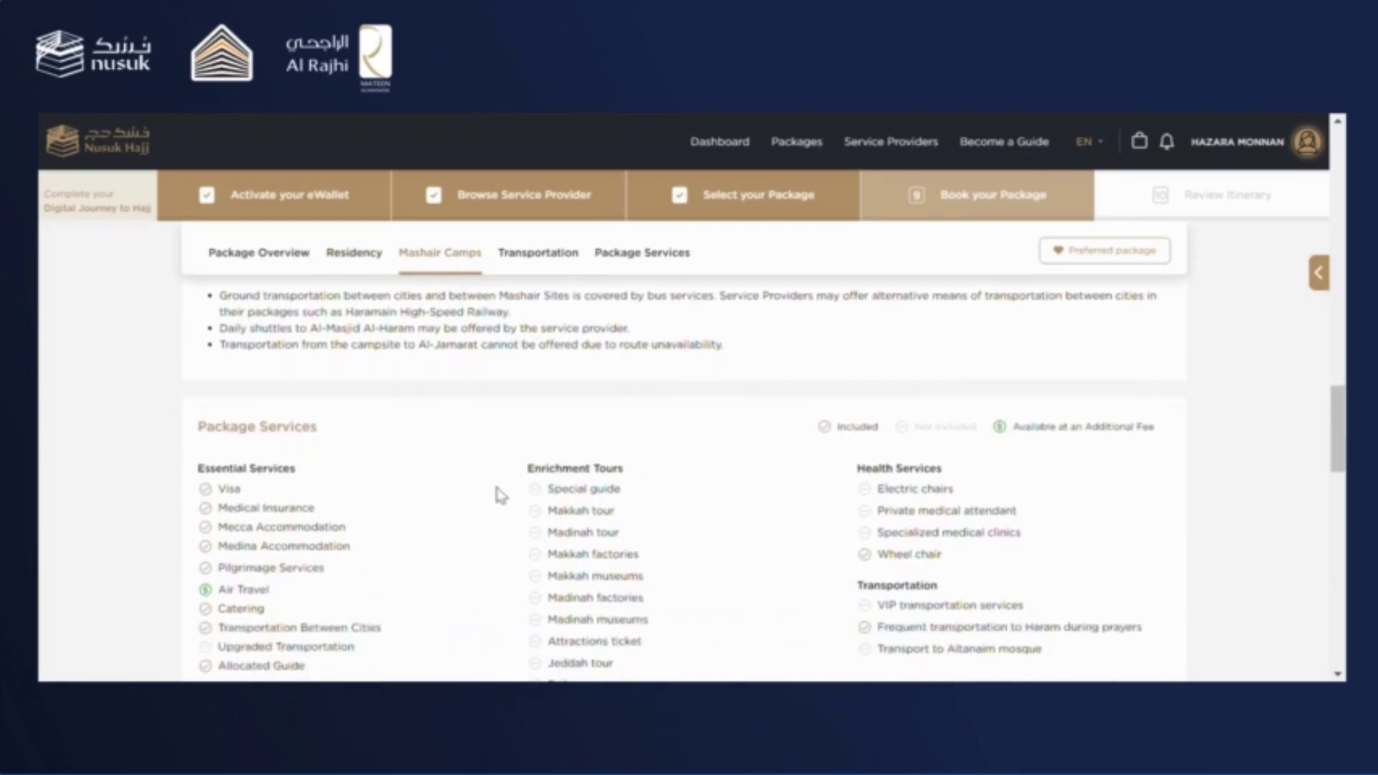
scroll(500, 495, "down", 2)
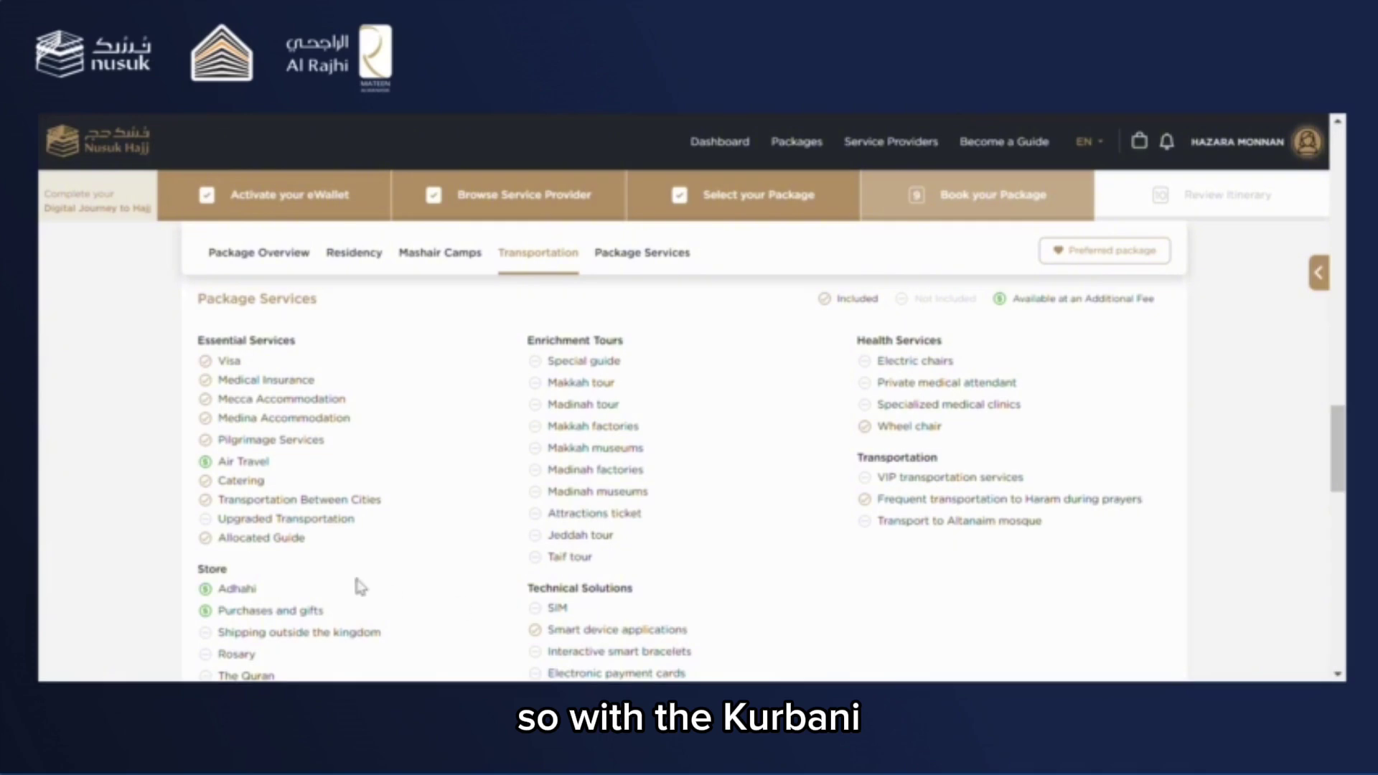
scroll(687, 640, "down", 3)
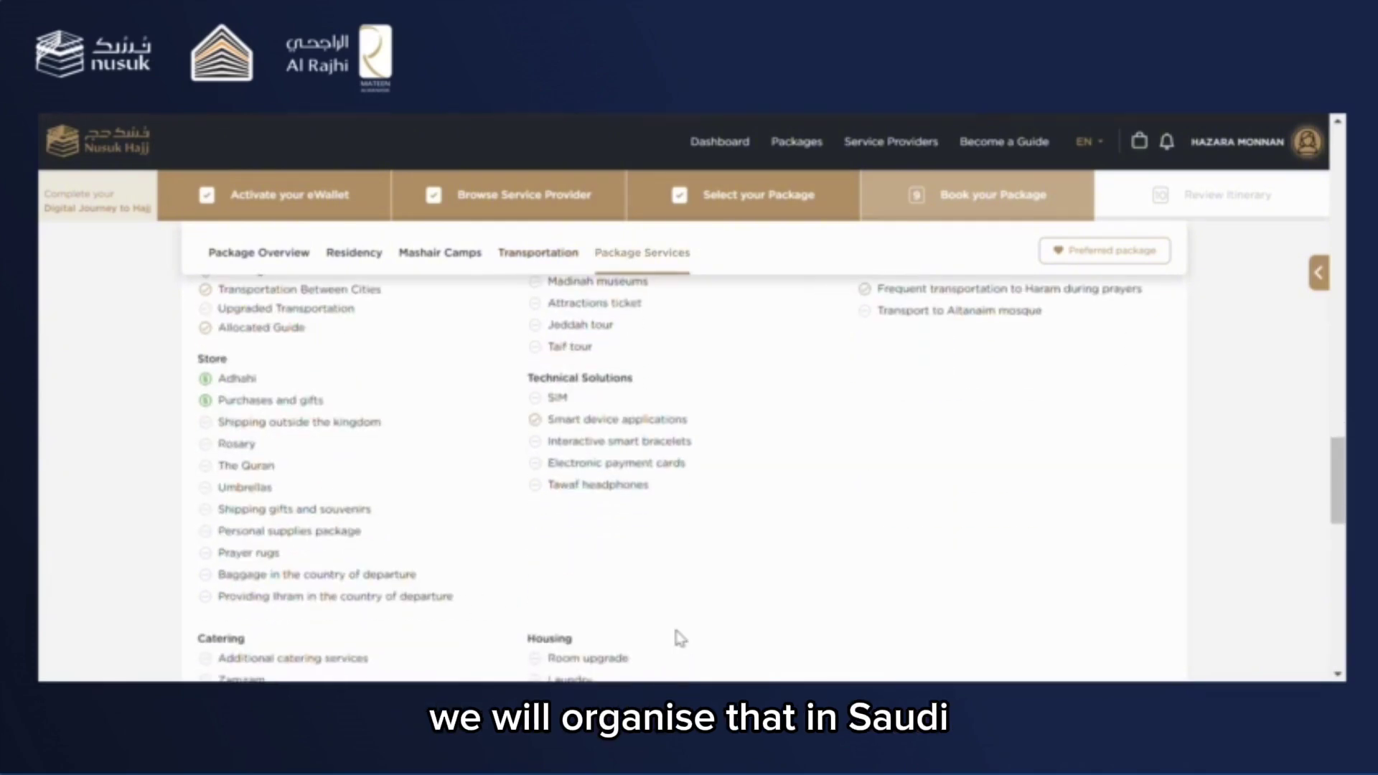
scroll(824, 623, "down", 5)
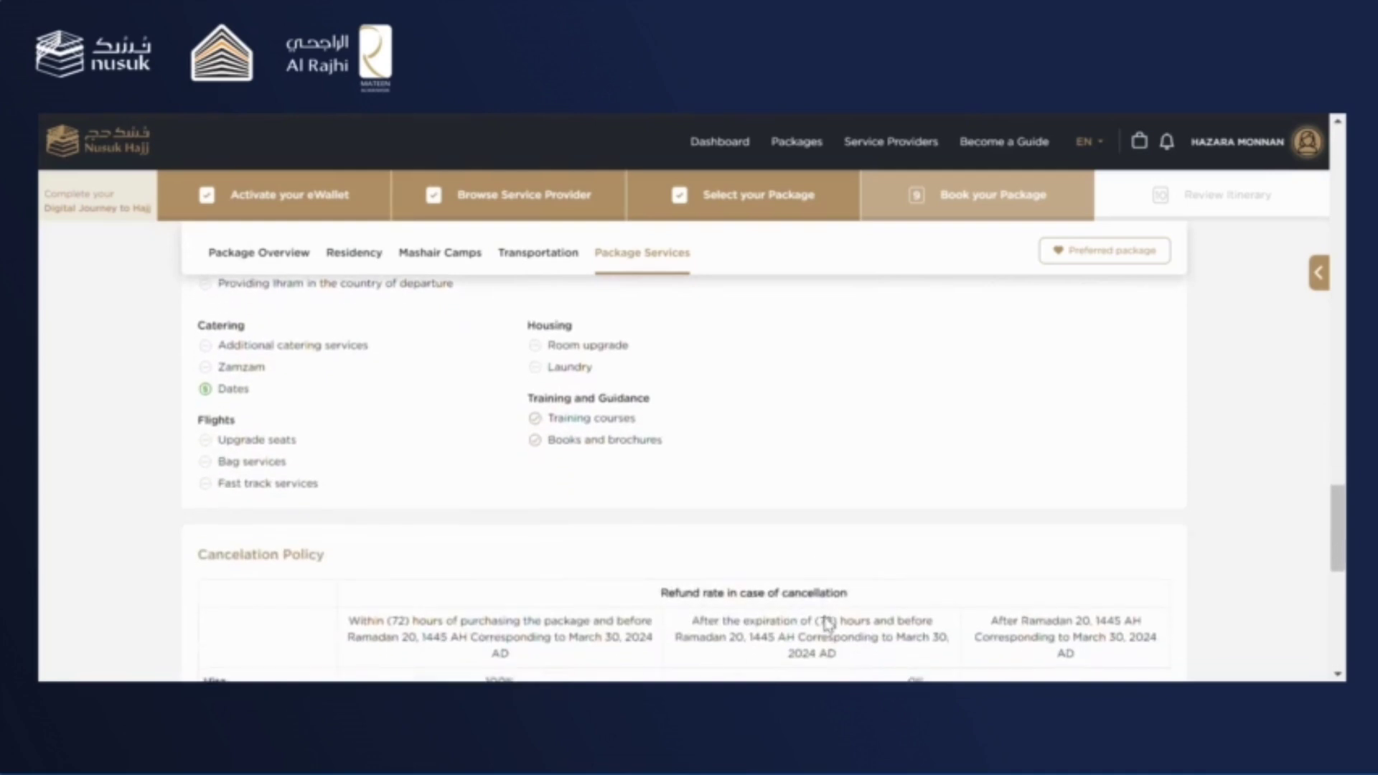
scroll(826, 623, "down", 3)
scroll(829, 626, "up", 3)
scroll(826, 624, "down", 2)
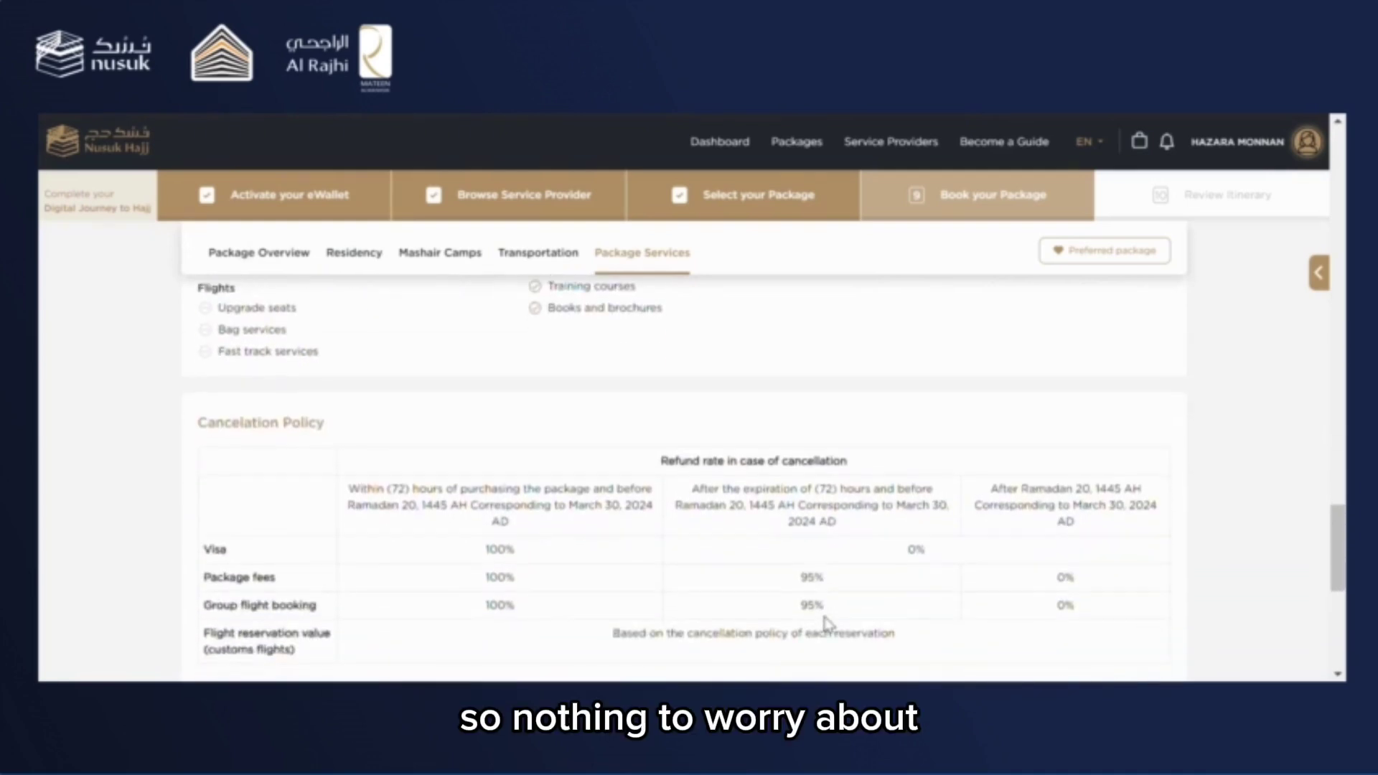
scroll(825, 623, "down", 1)
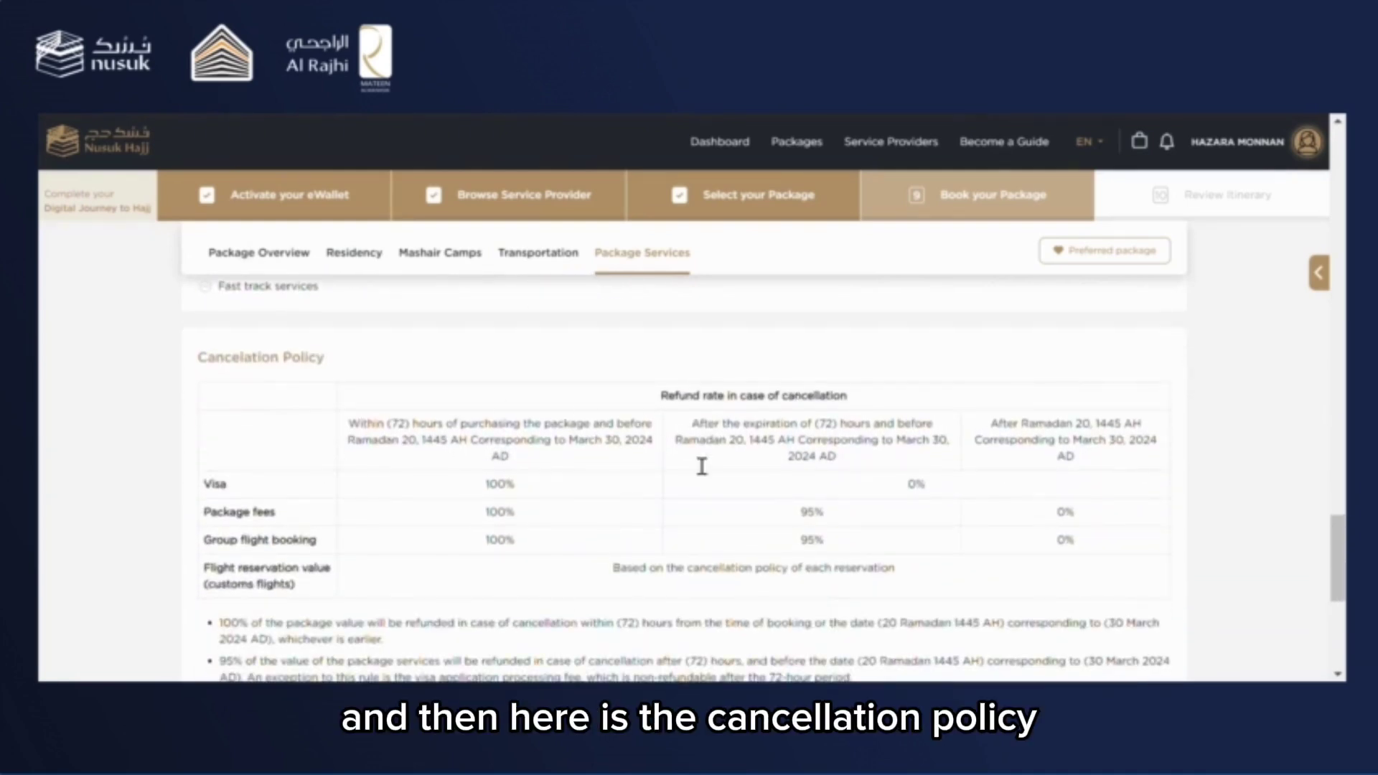
scroll(501, 635, "down", 1)
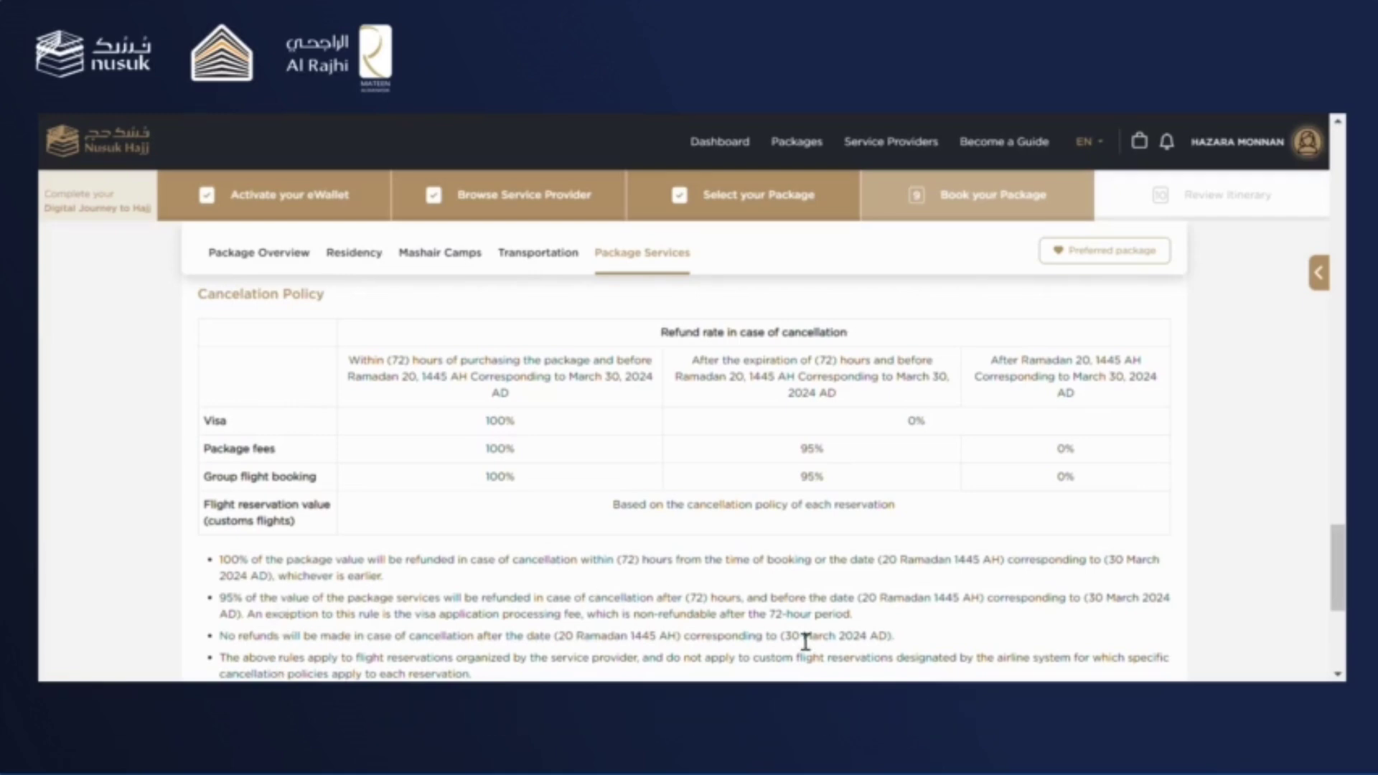
Step: Start configuring the package and set one bed in a shared quadruple room for both Makkah hotels and the Madinah hotel
scroll(806, 641, "down", 5)
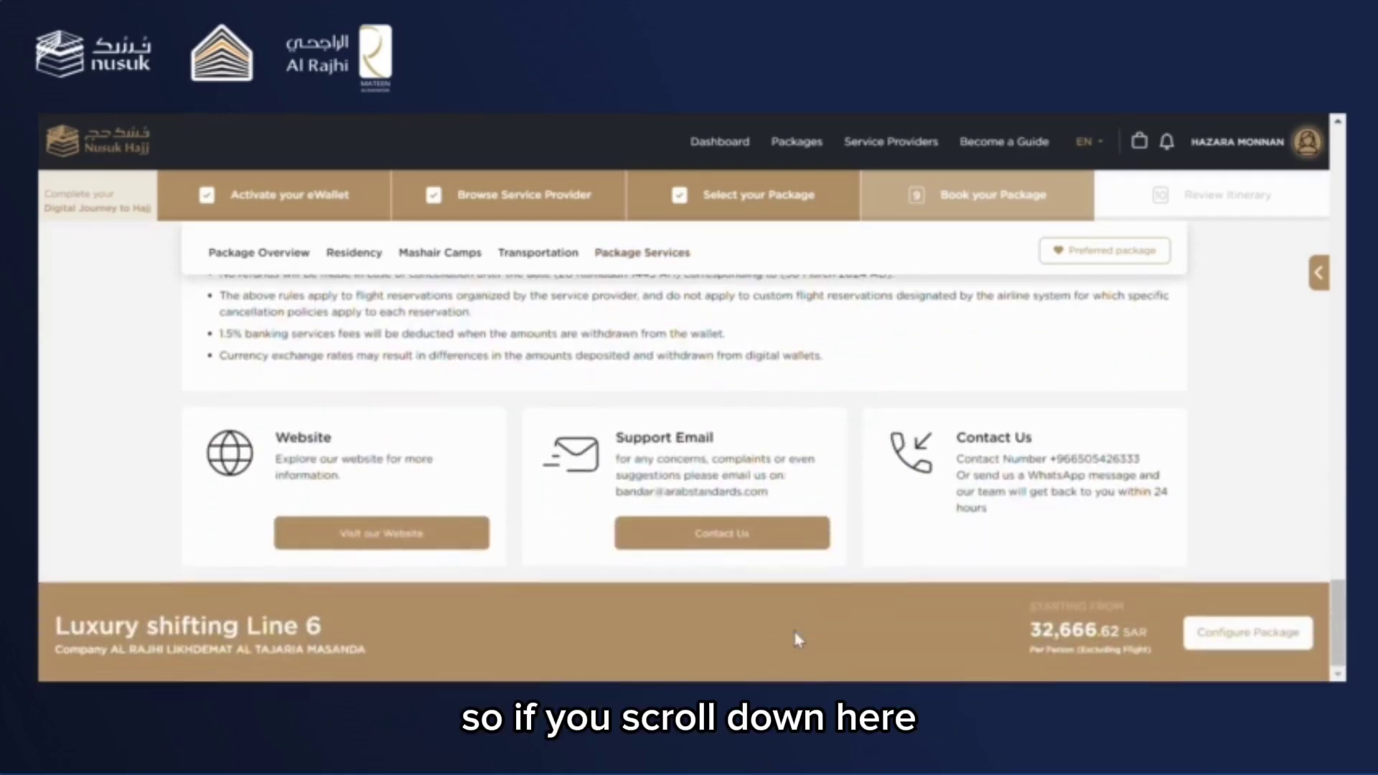
left_click(1248, 653)
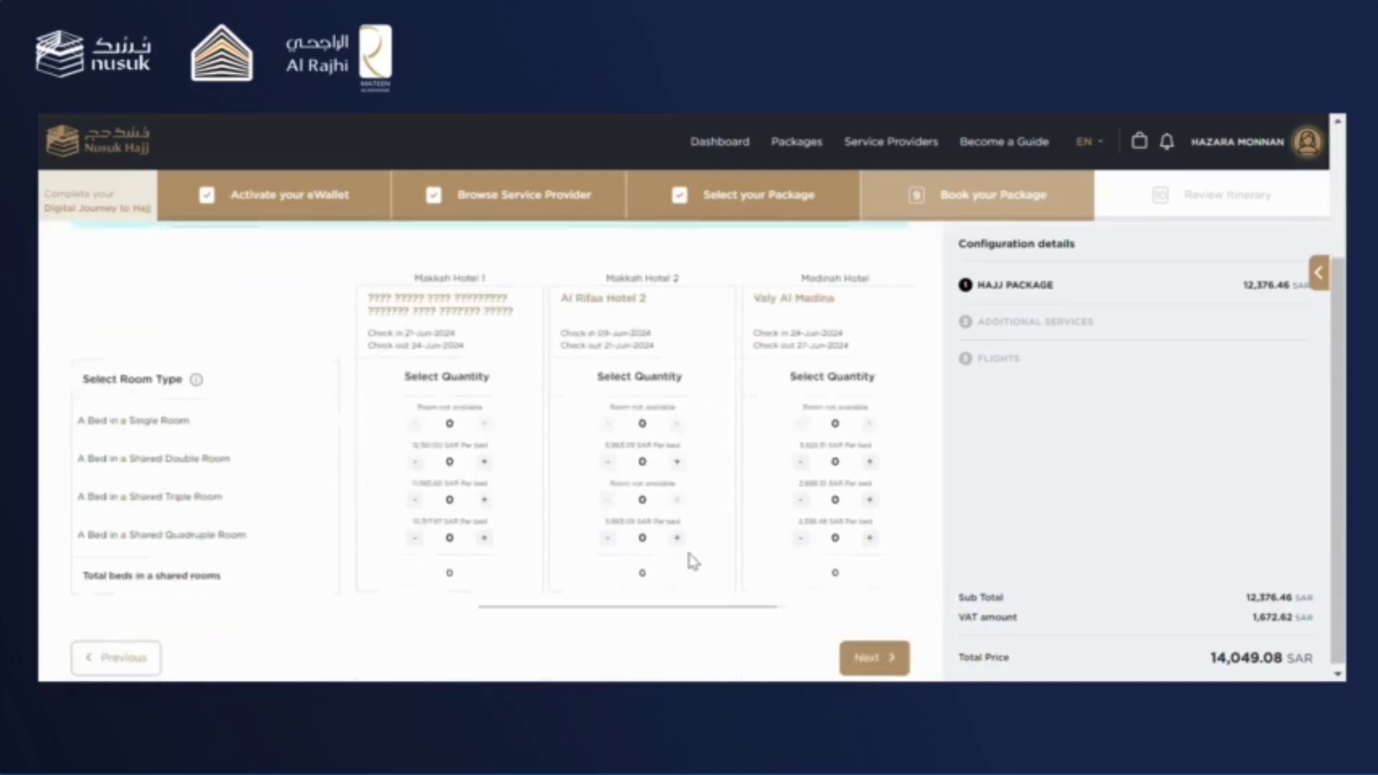
scroll(689, 557, "down", 3)
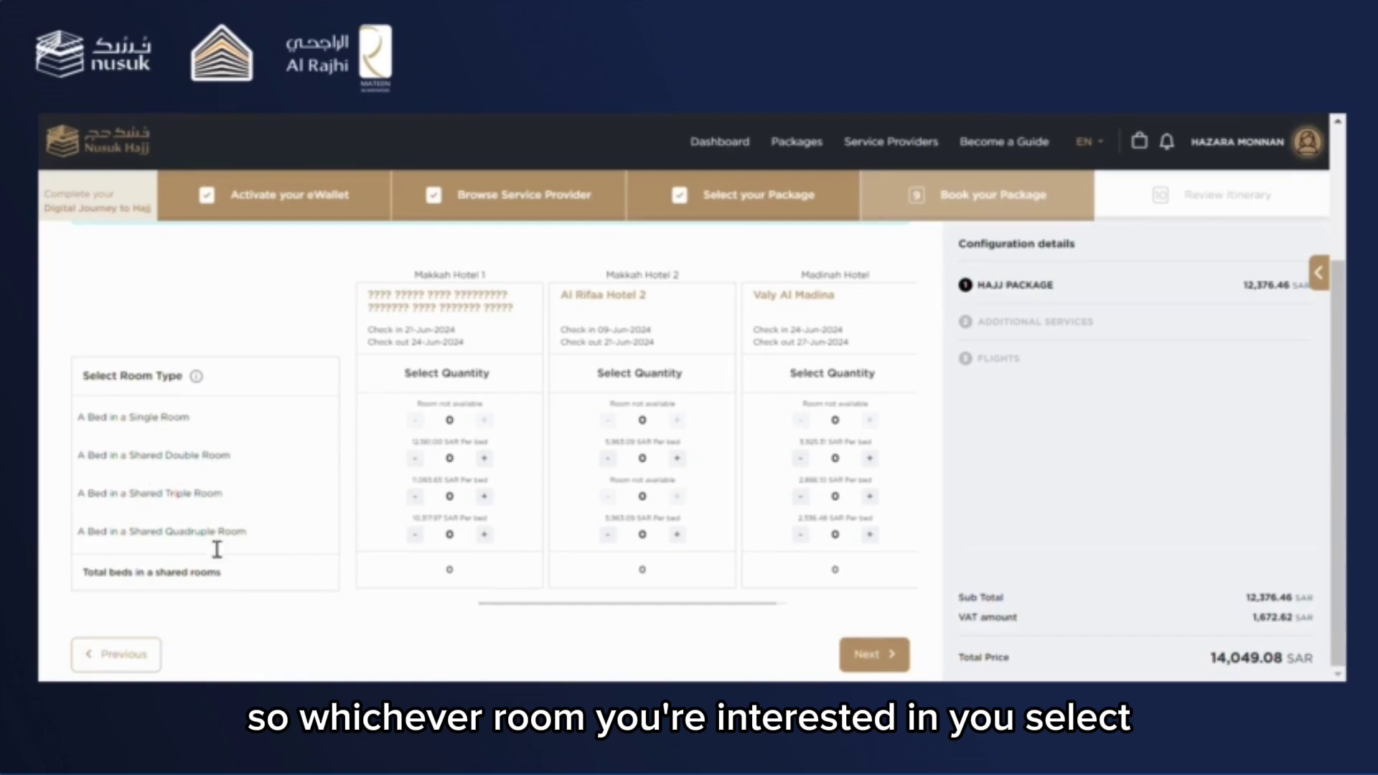
left_click(494, 540)
left_click(677, 537)
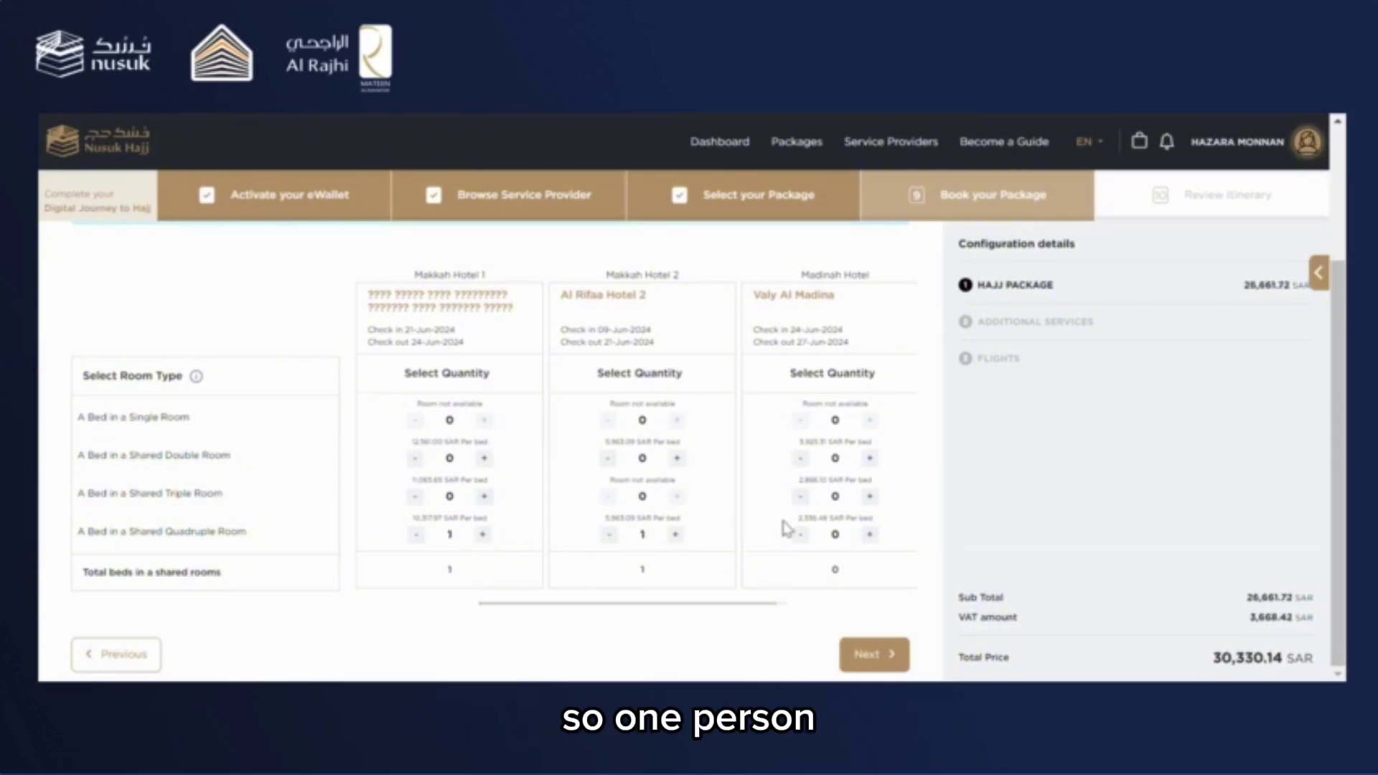
left_click(873, 536)
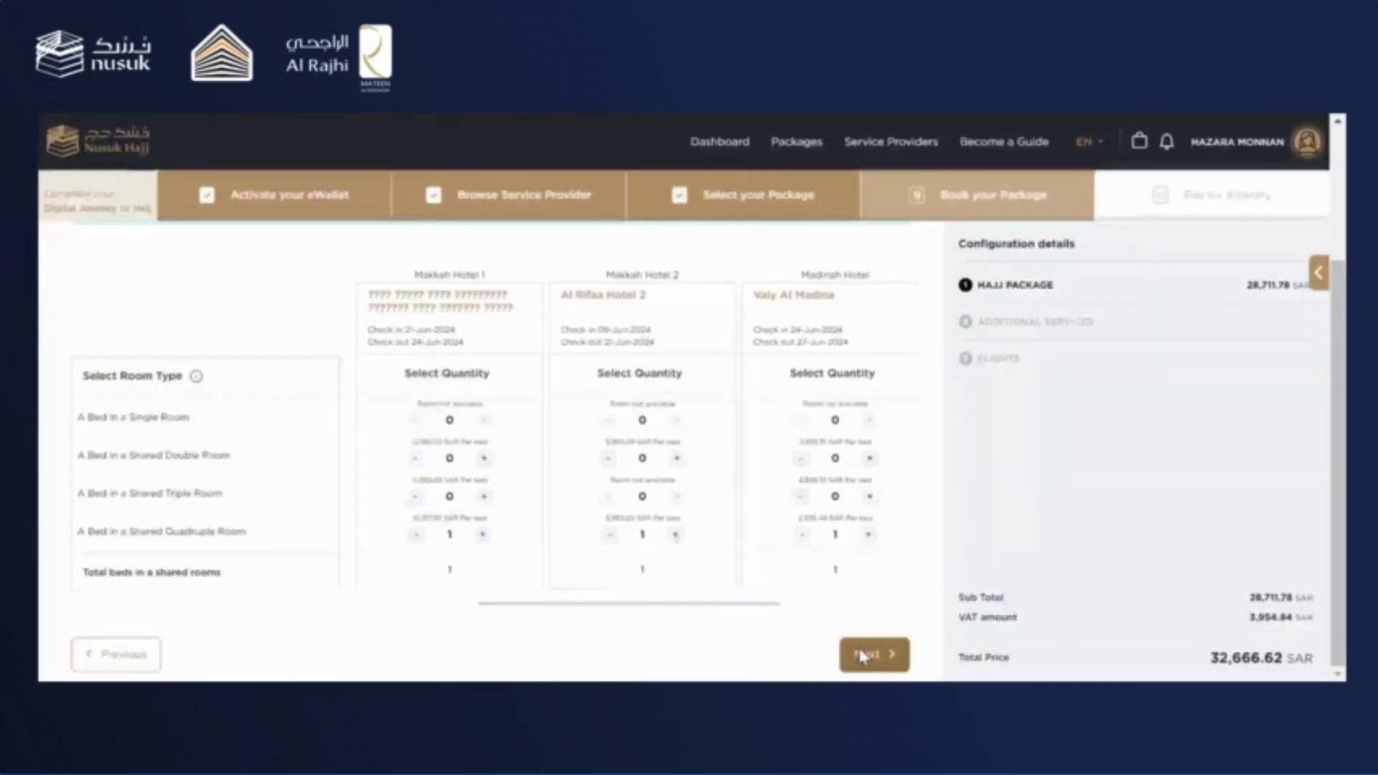
Step: Continue to the additional services, look through the optional items, and proceed to the flights without adding any
left_click(867, 655)
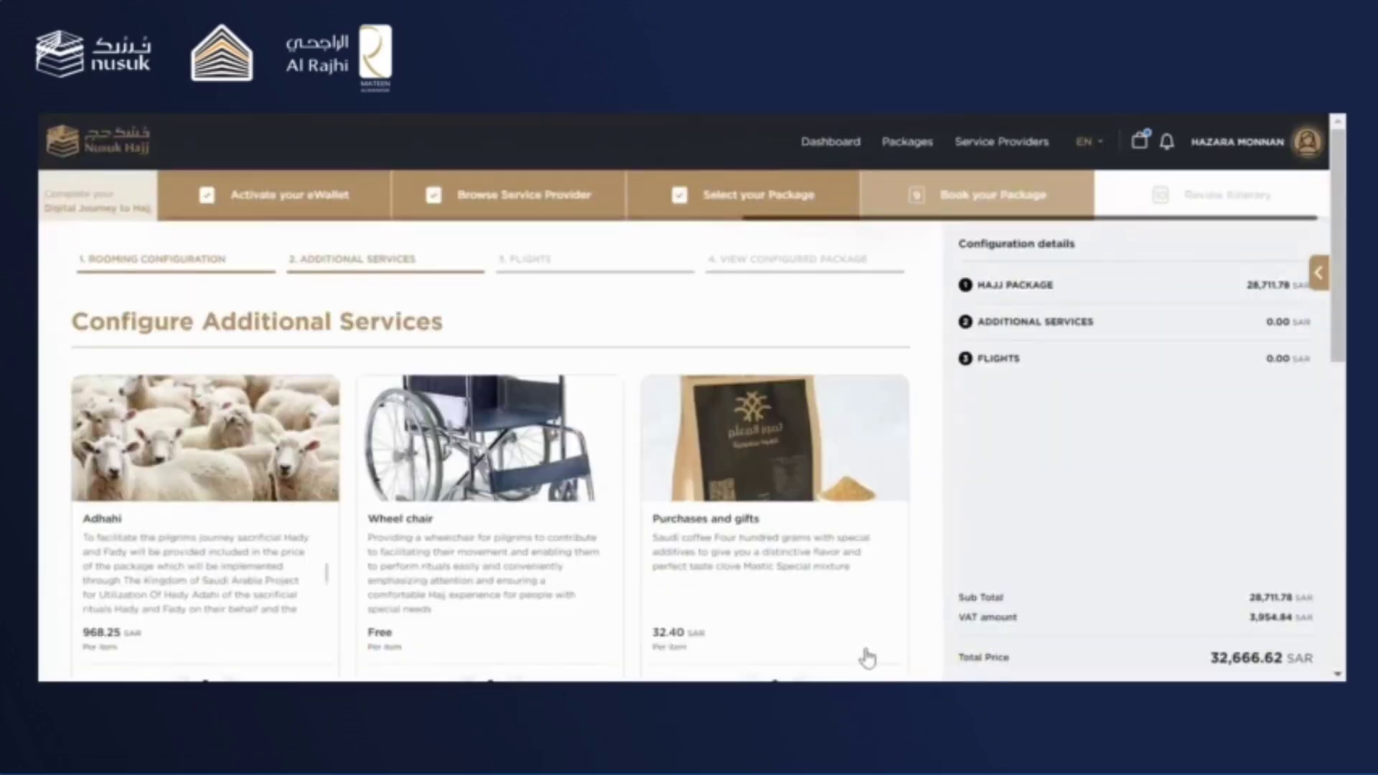
scroll(867, 655, "down", 2)
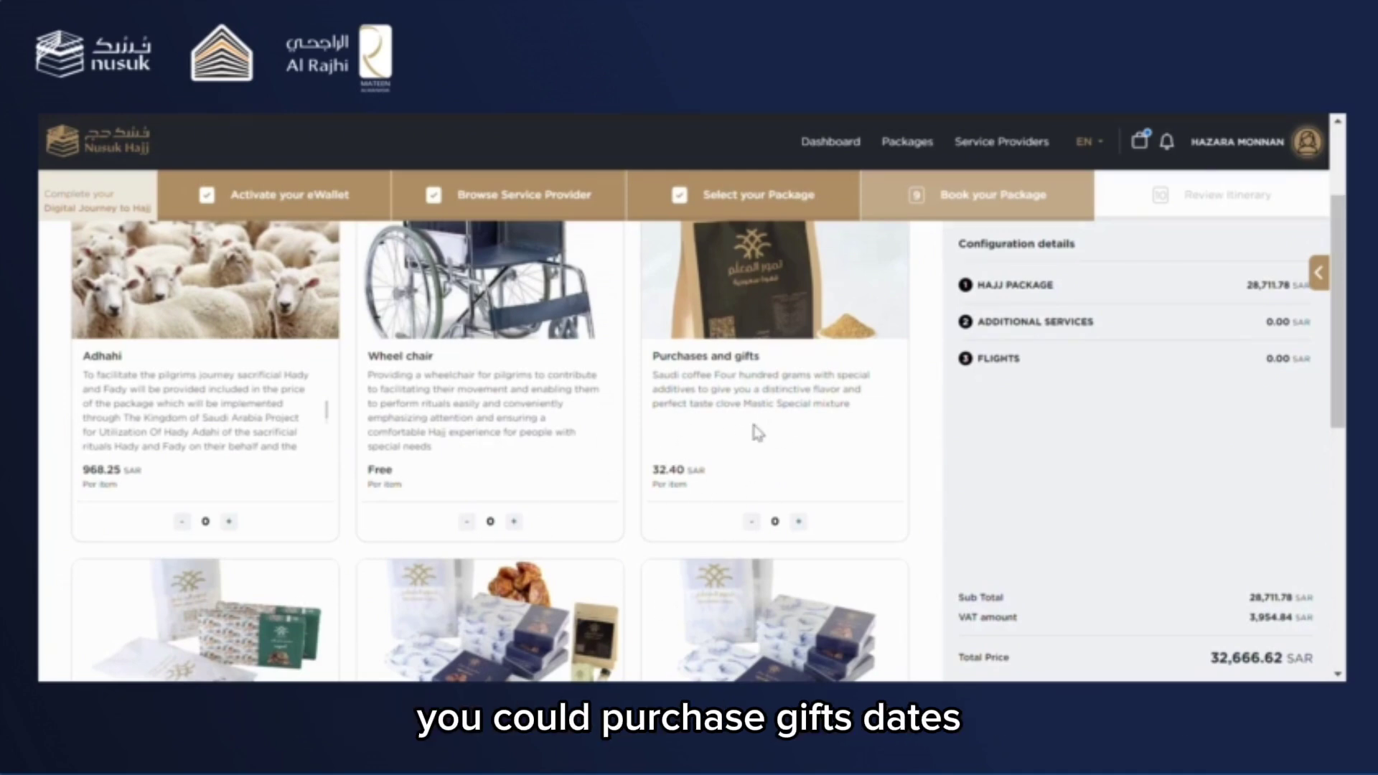
scroll(215, 664, "down", 2)
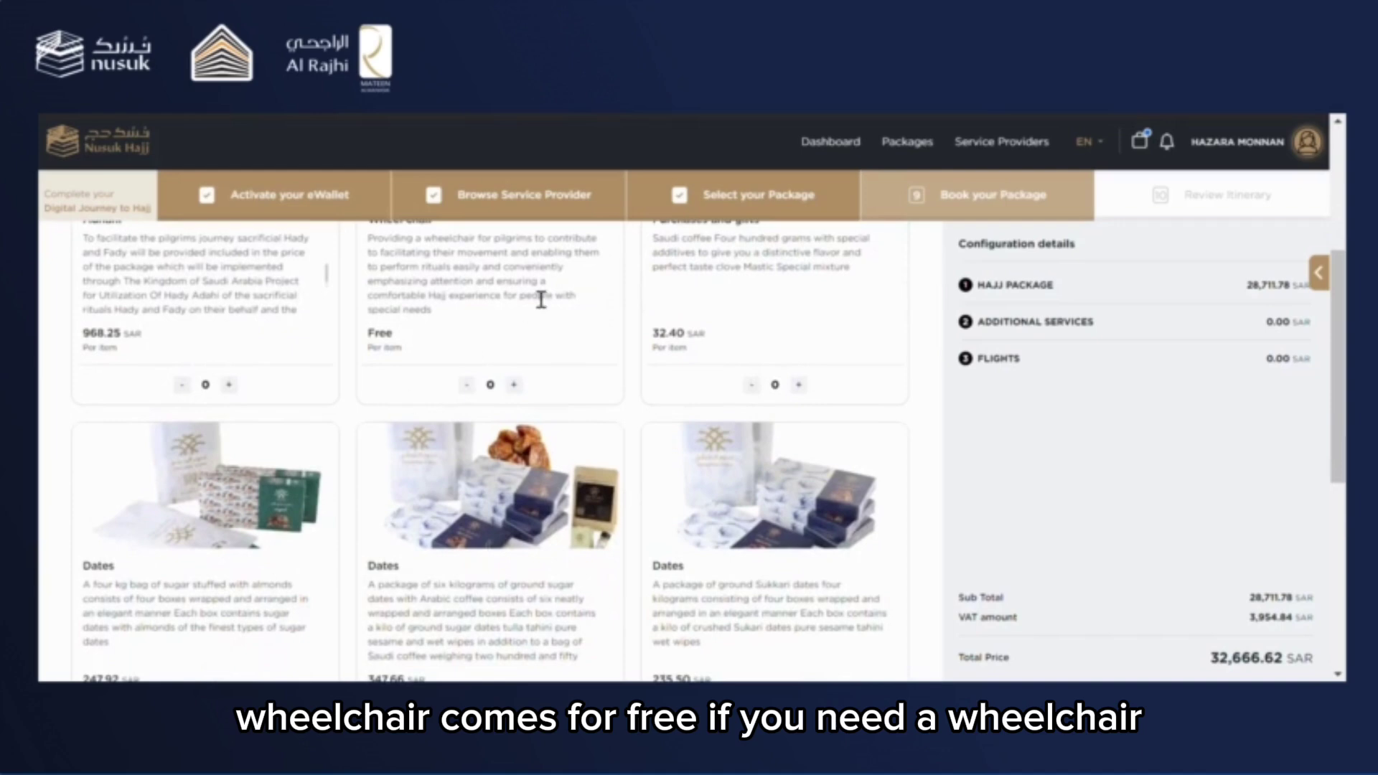
scroll(557, 536, "down", 5)
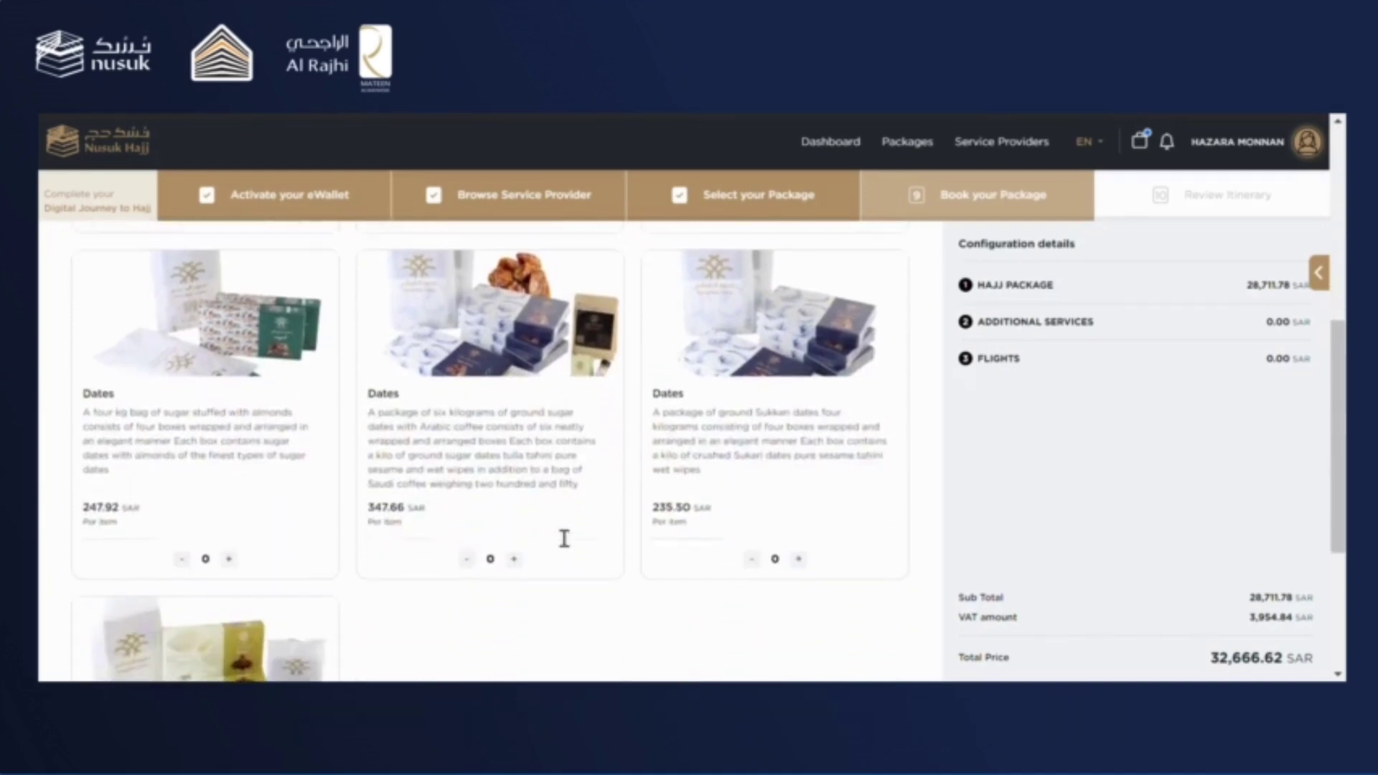
scroll(557, 537, "down", 2)
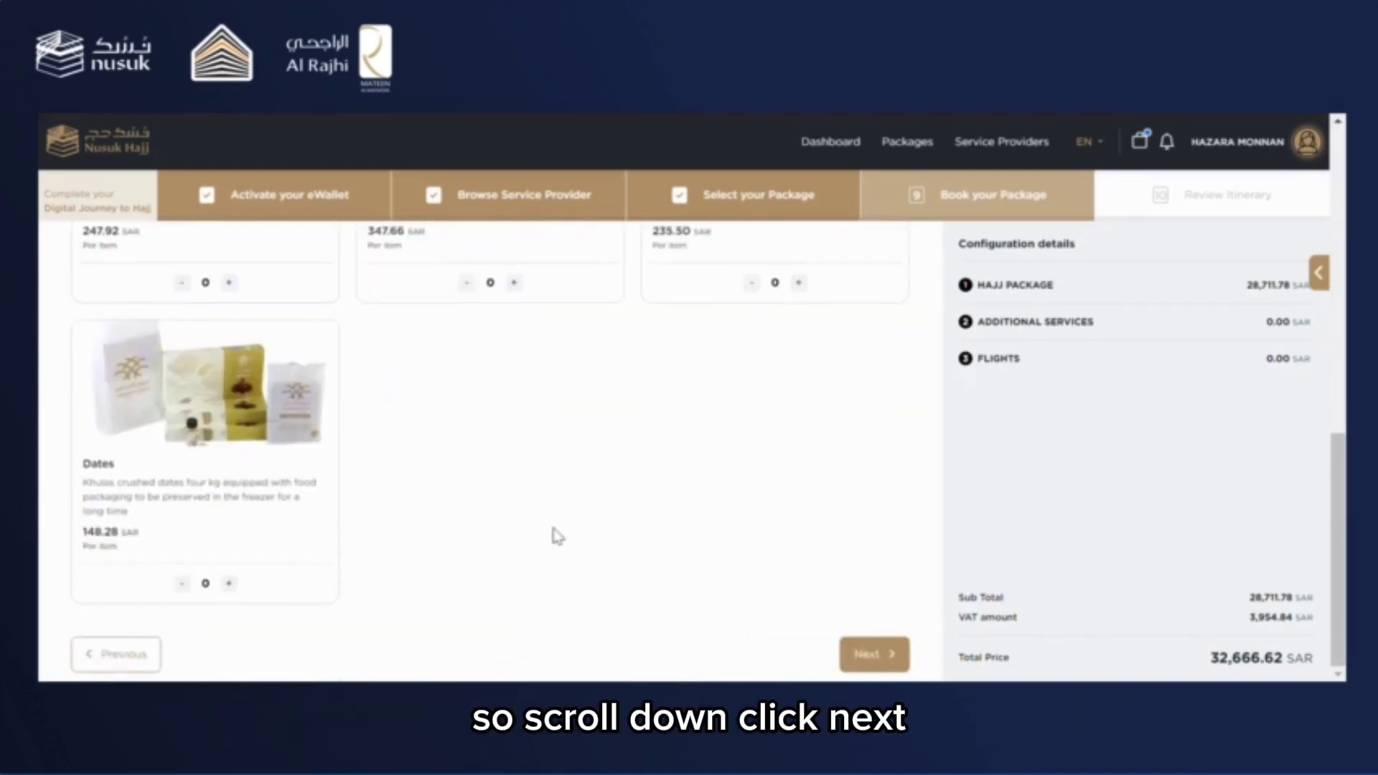
left_click(873, 653)
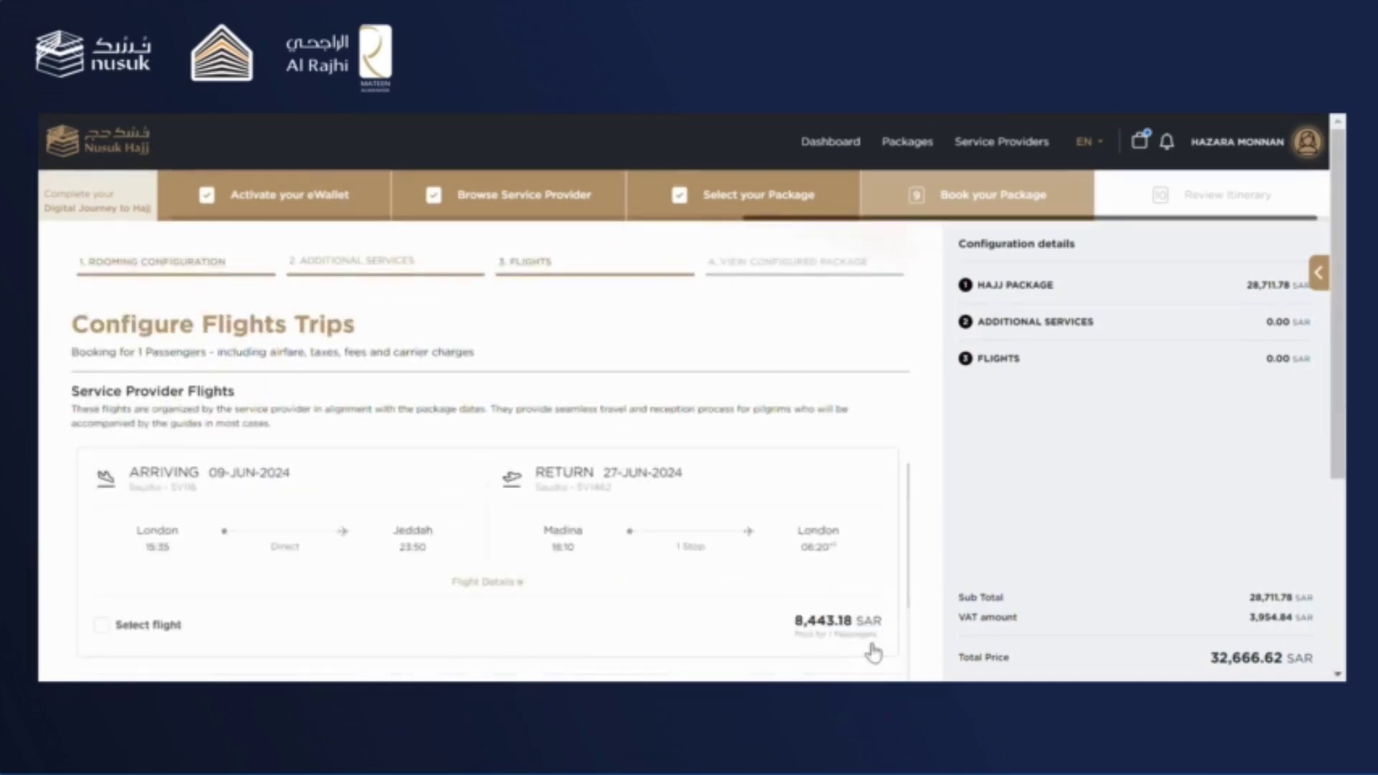
Step: Compare the Saudia and Royal Jordanian service provider flights by dates, routes, stops and prices
scroll(883, 572, "down", 2)
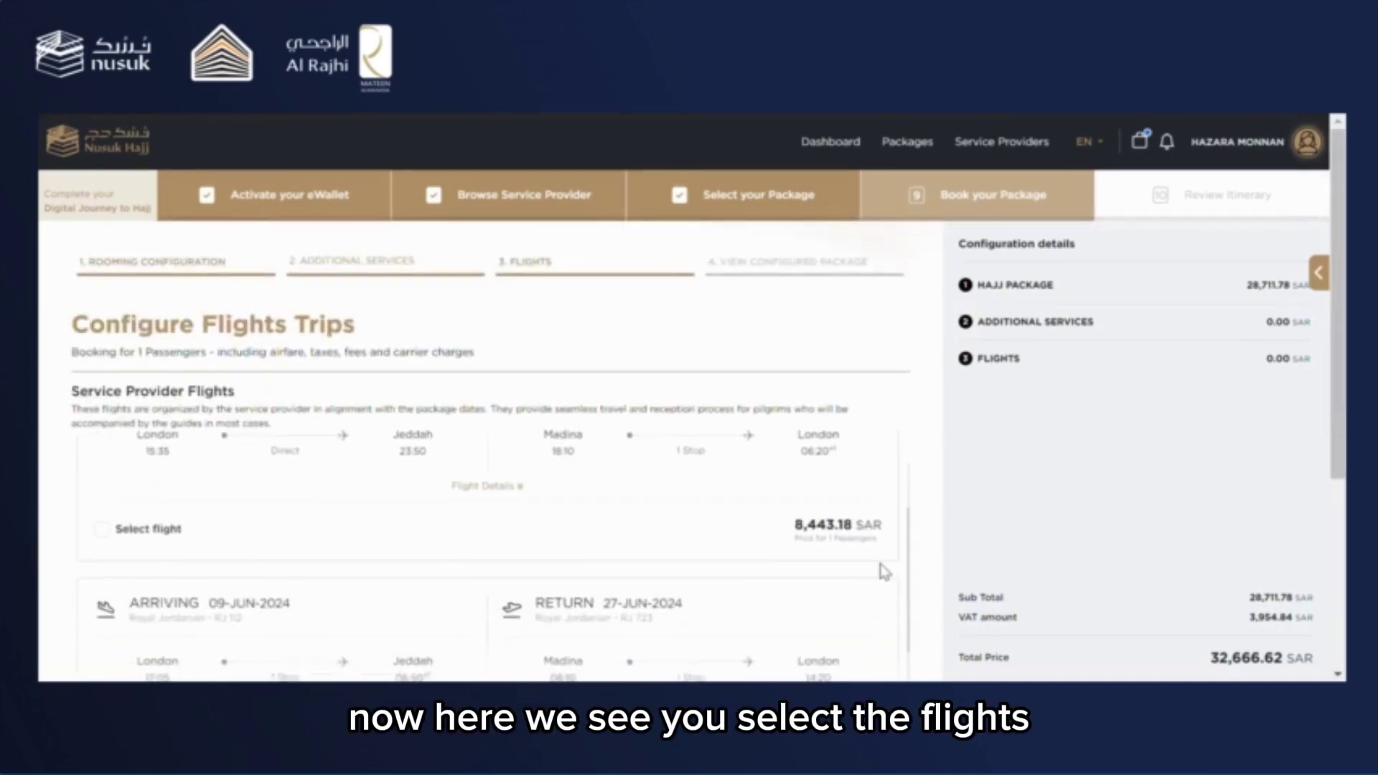
scroll(884, 572, "up", 1)
scroll(985, 502, "down", 2)
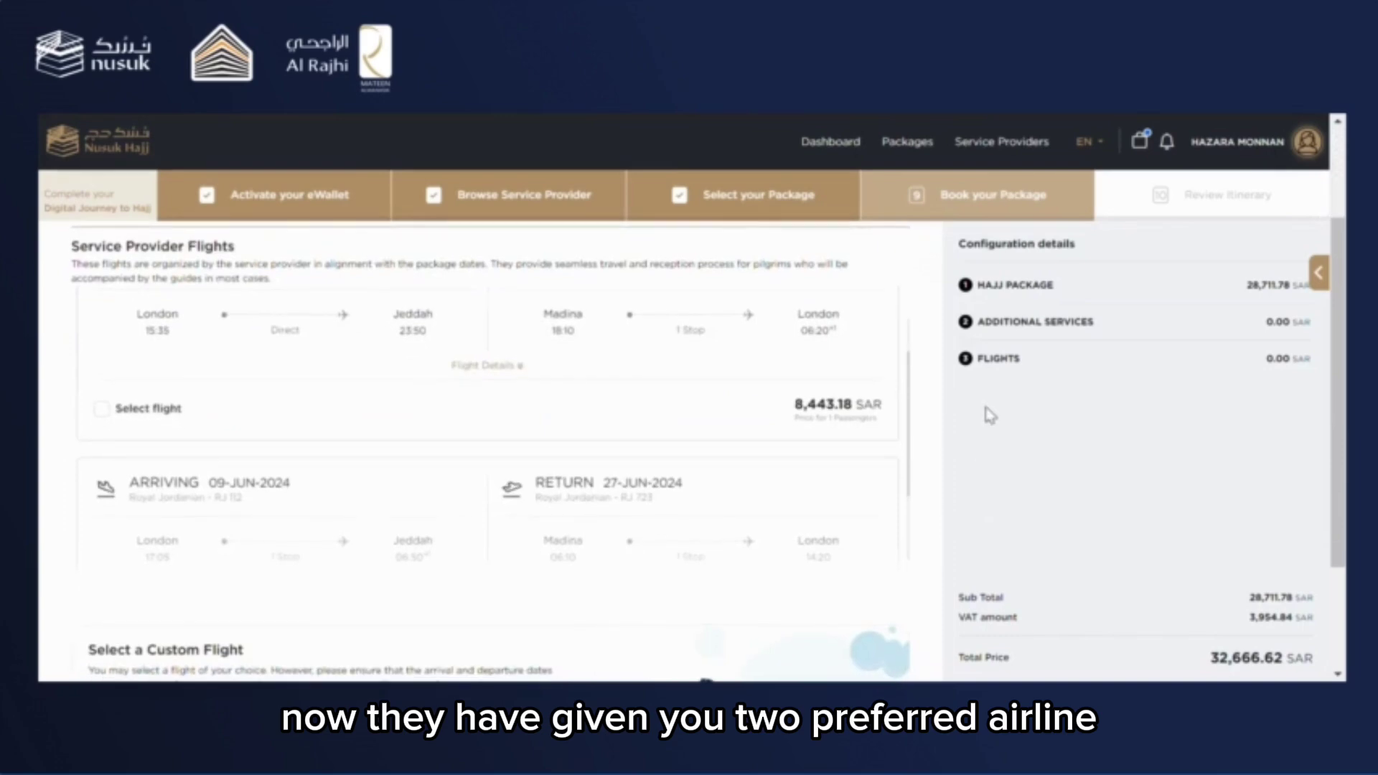
scroll(782, 403, "up", 1)
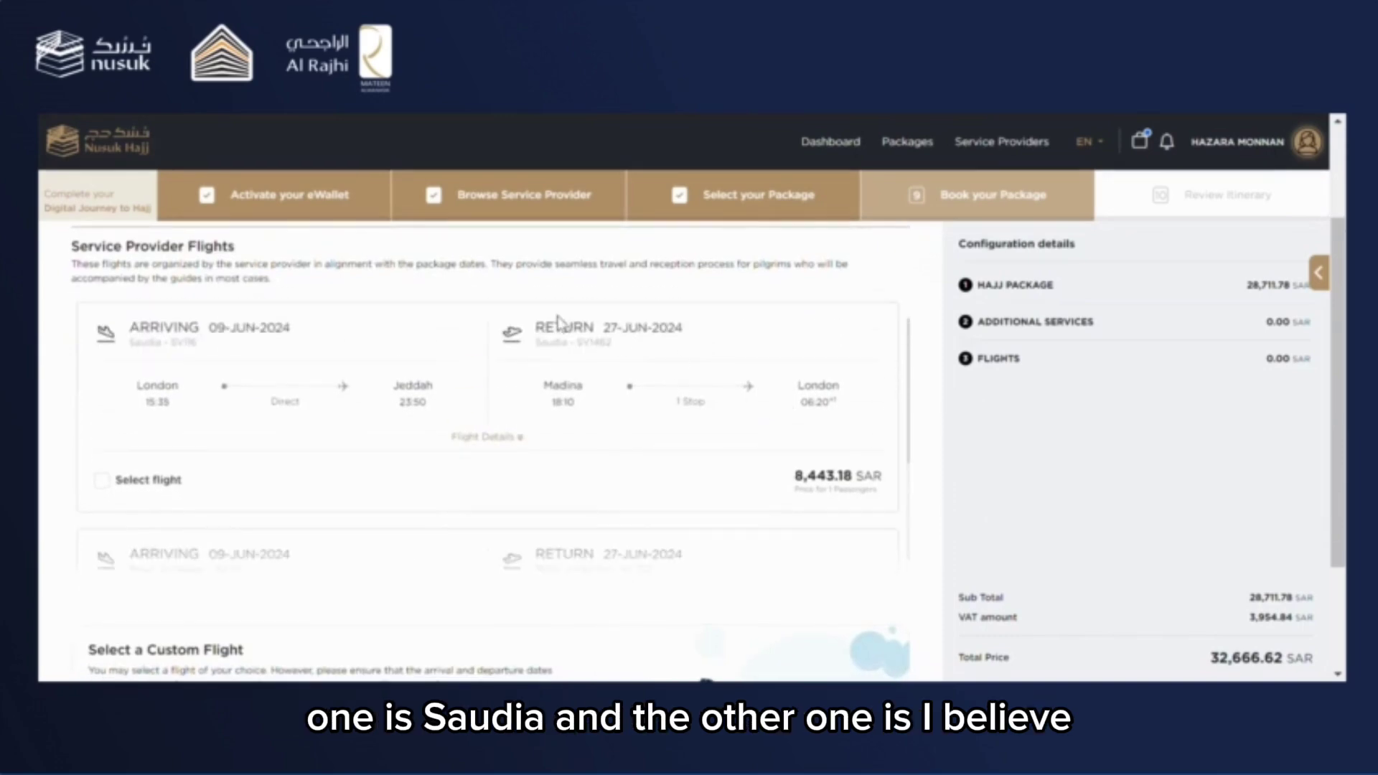
scroll(310, 562, "down", 1)
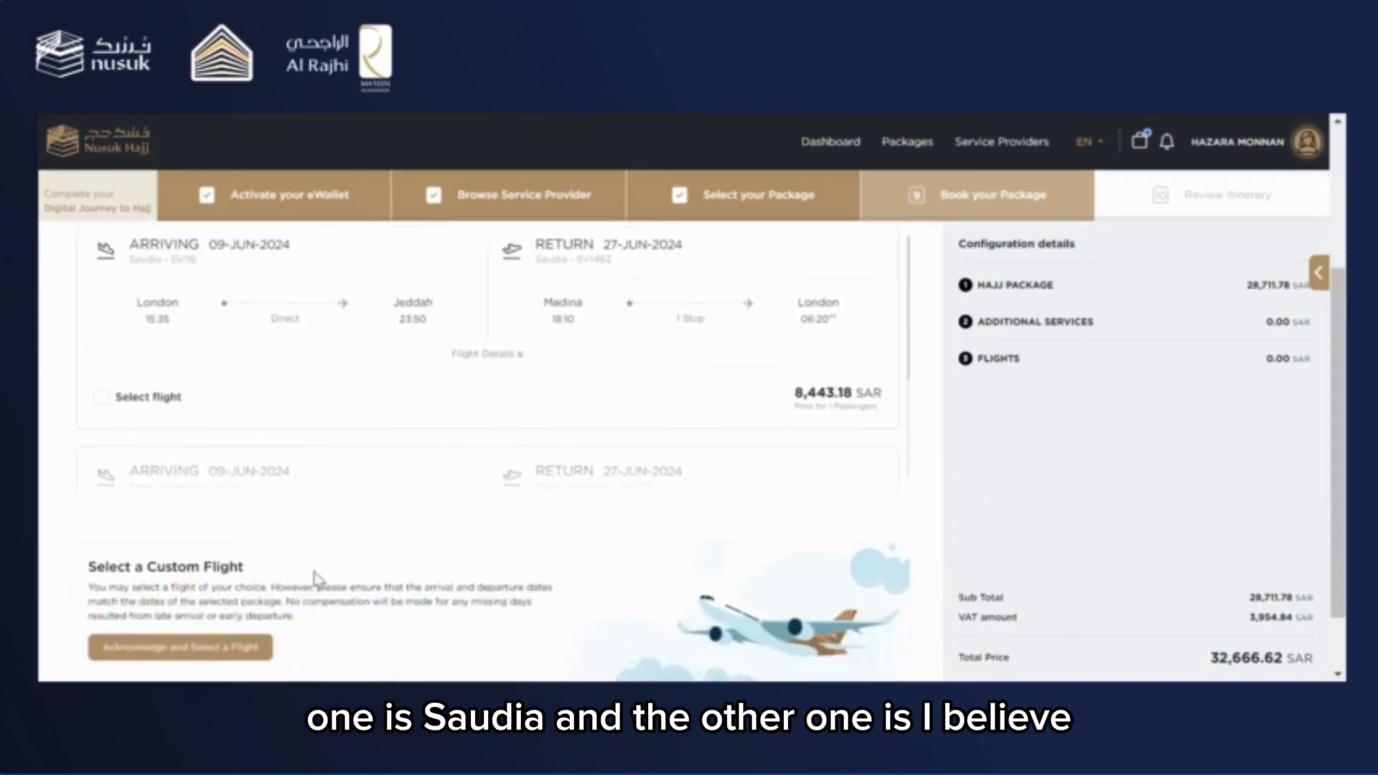
scroll(456, 479, "down", 1)
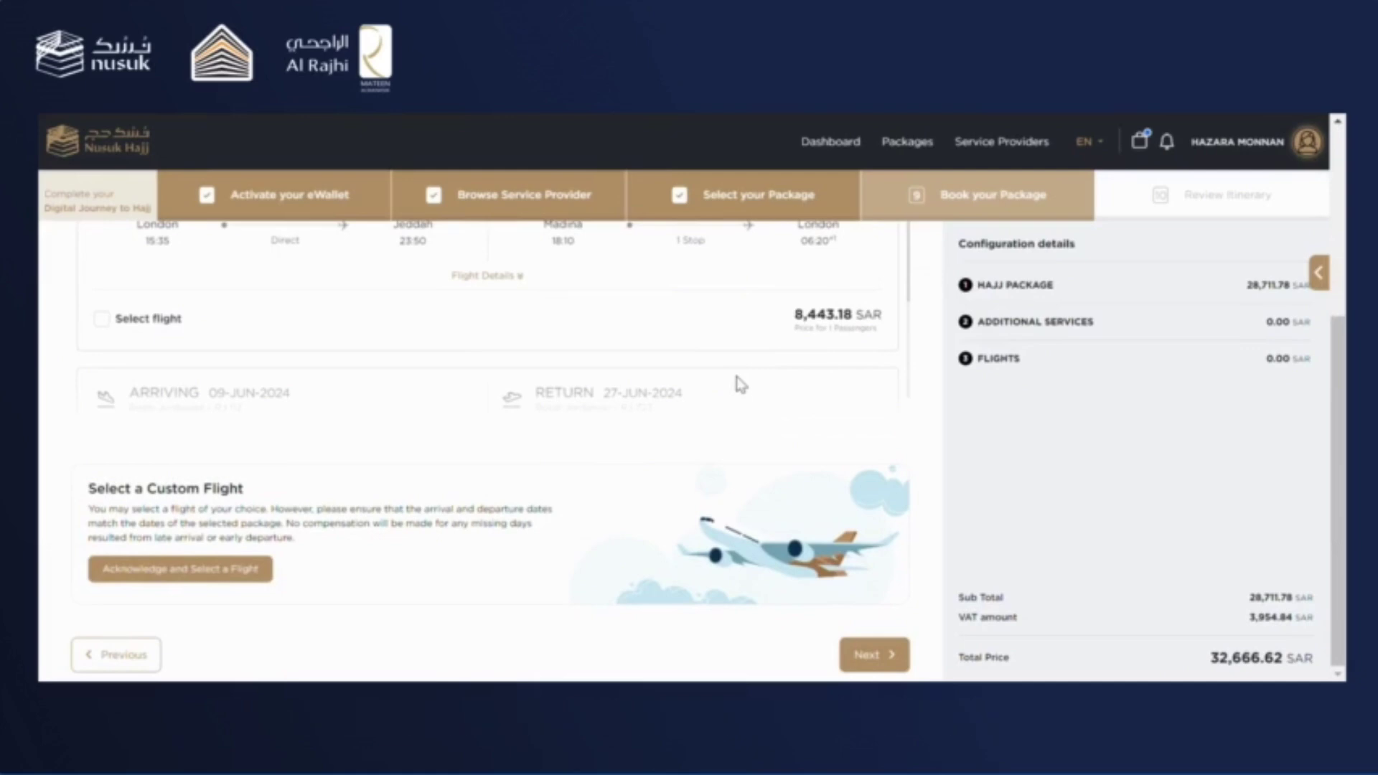
scroll(739, 384, "up", 2)
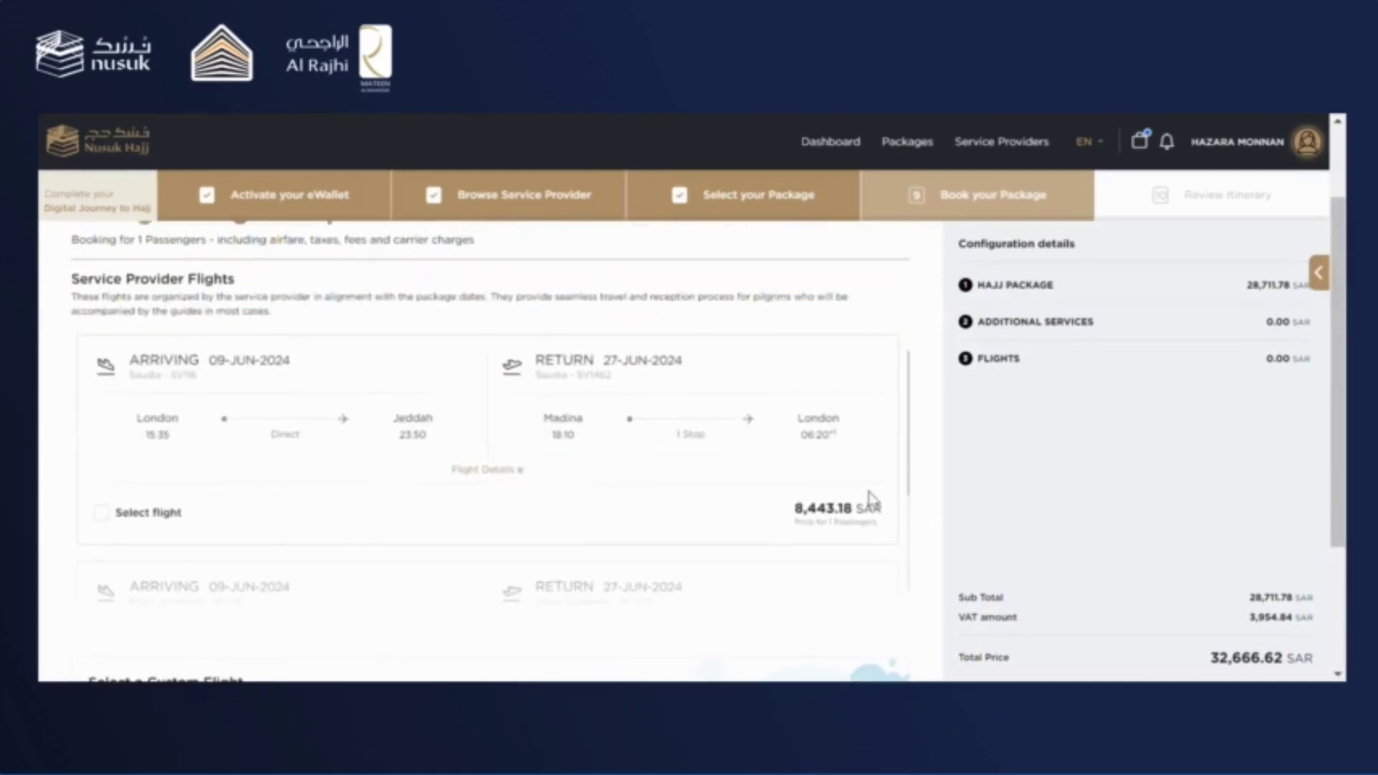
scroll(926, 450, "down", 2)
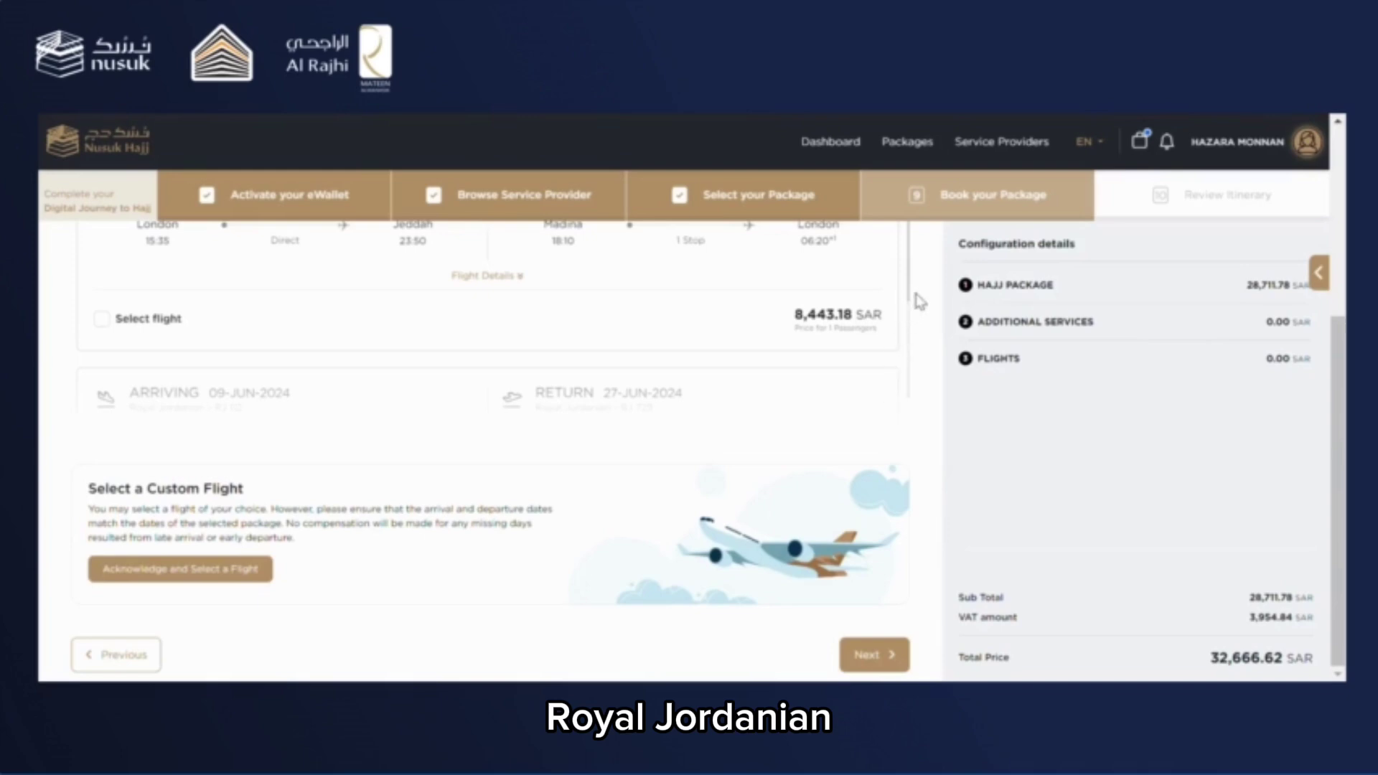
scroll(911, 352, "down", 2)
scroll(910, 352, "down", 1)
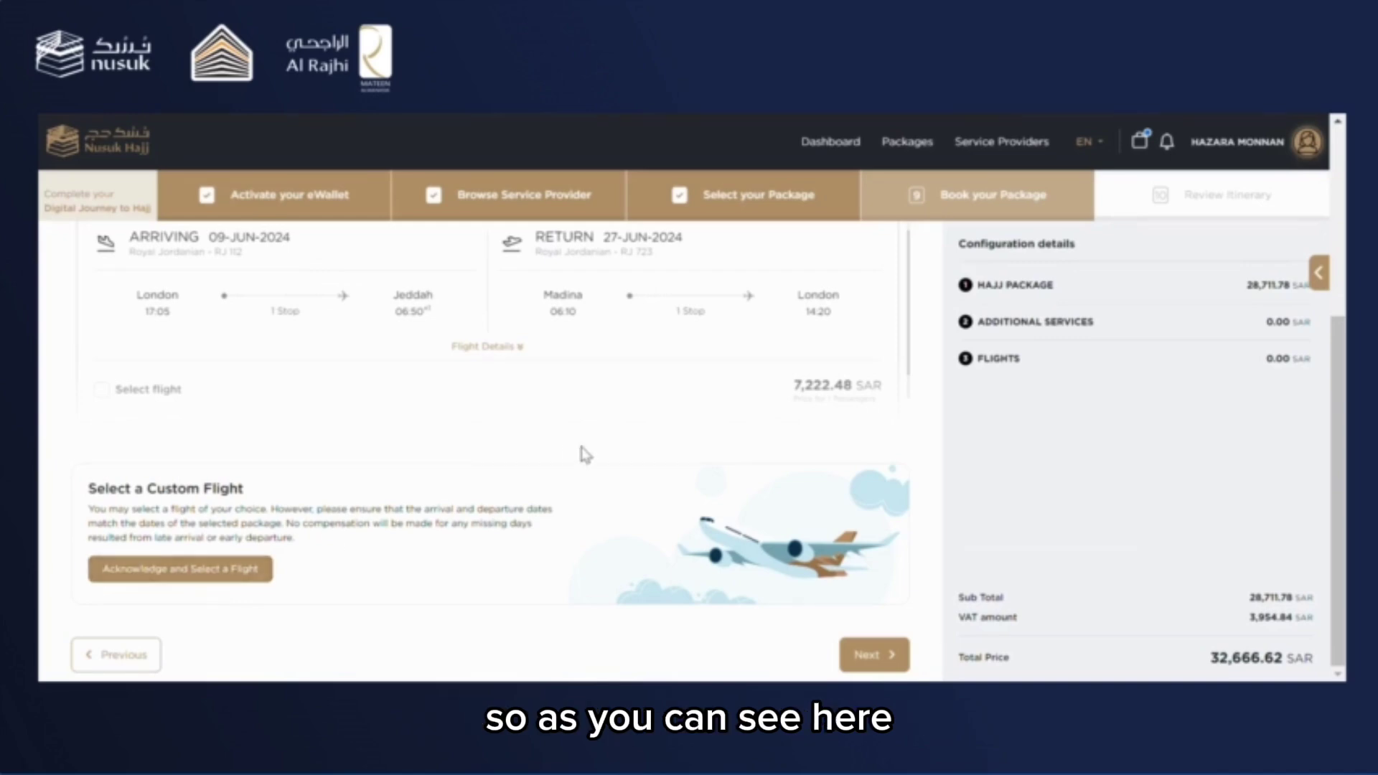
scroll(585, 454, "up", 2)
scroll(585, 453, "up", 1)
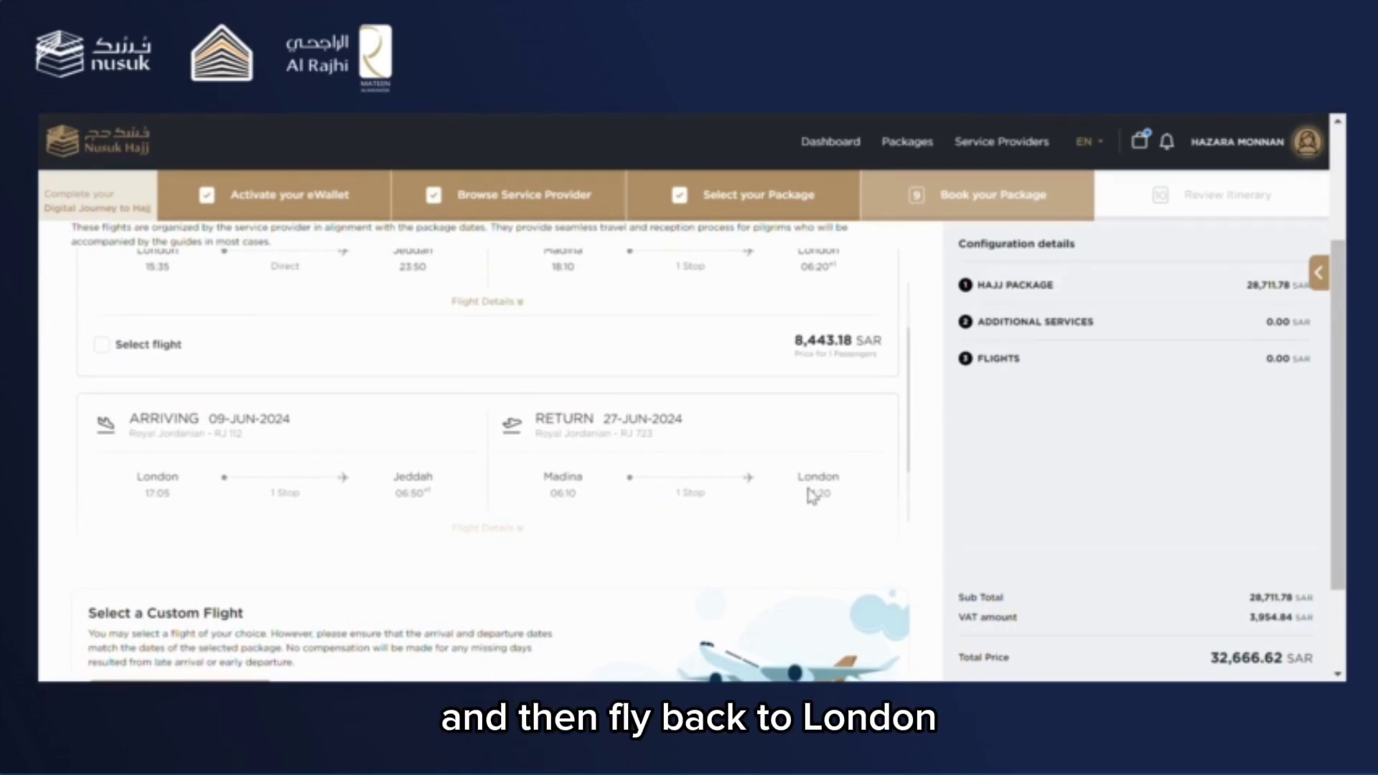
scroll(814, 494, "down", 2)
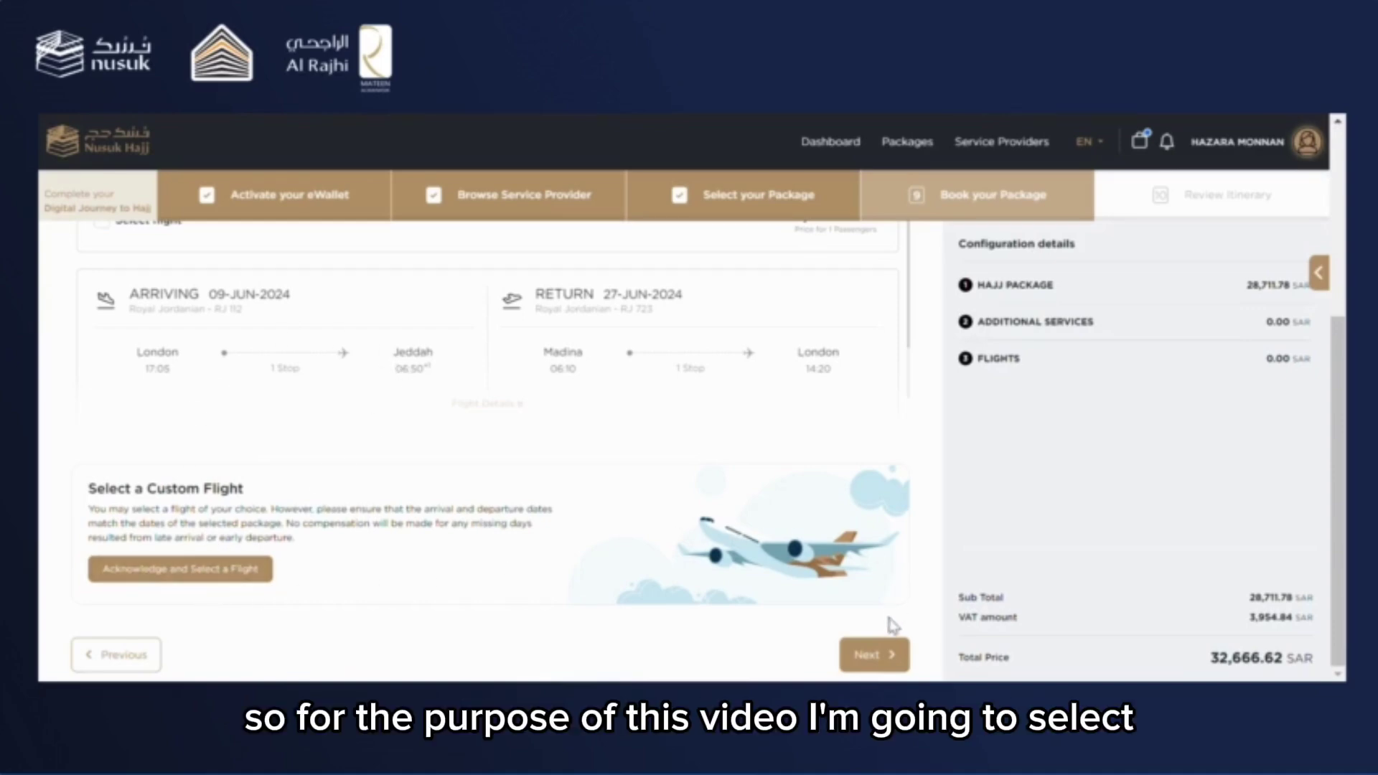
Step: Select the Royal Jordanian flight arriving 09-JUN-2024 and returning 27-JUN-2024
scroll(744, 462, "up", 3)
scroll(743, 462, "down", 1)
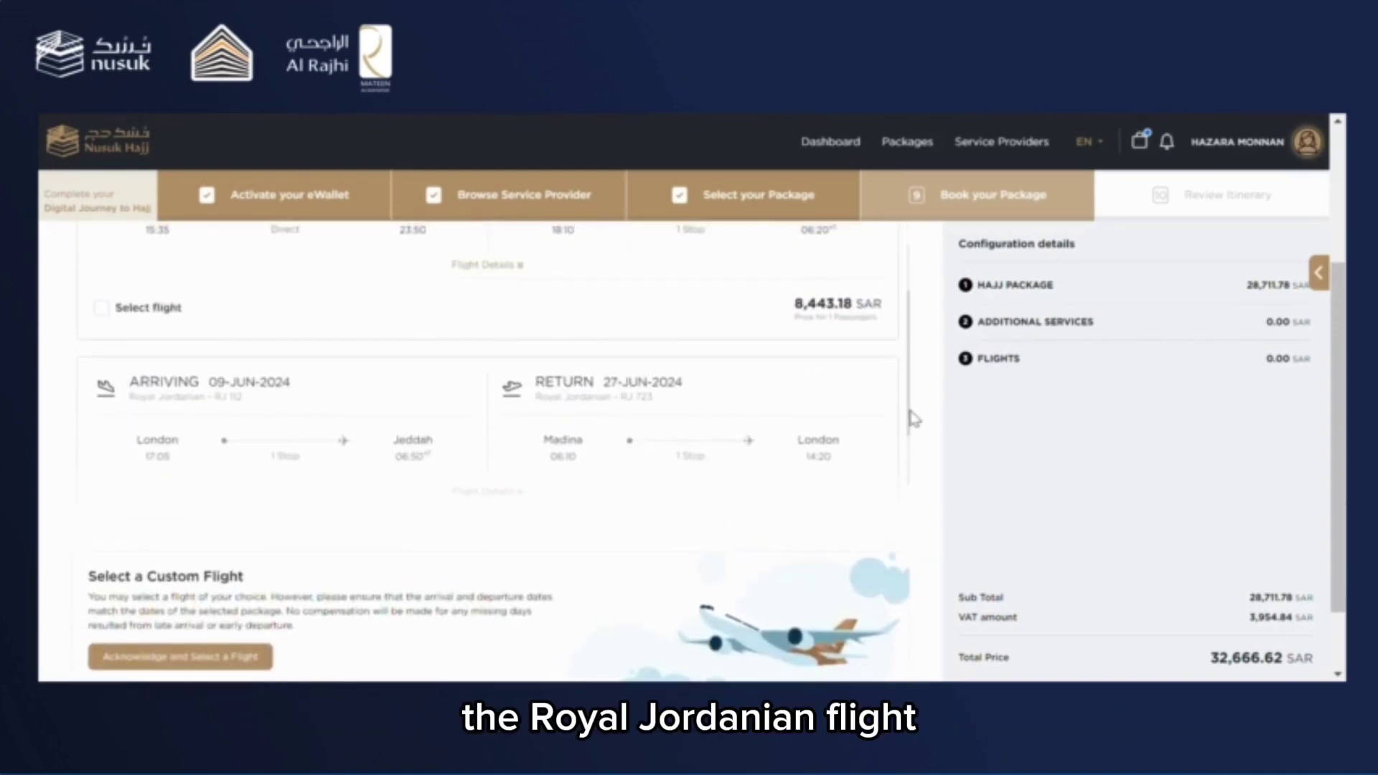
left_click_drag(909, 410, 906, 461)
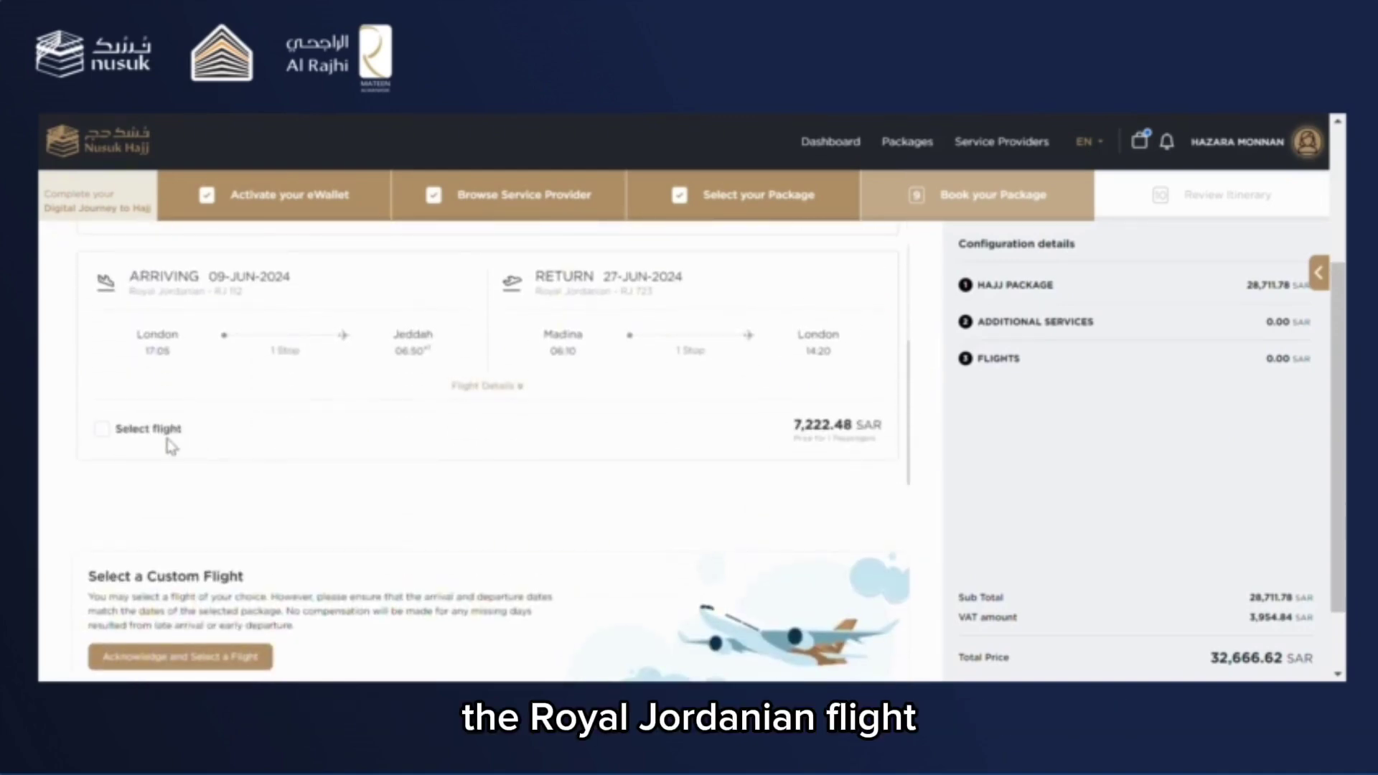
left_click(102, 432)
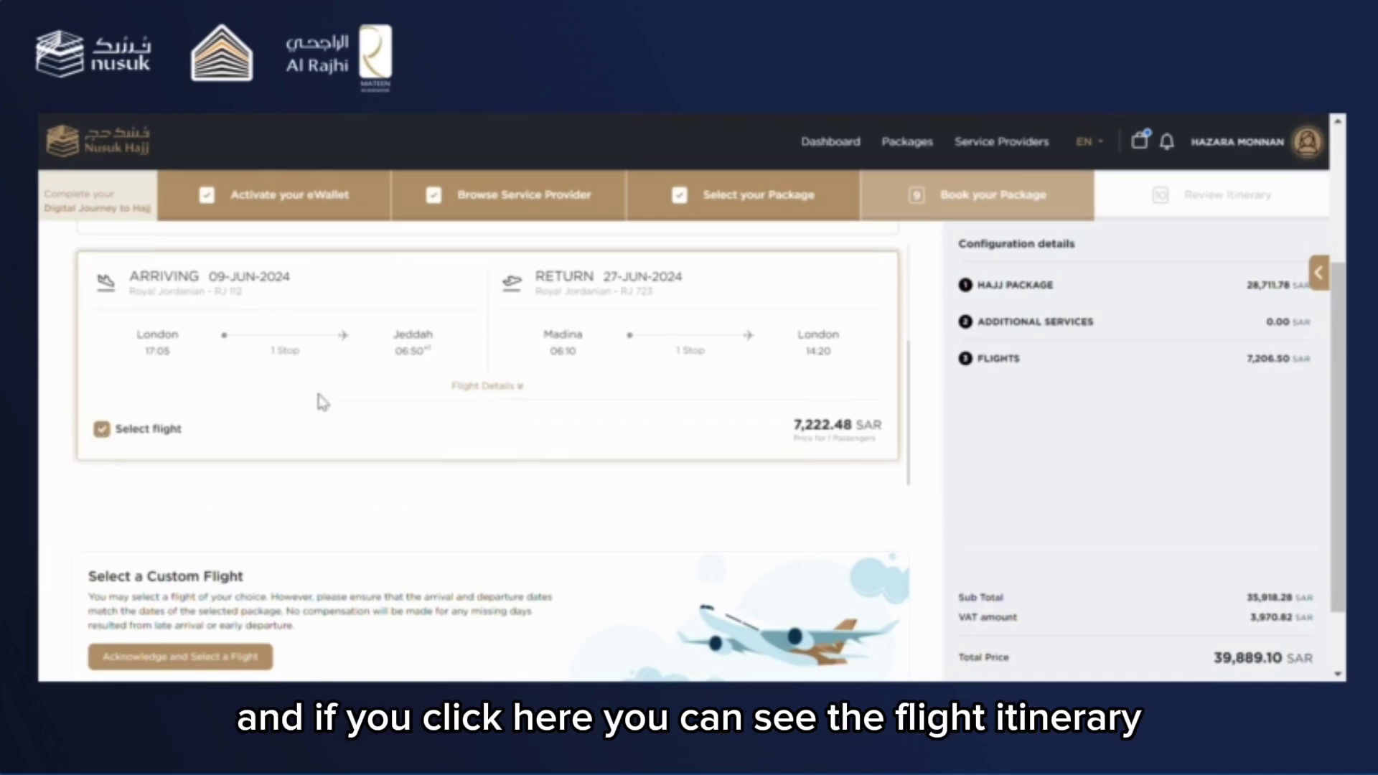
Step: Expand the Royal Jordanian flight details and check the connections and wait times in both directions
left_click(477, 391)
left_click(478, 400)
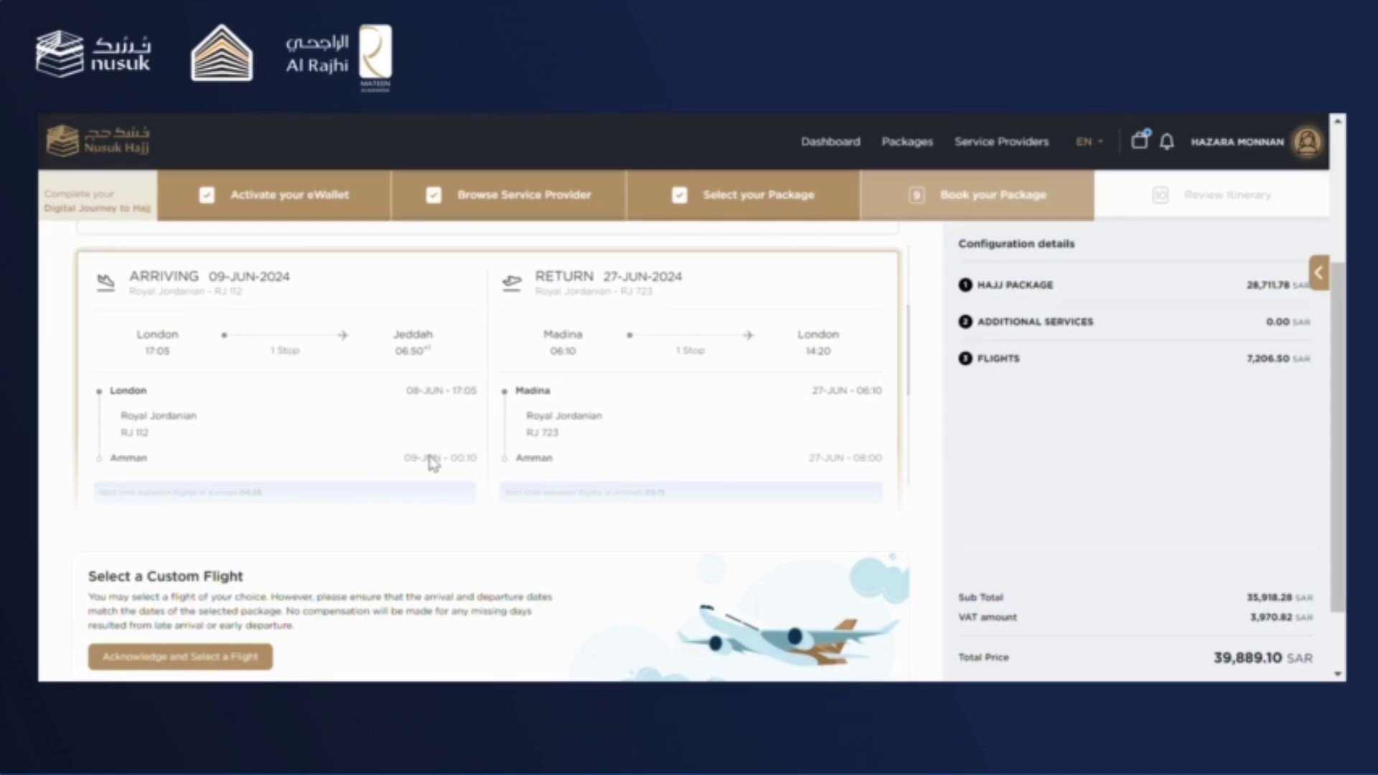
scroll(433, 463, "down", 1)
scroll(433, 463, "down", 2)
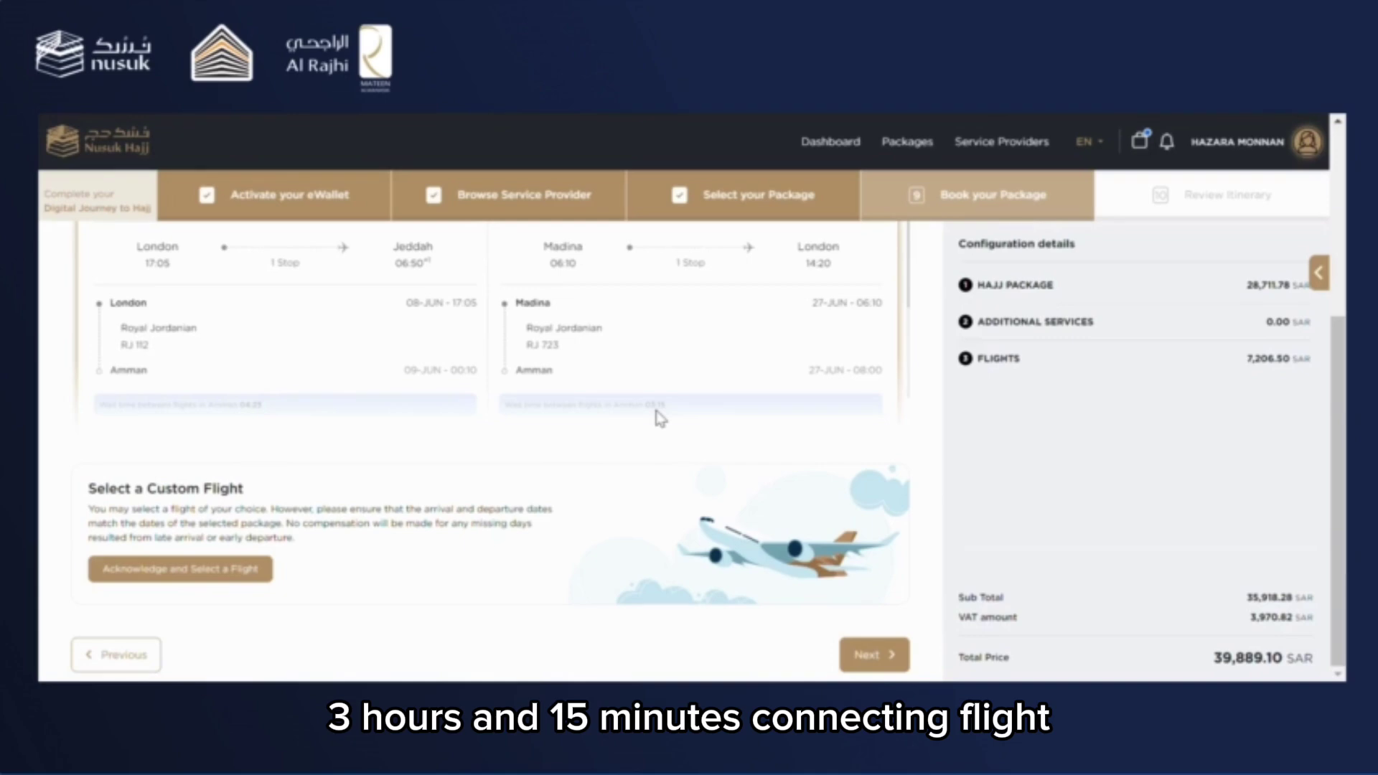
Step: Expand the Saudia flight details and examine the outbound route, the return connection, the wait time and the airports
scroll(693, 422, "up", 6)
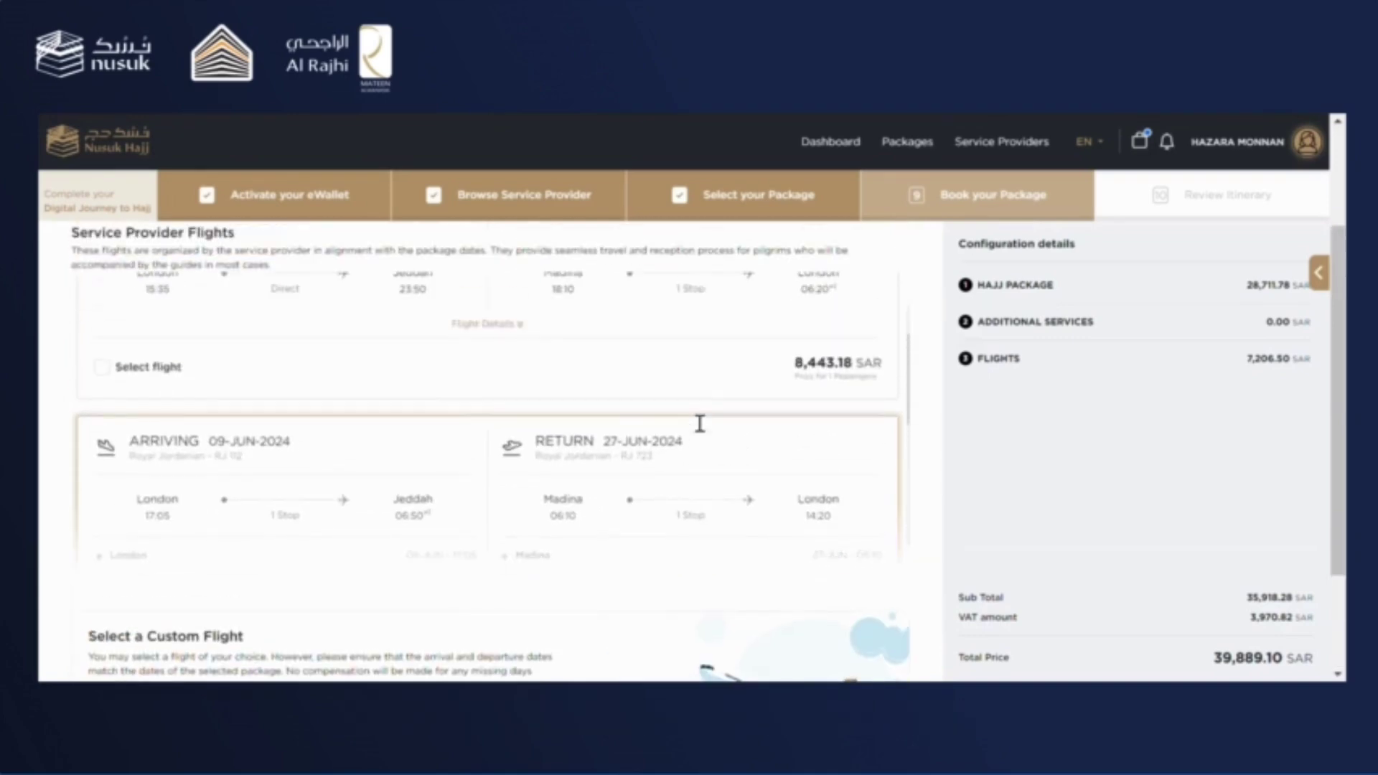
scroll(693, 422, "down", 3)
scroll(690, 421, "down", 1)
scroll(687, 419, "up", 5)
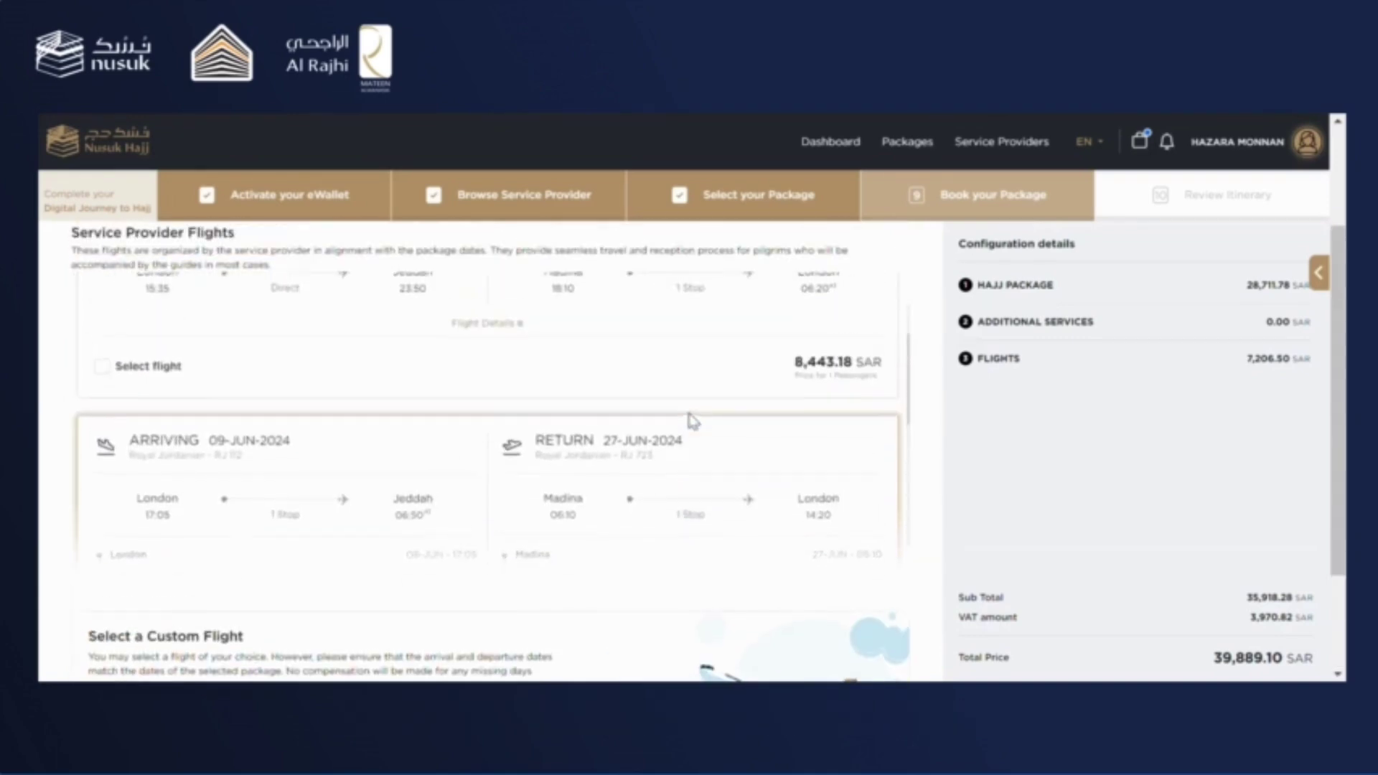
scroll(687, 419, "down", 1)
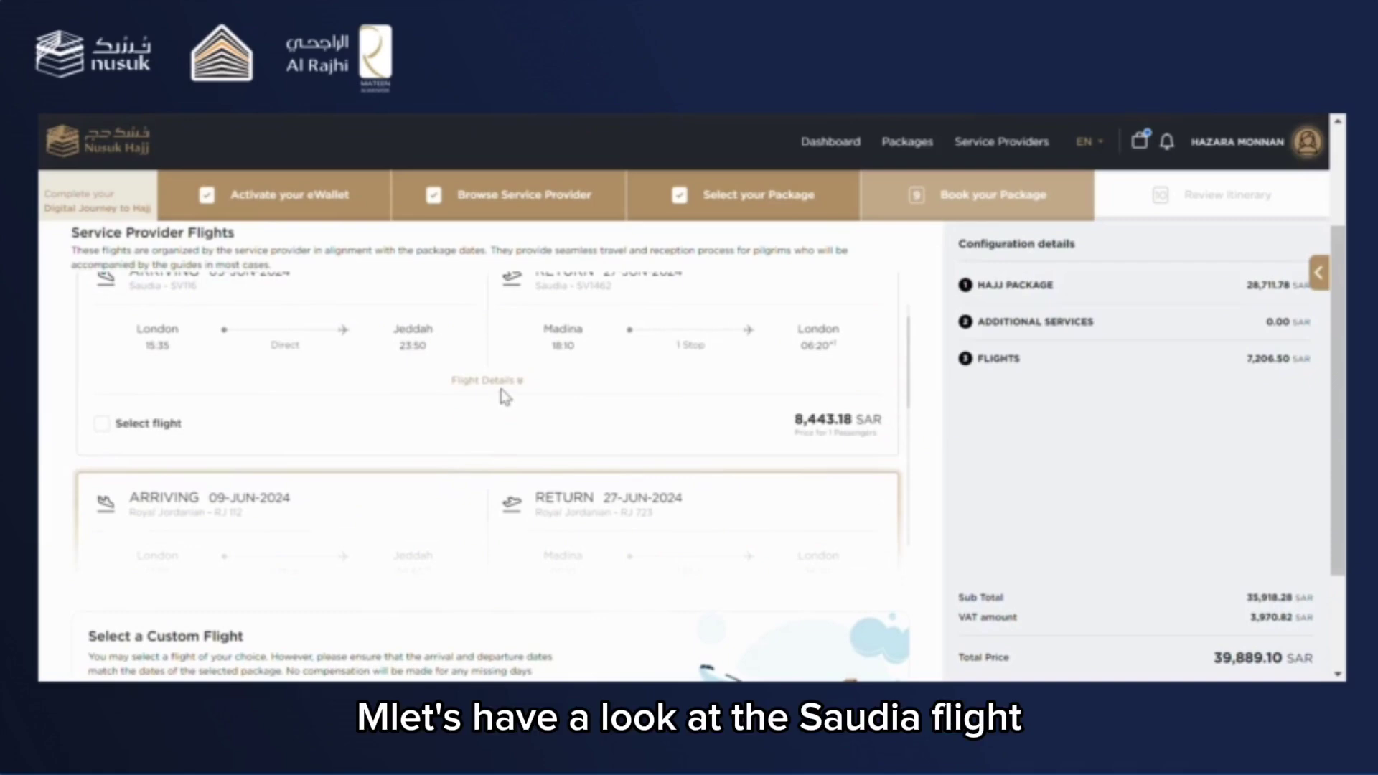
scroll(899, 569, "down", 2)
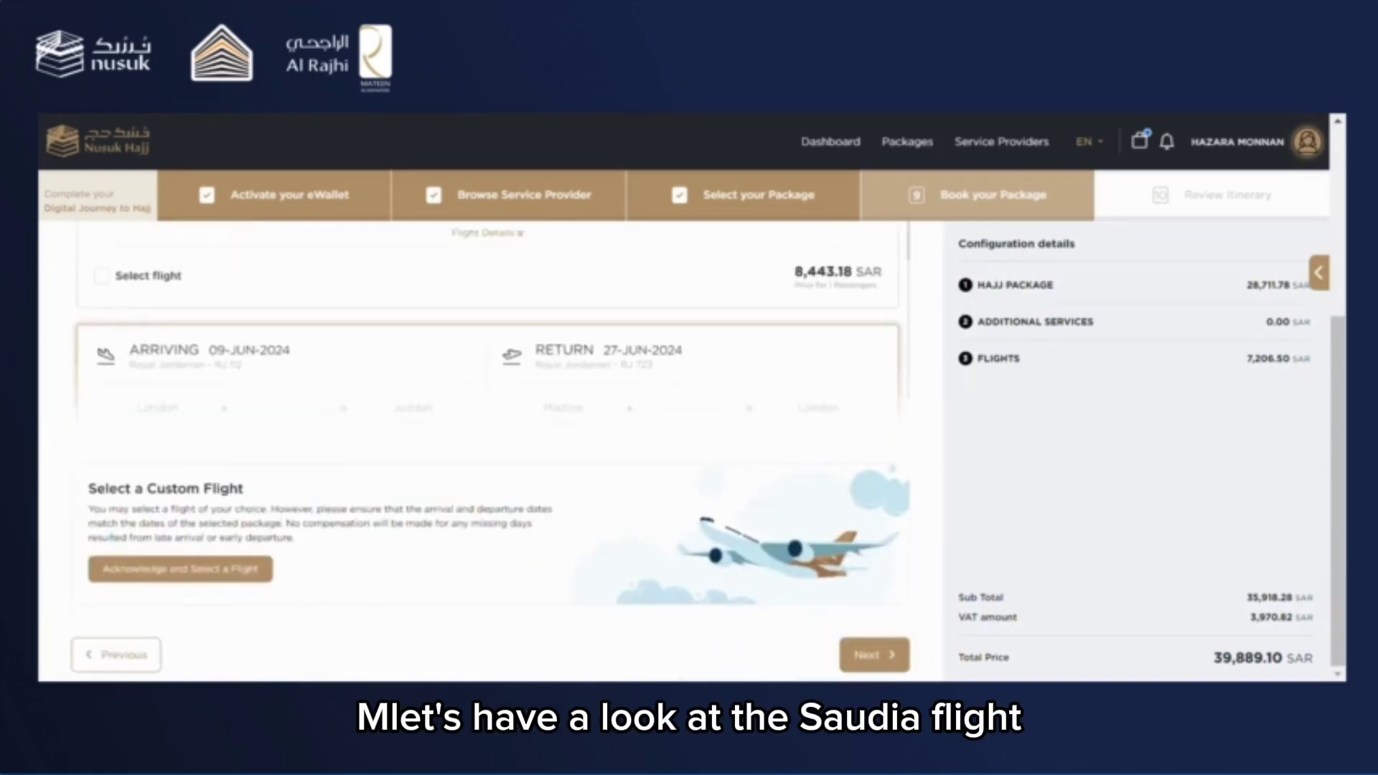
scroll(695, 506, "up", 3)
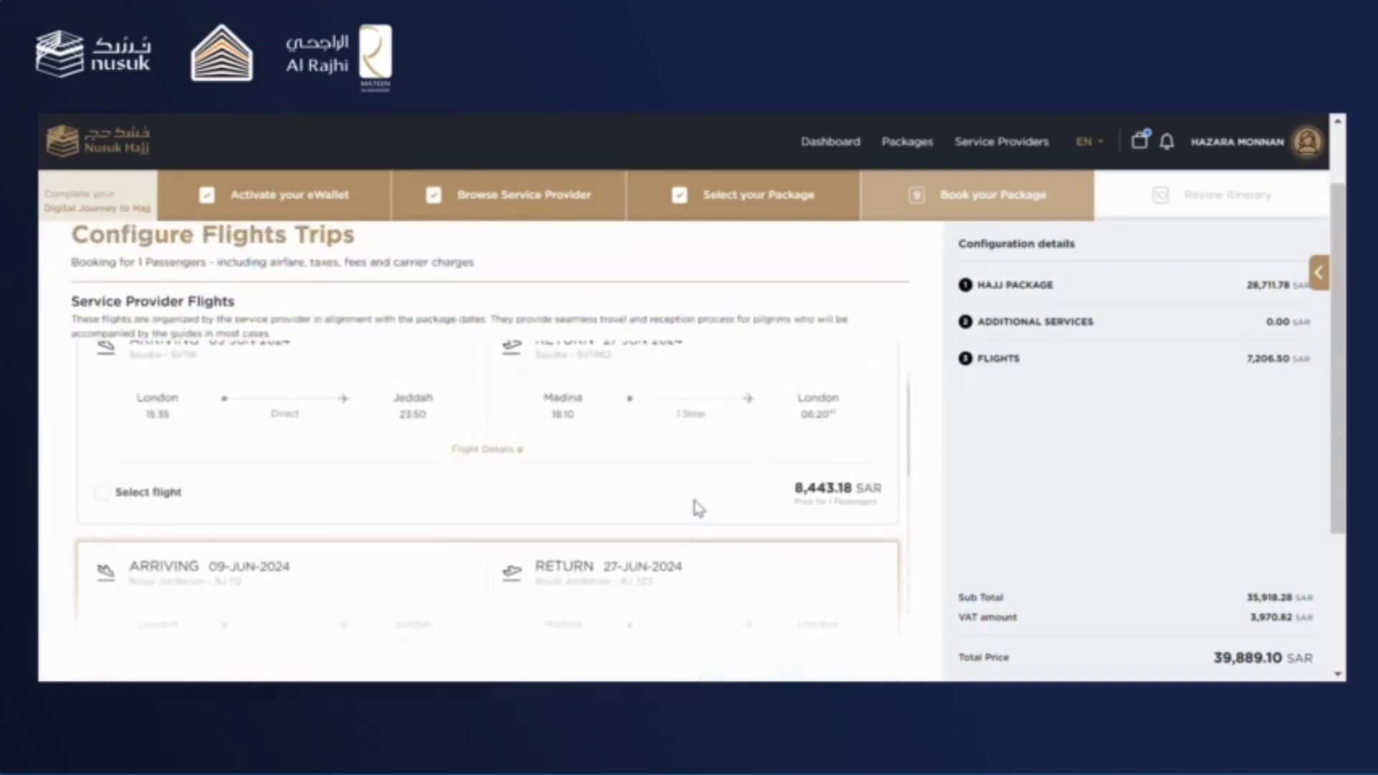
left_click(485, 450)
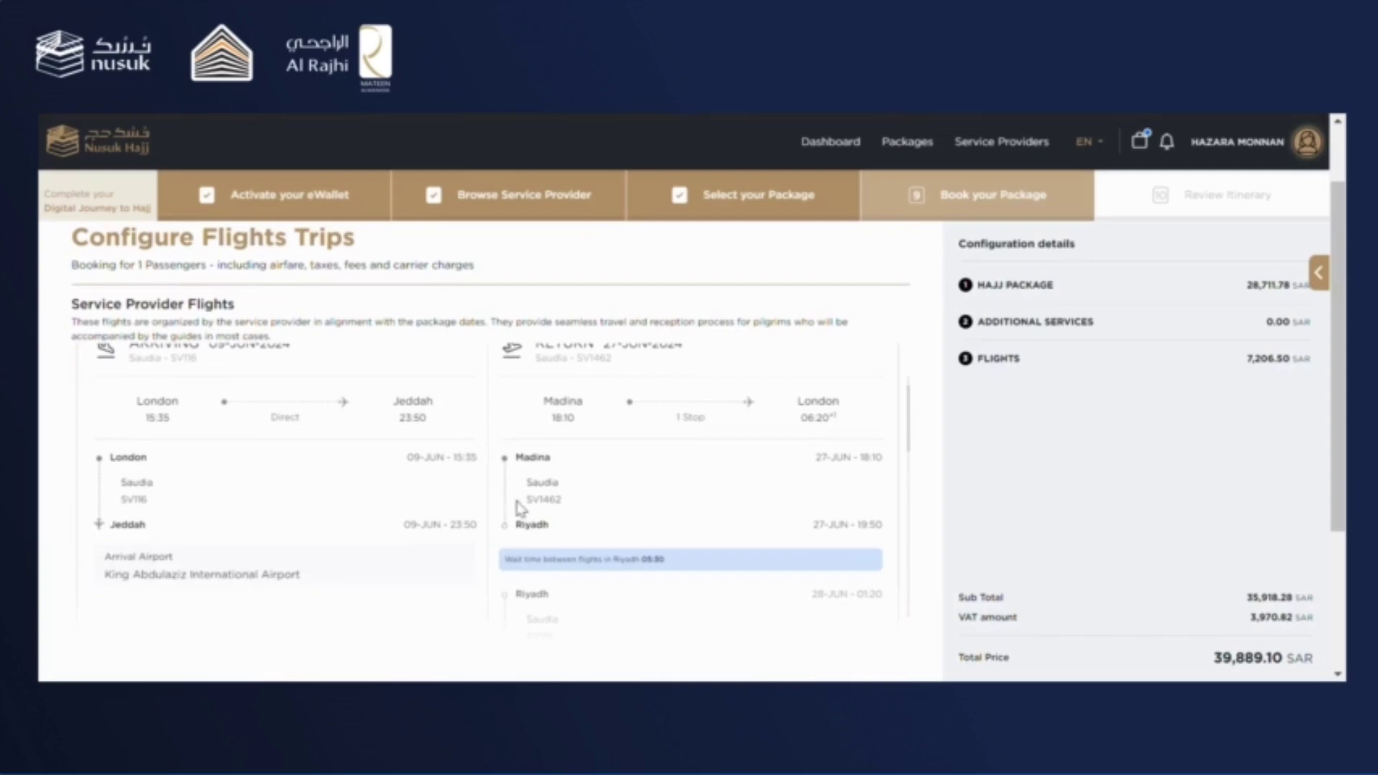
scroll(520, 509, "down", 5)
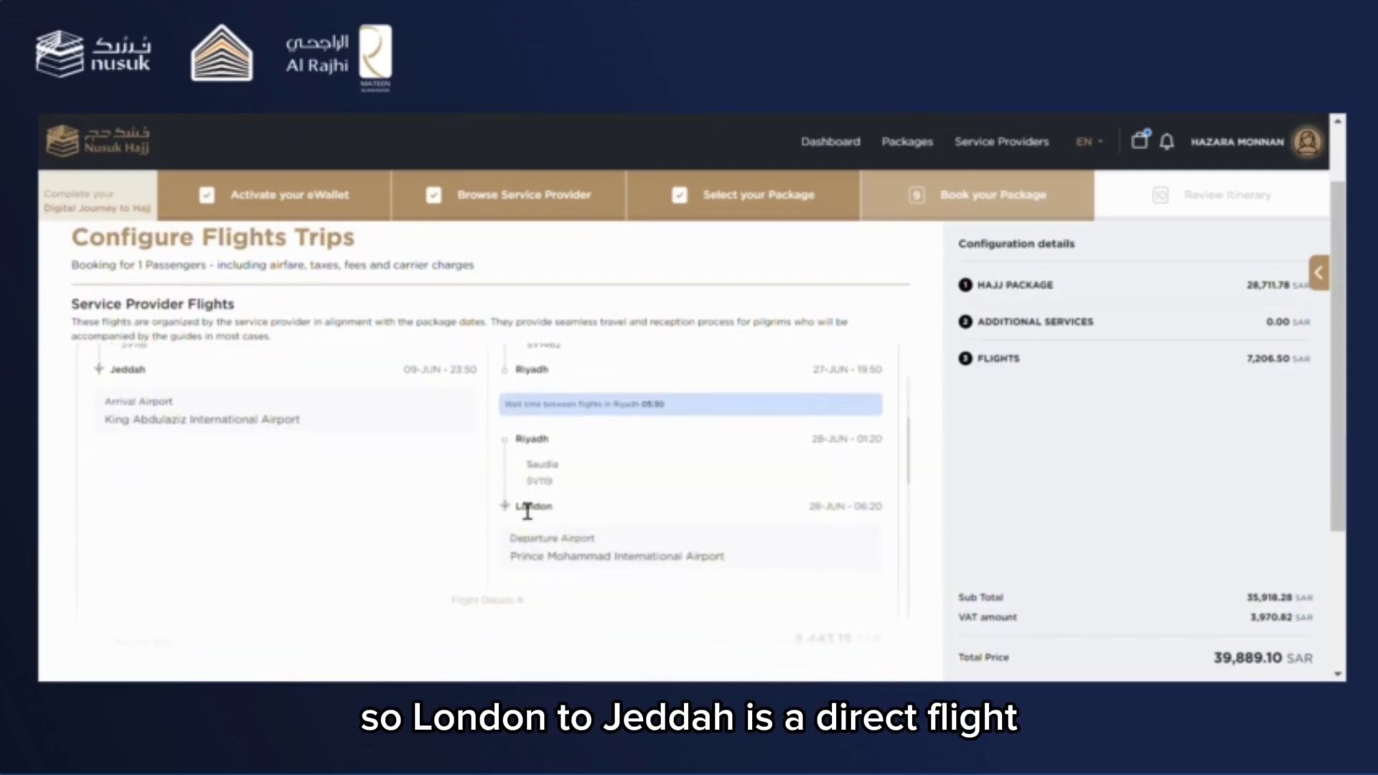
scroll(528, 512, "up", 1)
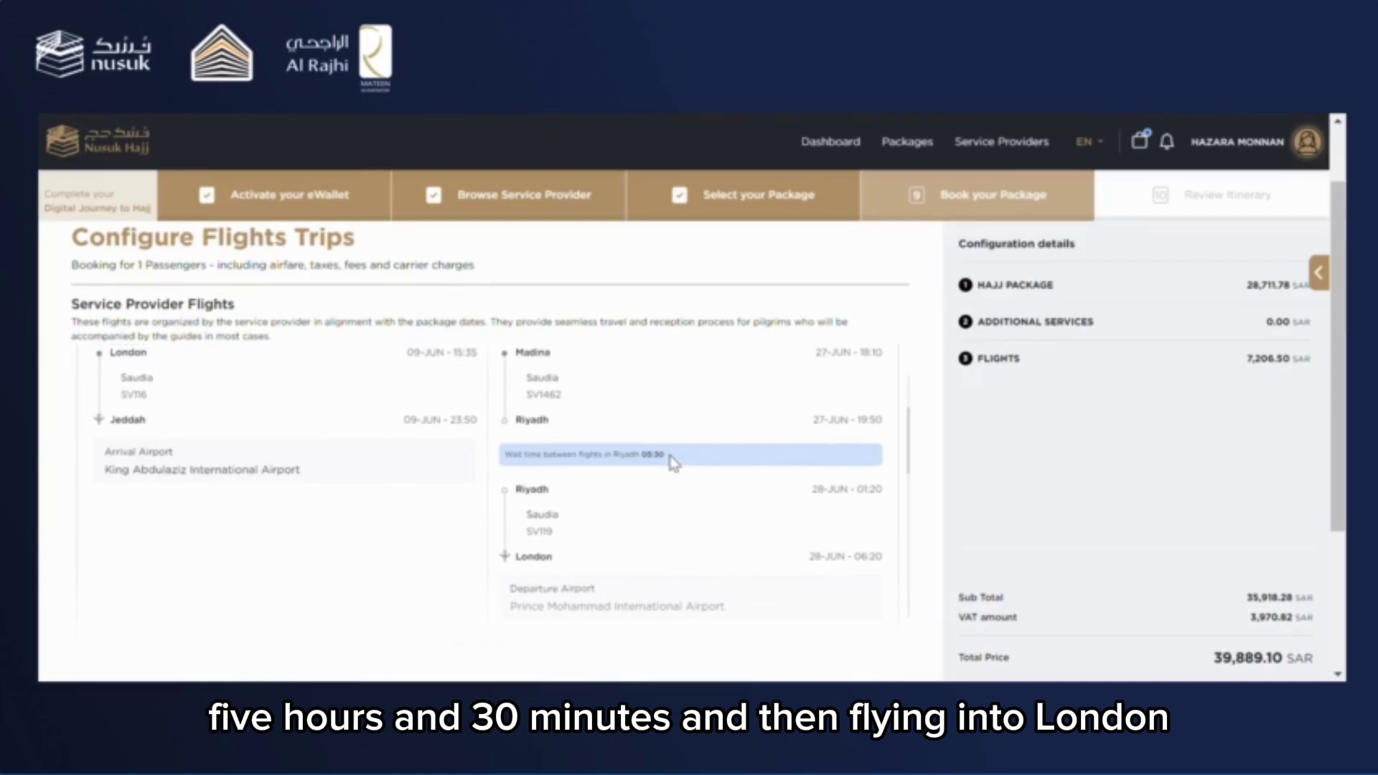
scroll(674, 463, "up", 1)
scroll(674, 463, "down", 3)
scroll(673, 463, "down", 6)
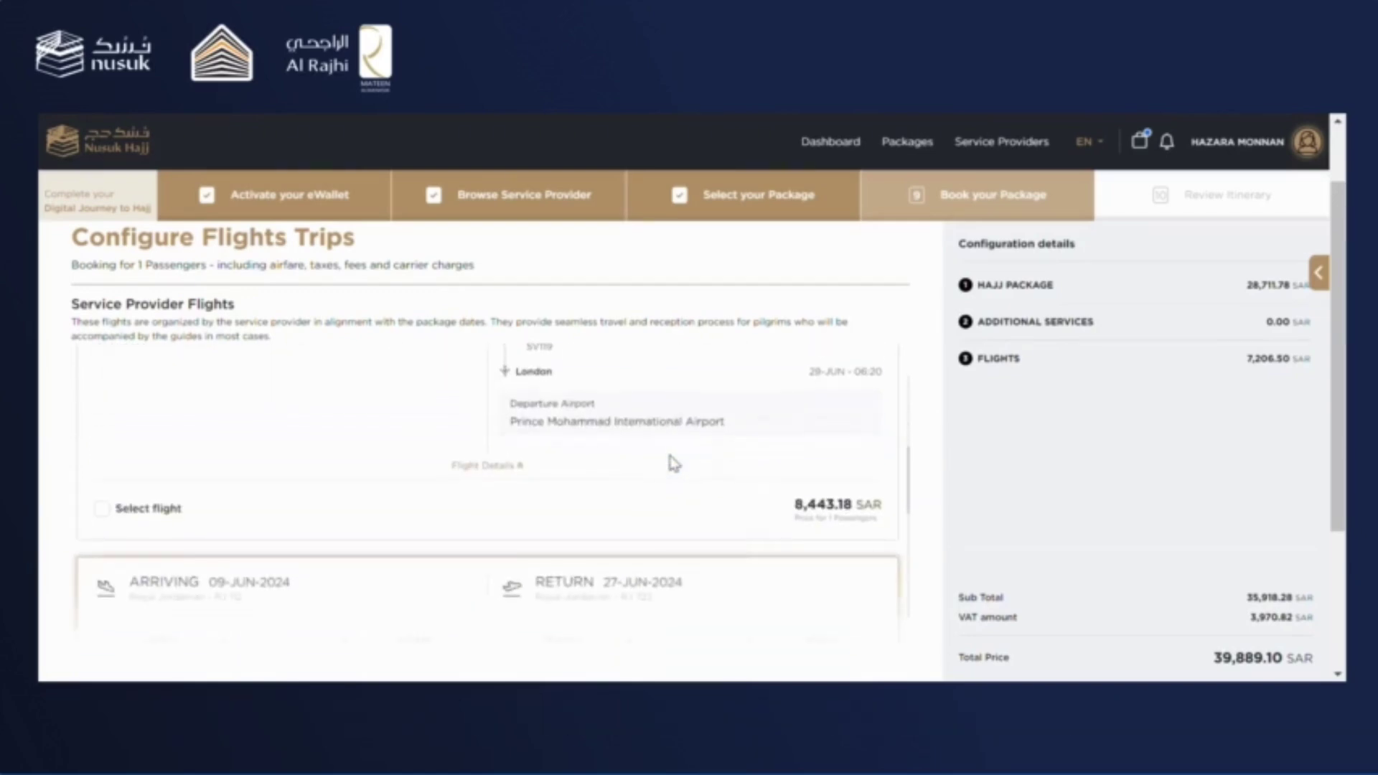
Step: Keep the Royal Jordanian flight selected and proceed to the configured package overview
scroll(674, 463, "down", 2)
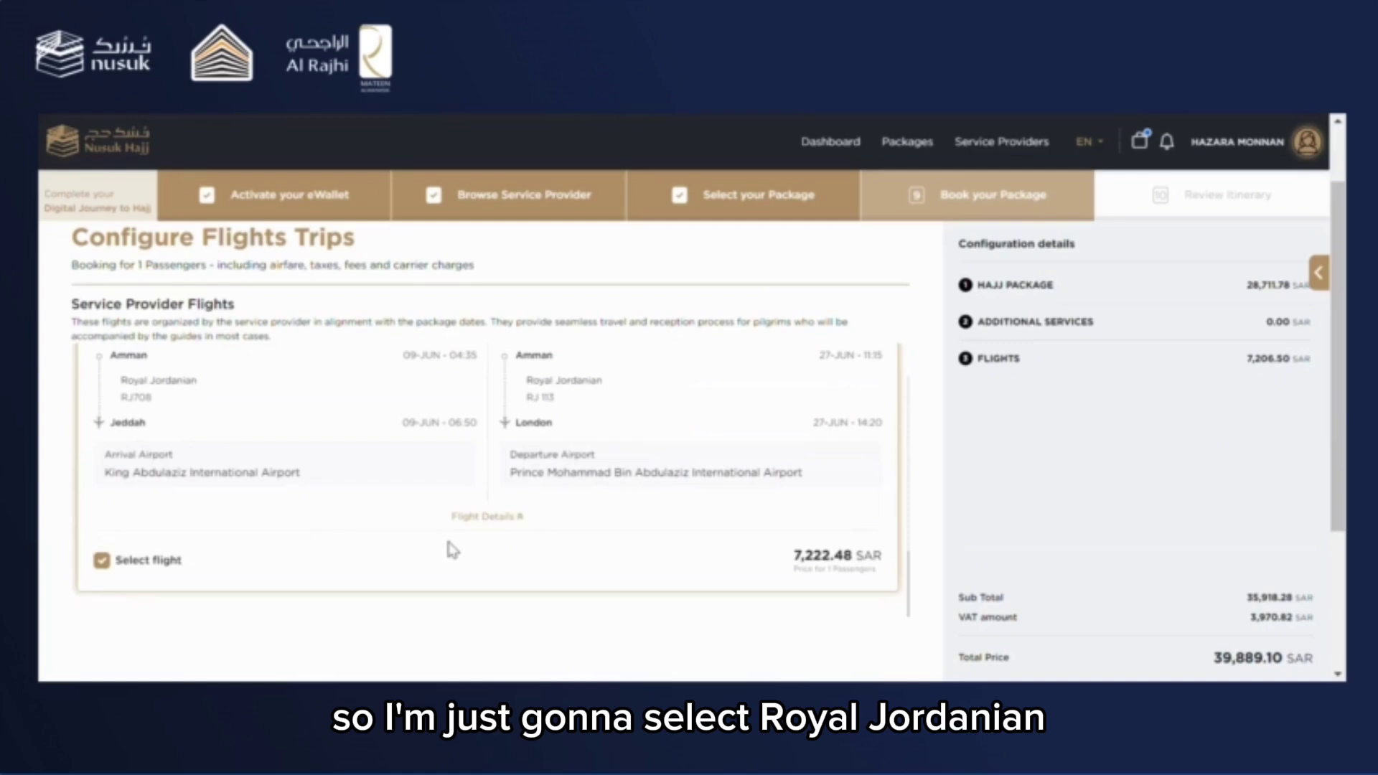
scroll(1253, 598, "down", 3)
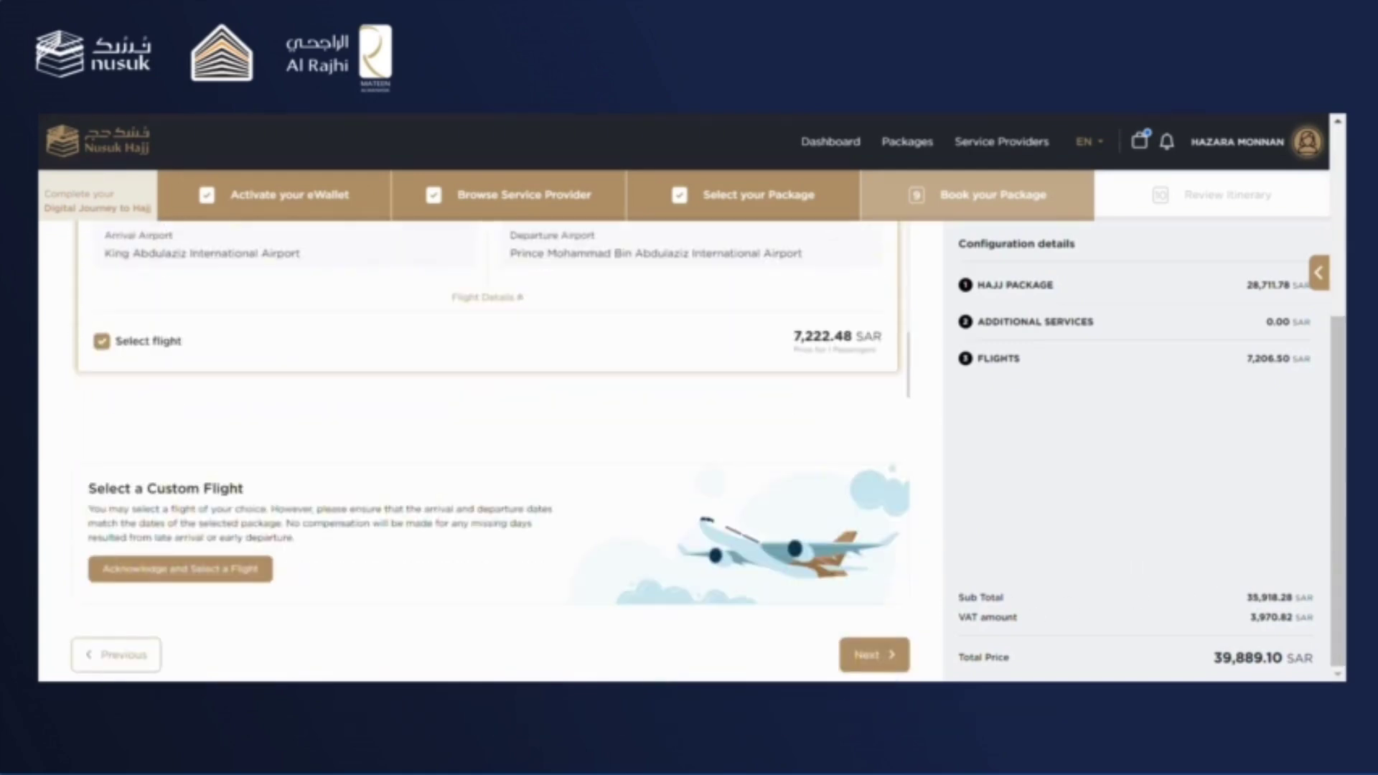
left_click(907, 654)
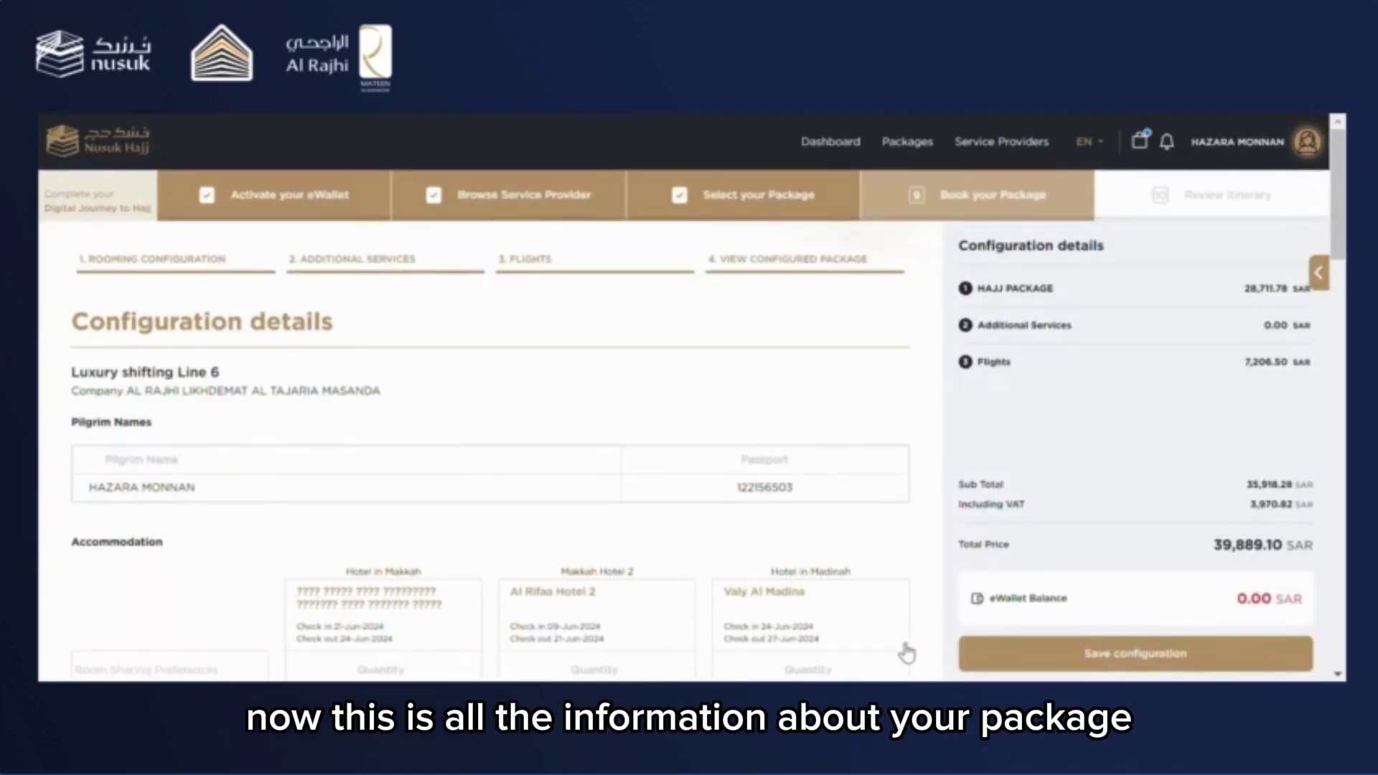
Step: Review the configured package's pilgrim details, hotel dates, room sharing quantities, Mashair camp and transportation service
scroll(648, 531, "down", 2)
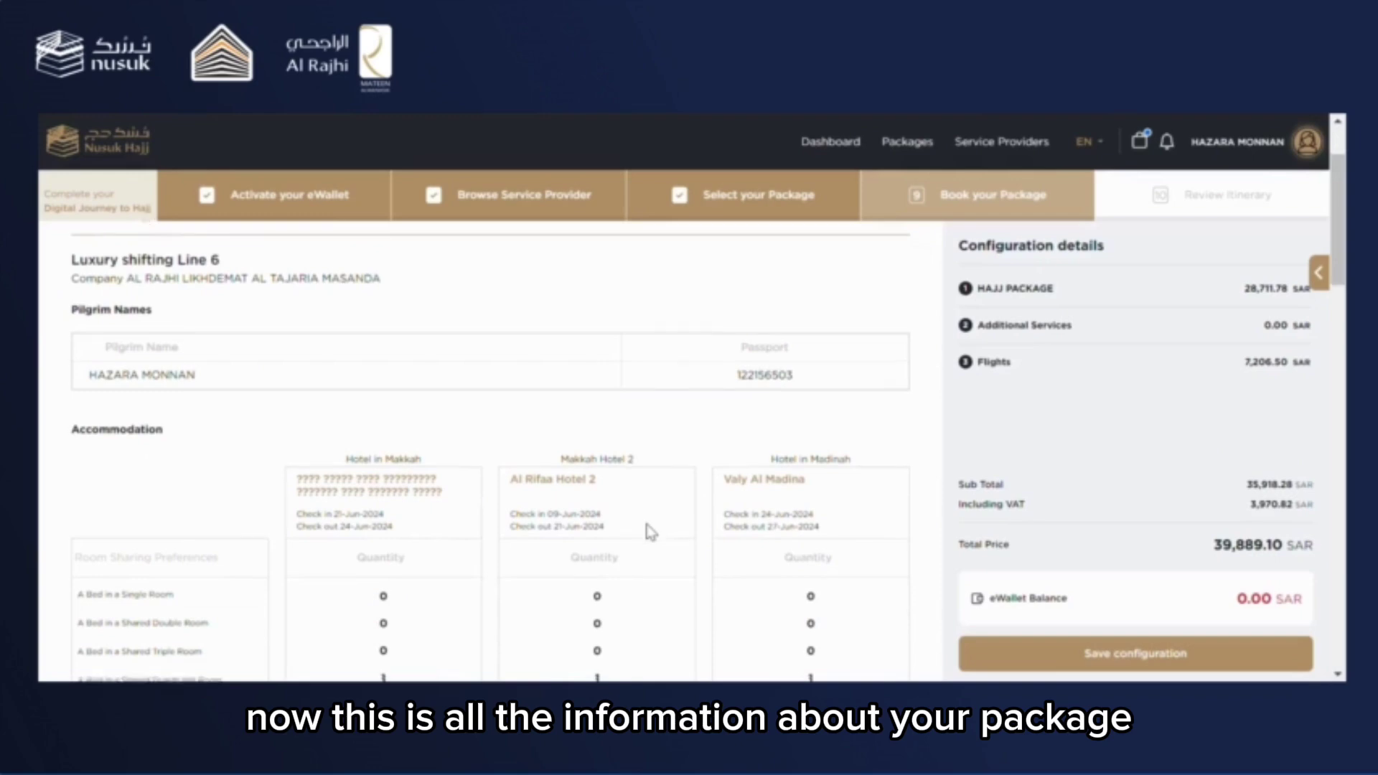
scroll(650, 531, "down", 1)
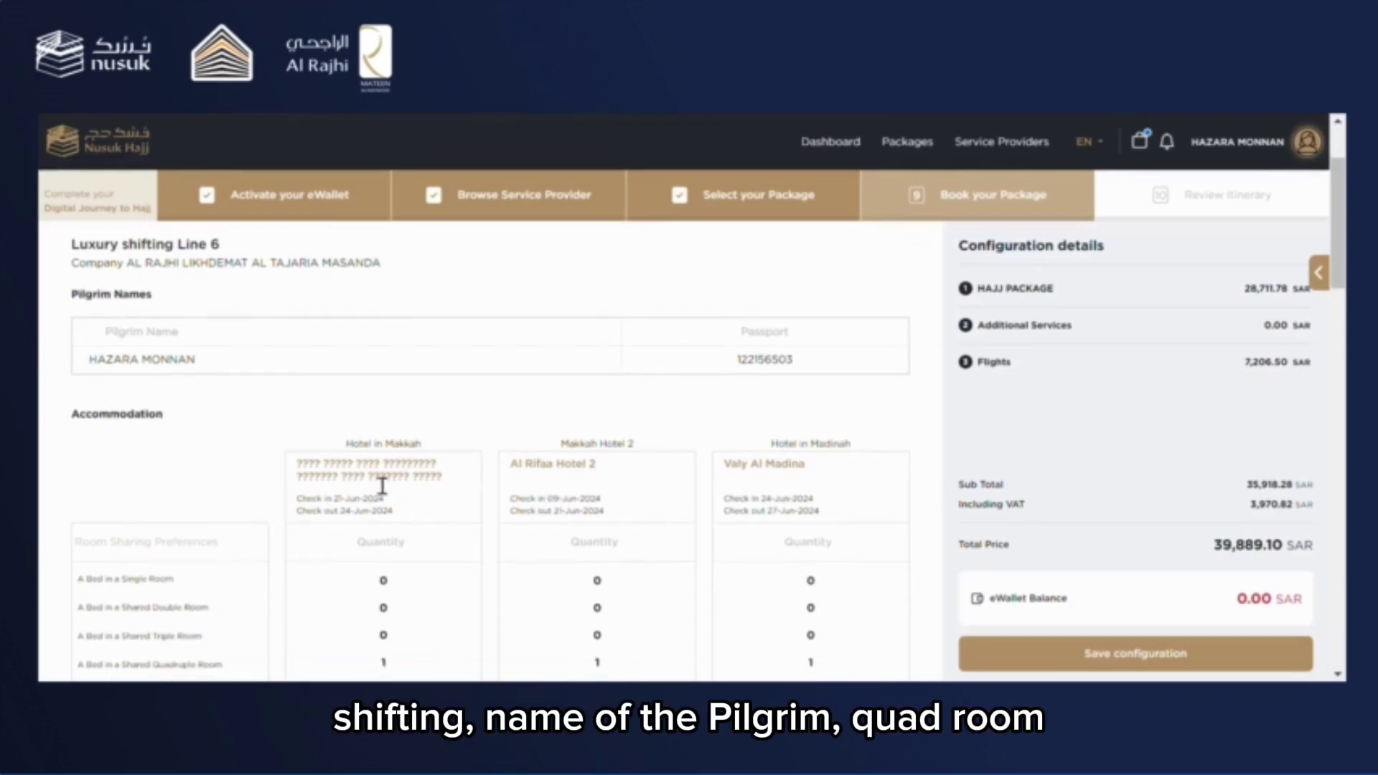
scroll(431, 484, "down", 3)
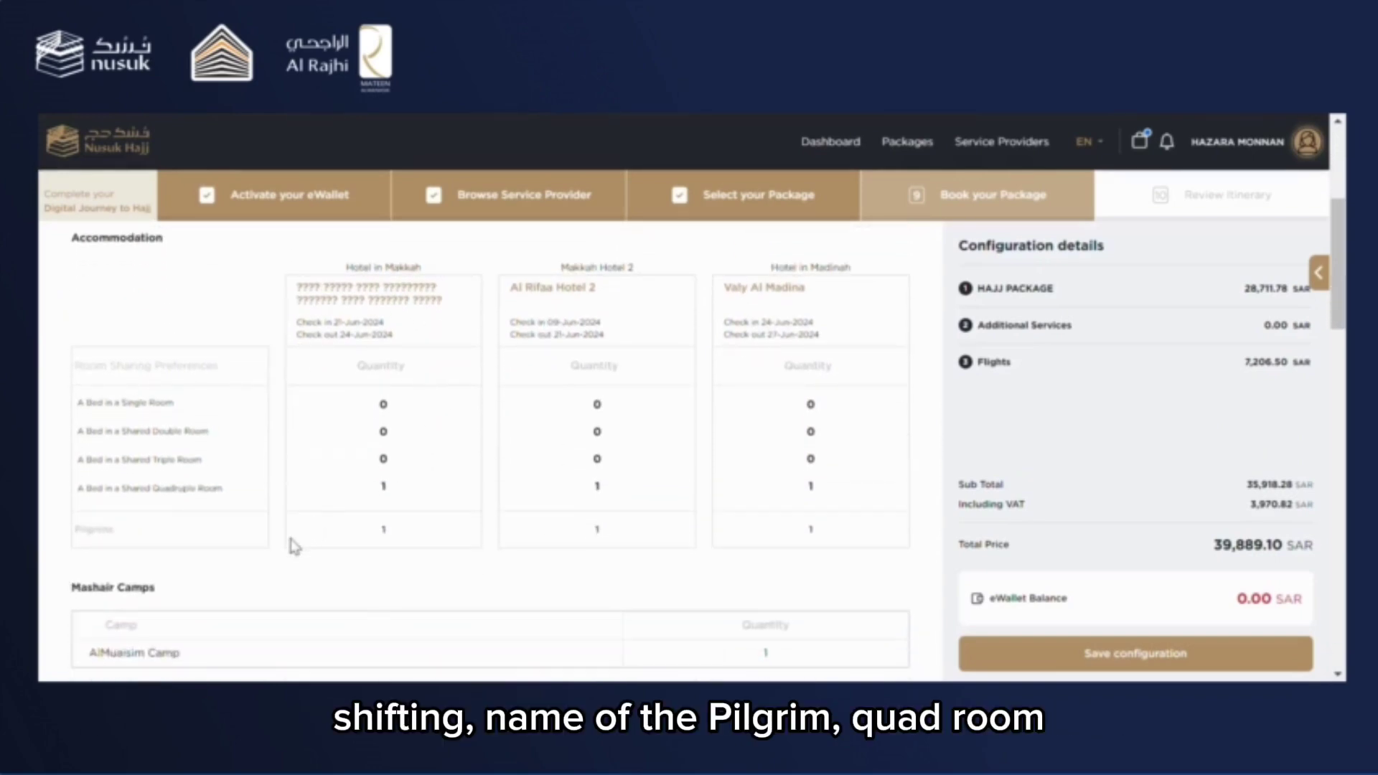
scroll(705, 531, "down", 3)
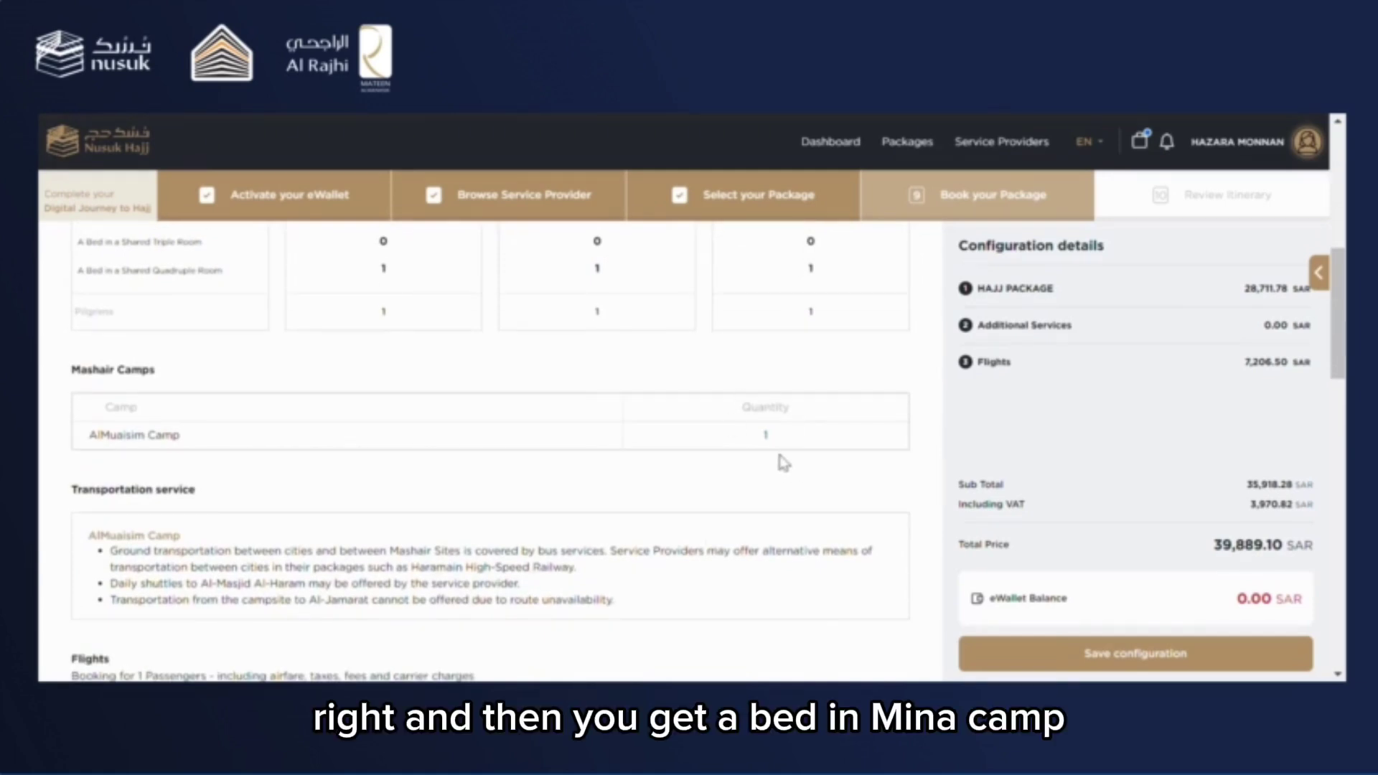
scroll(784, 463, "down", 4)
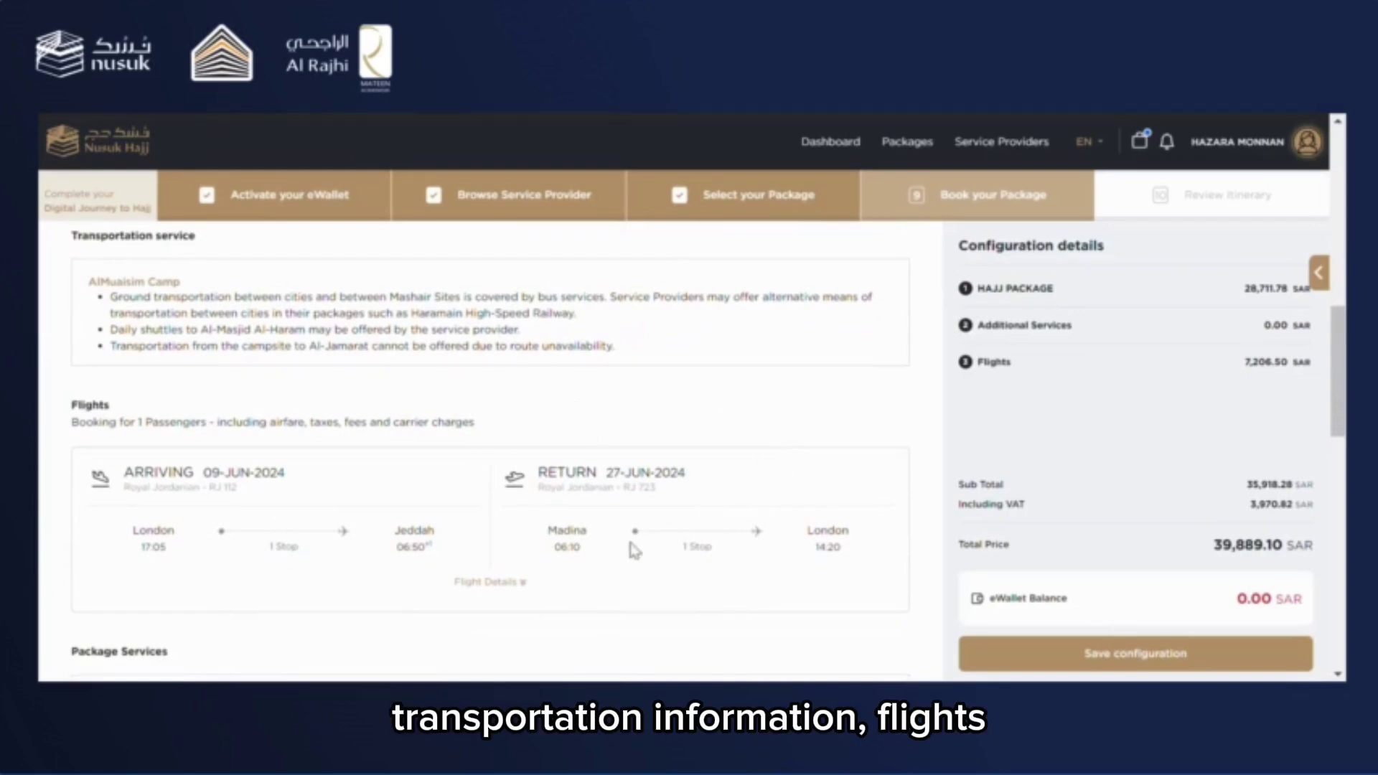
Step: Check the flight summary, the included and extra-fee package services, and the cancellation policy's refund rates and conditions
scroll(634, 551, "down", 2)
scroll(950, 555, "down", 5)
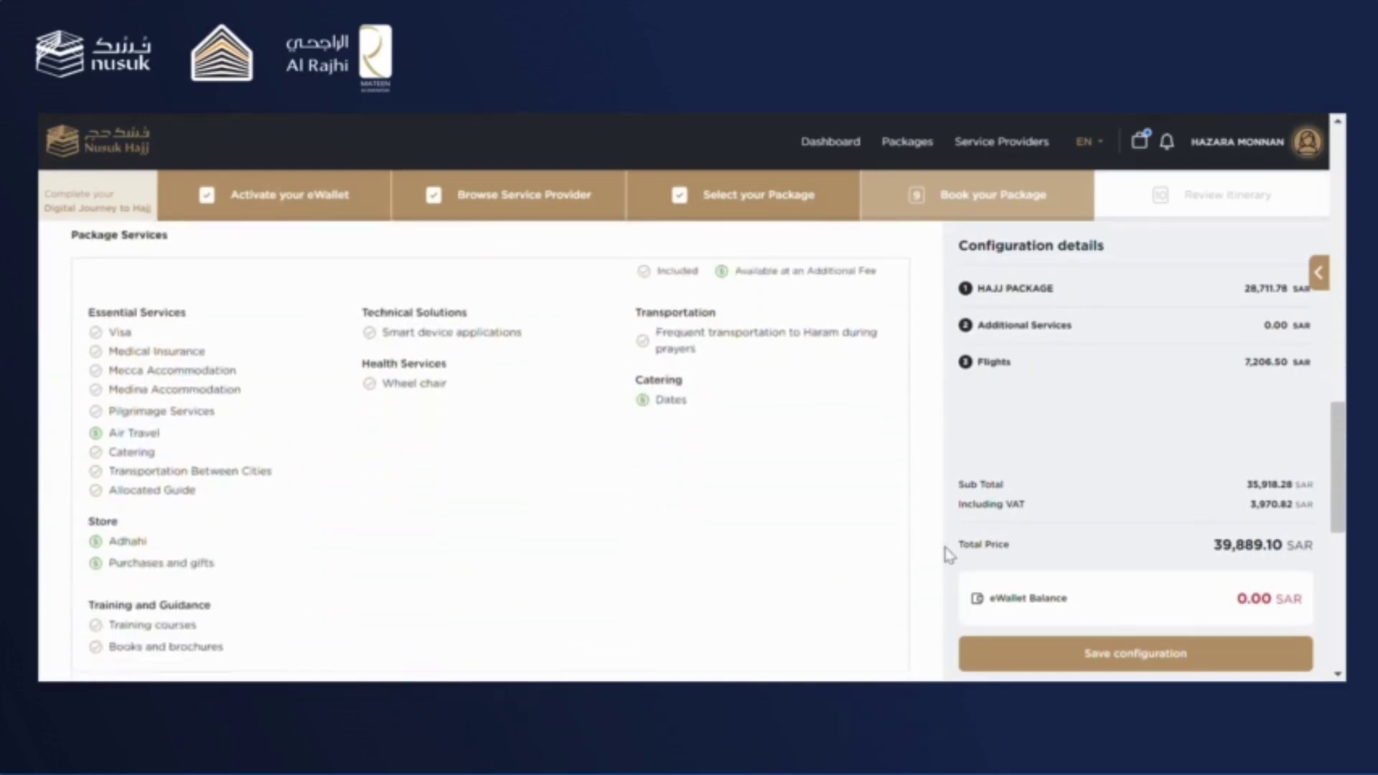
scroll(949, 555, "down", 3)
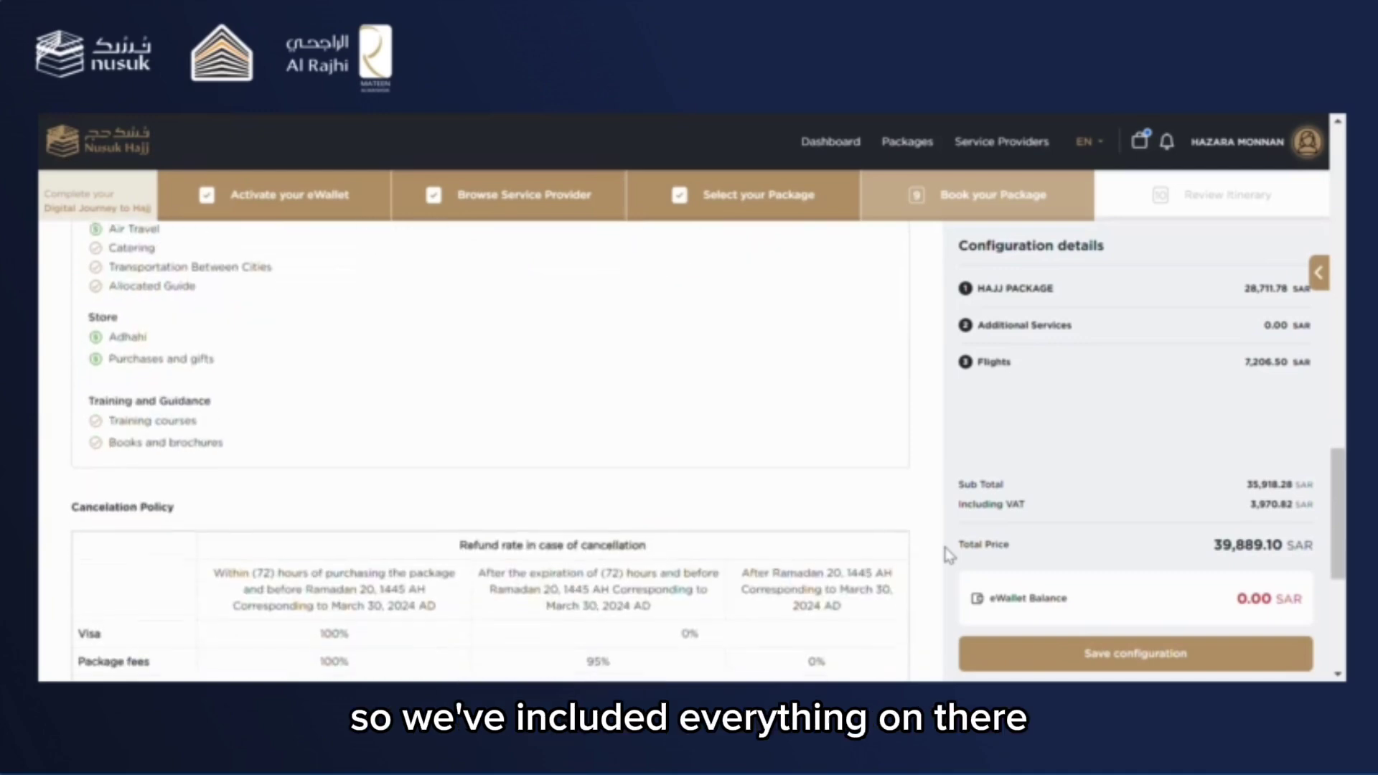
scroll(950, 555, "up", 10)
scroll(950, 555, "down", 5)
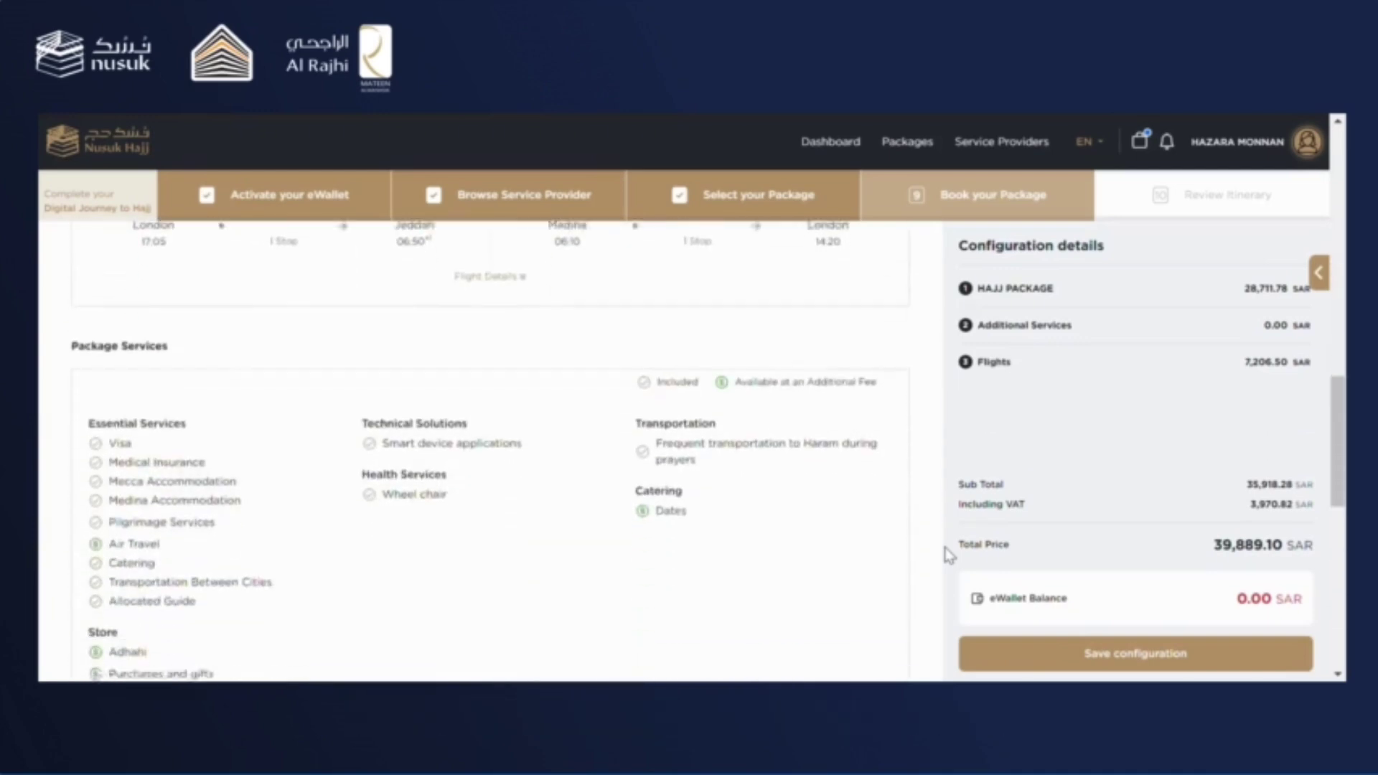
scroll(950, 555, "down", 10)
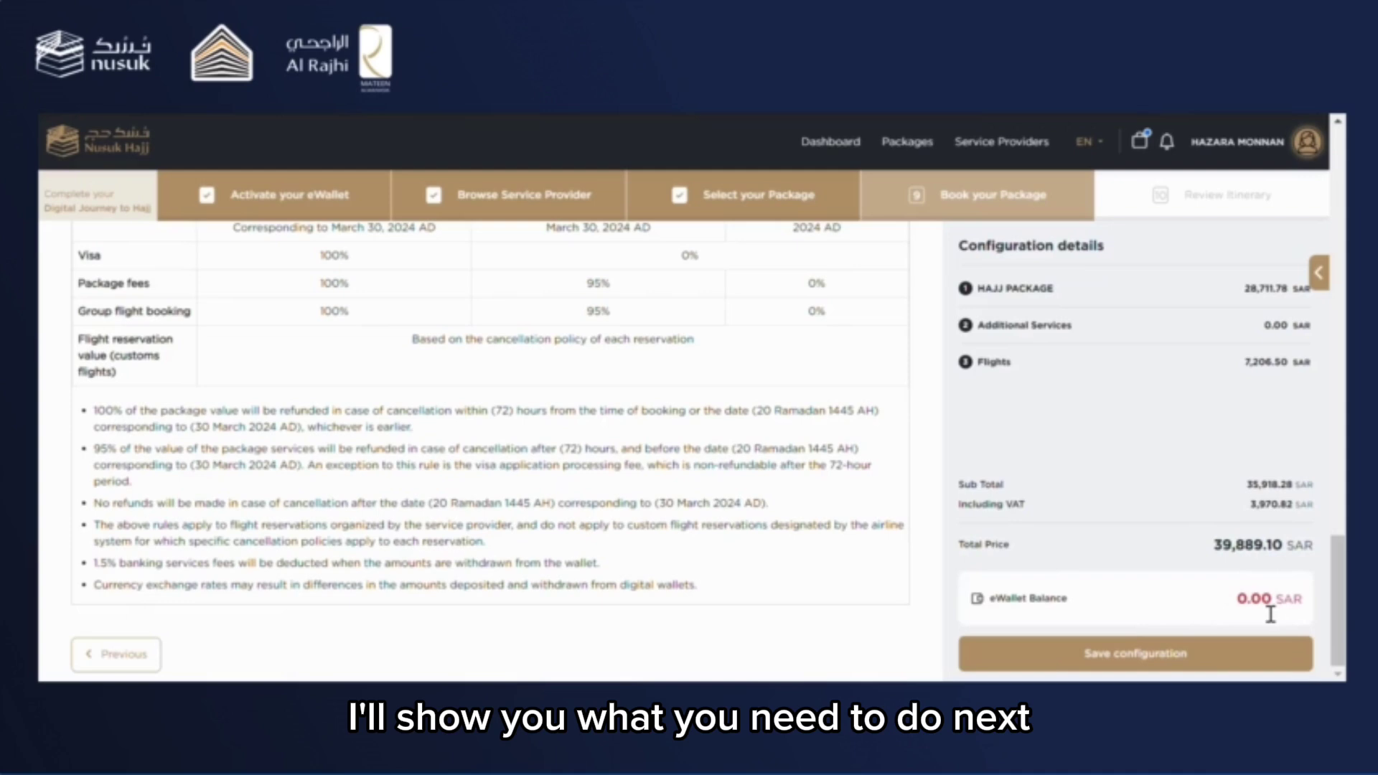
Step: Save the Luxury shifting Line 6 package configuration and acknowledge the notice about purchasing it once reservations are available
left_click(1131, 656)
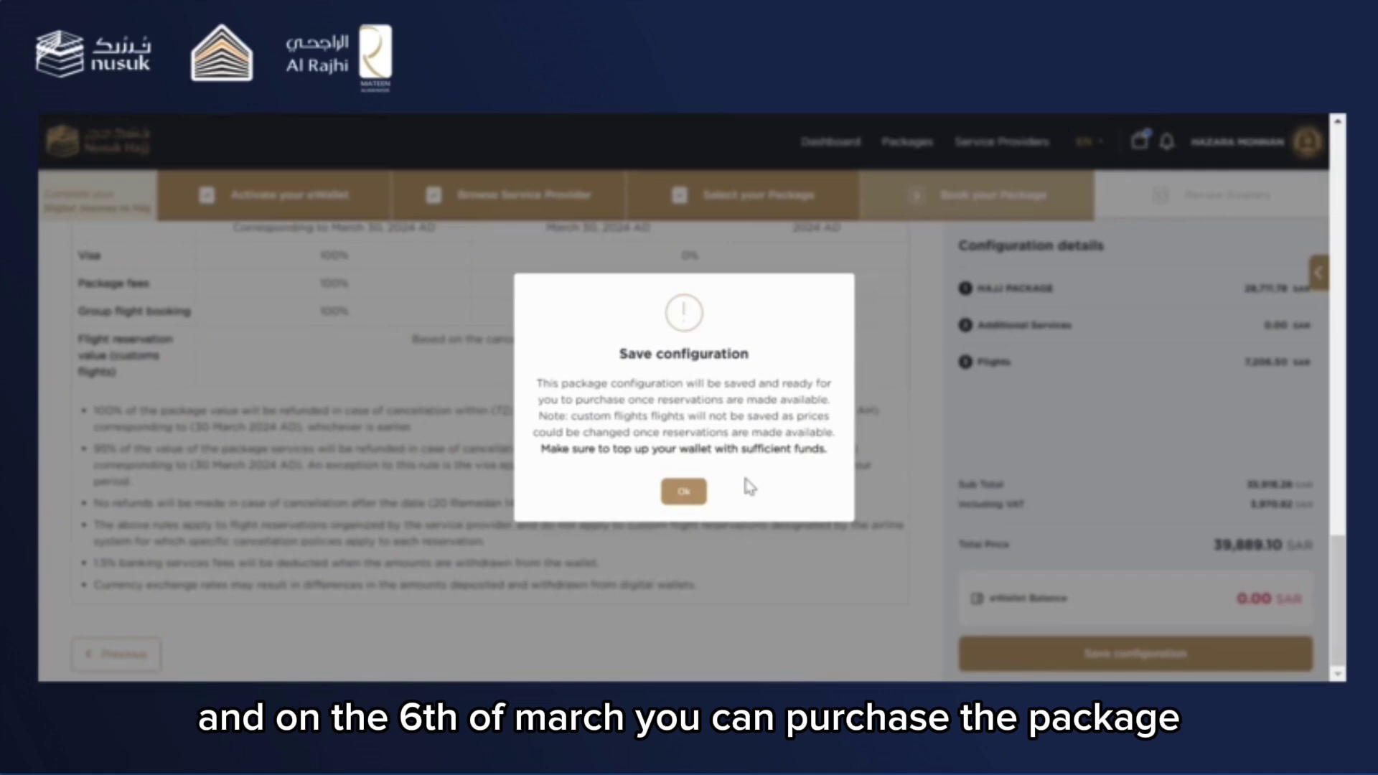
left_click(684, 492)
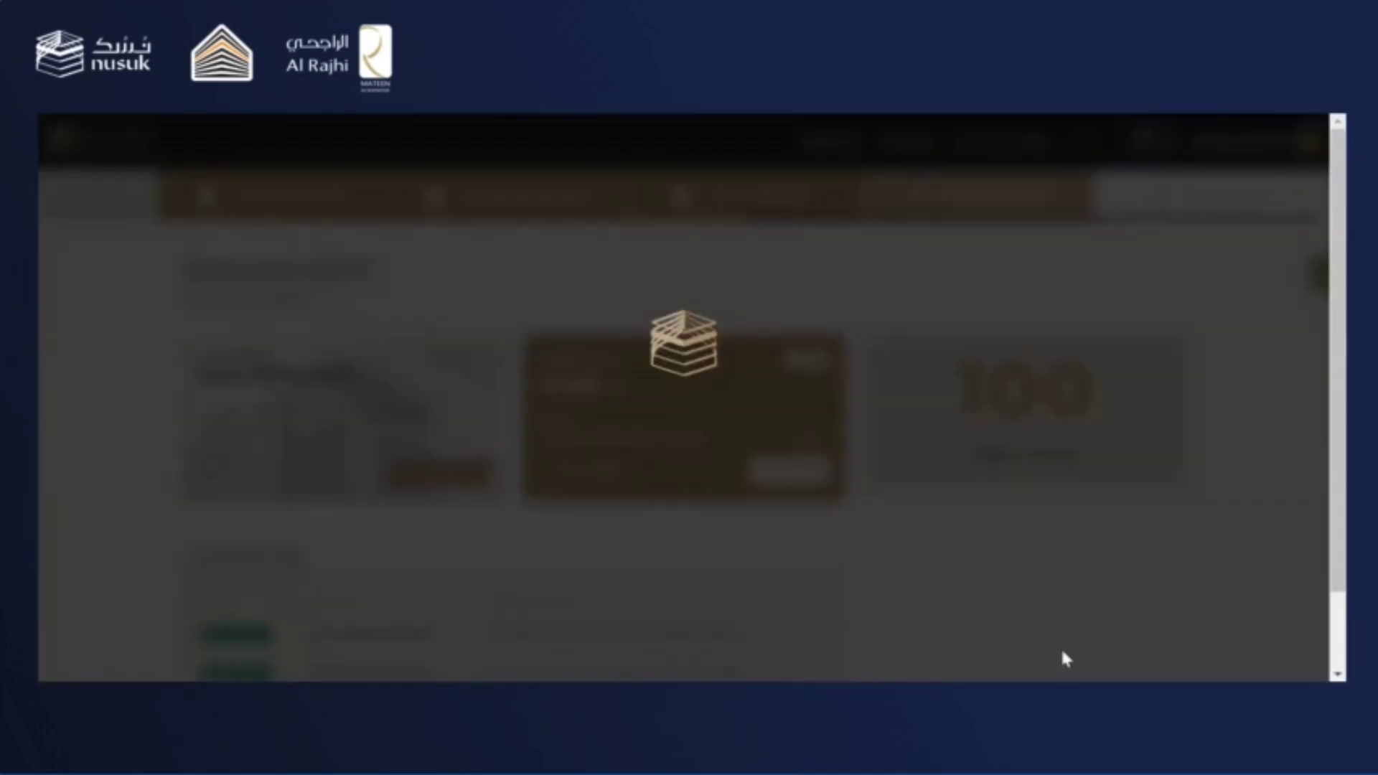
Step: Start an eWallet top-up from the dashboard, pass the sample card introduction and choose Credit Card as the payment method
scroll(1066, 659, "down", 1)
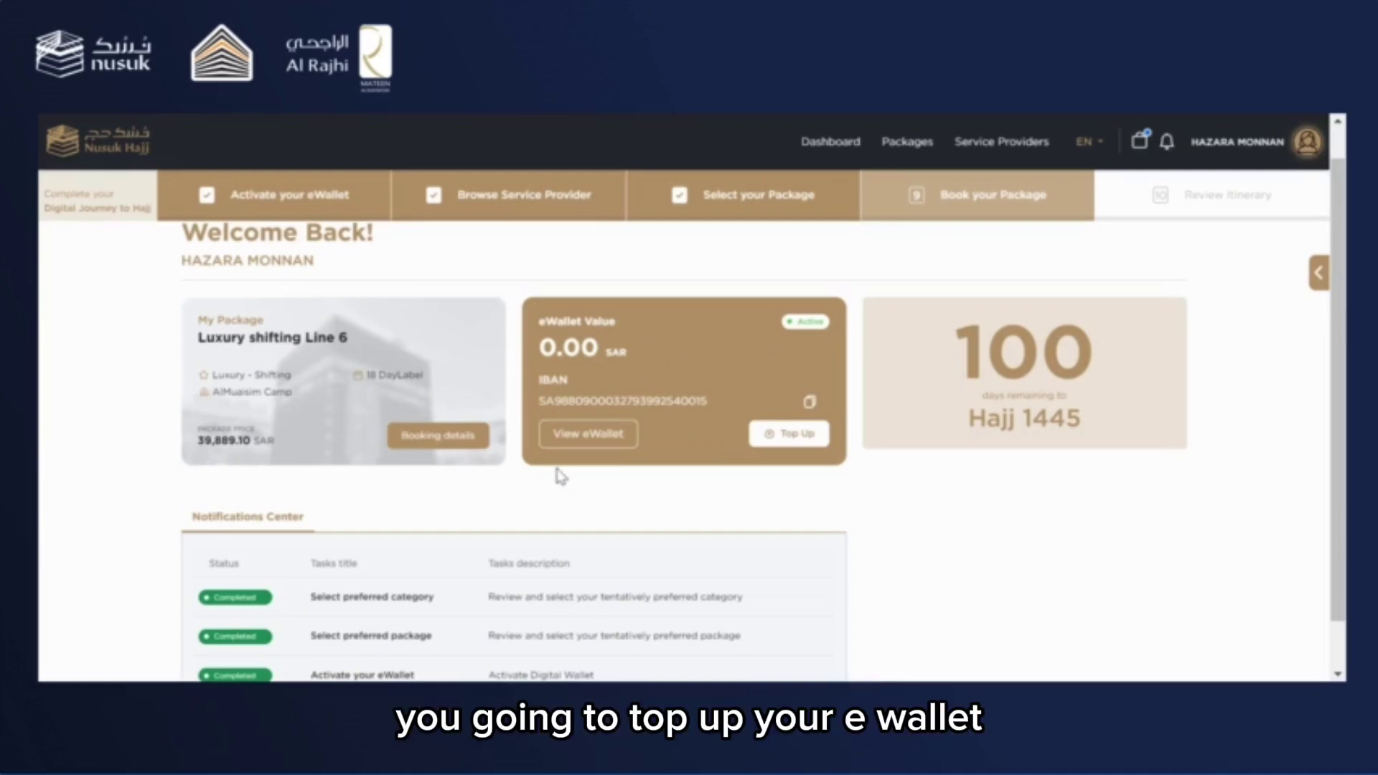
left_click(779, 435)
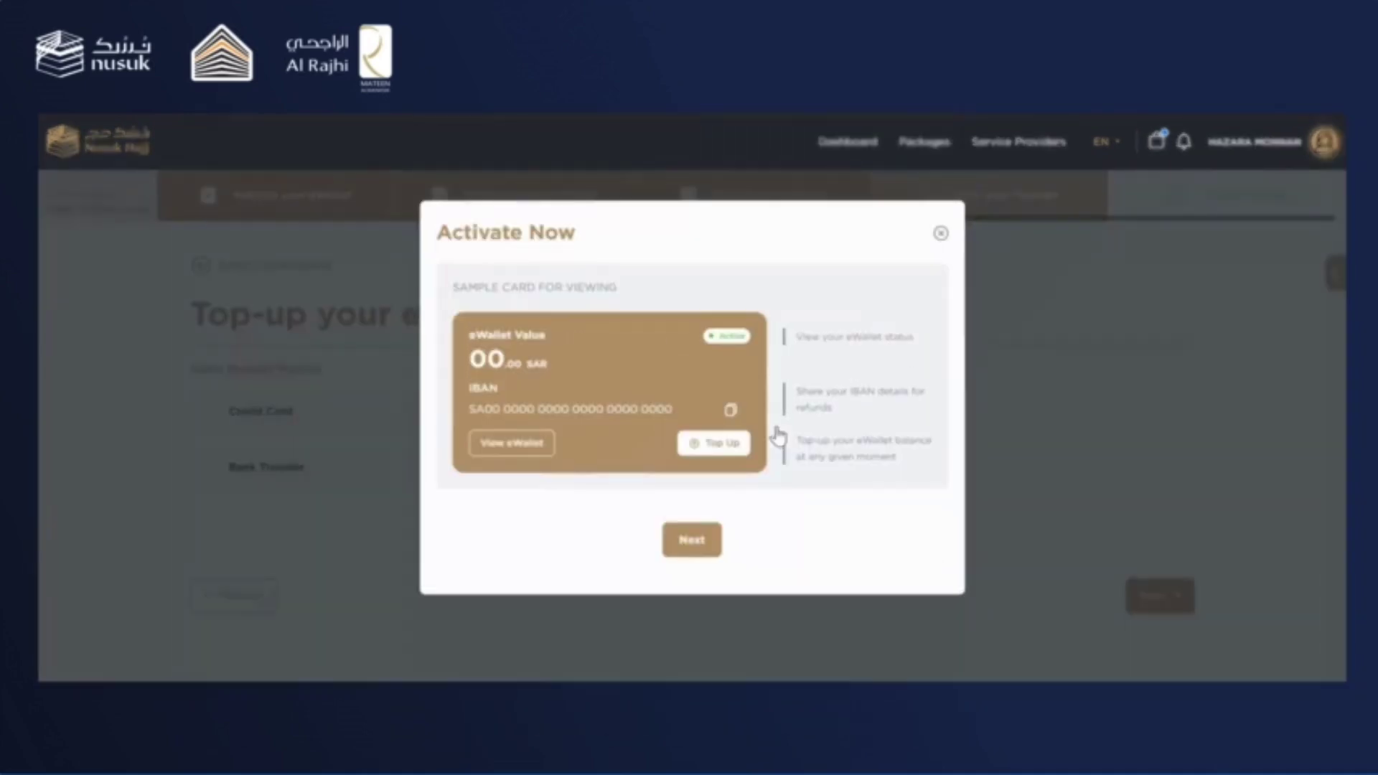
left_click(691, 551)
left_click(685, 560)
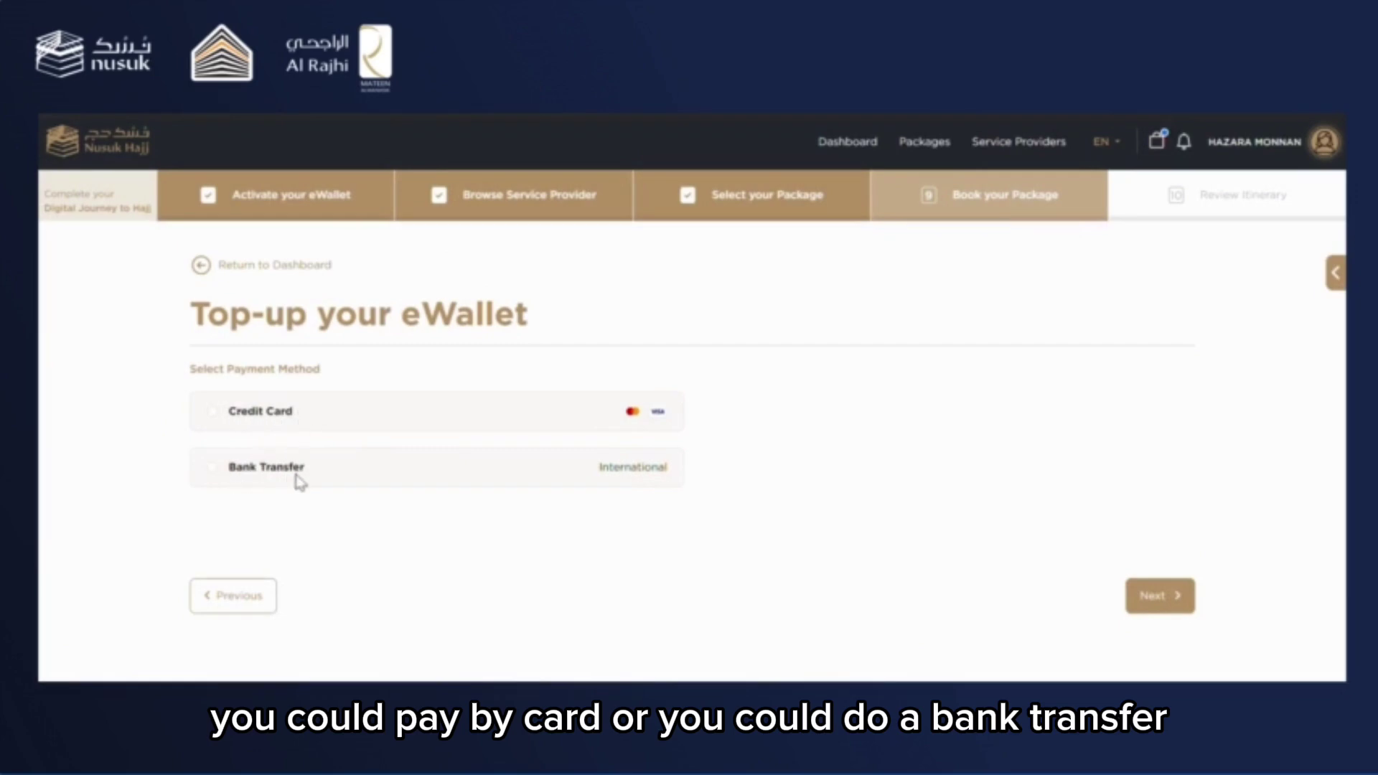
left_click(214, 416)
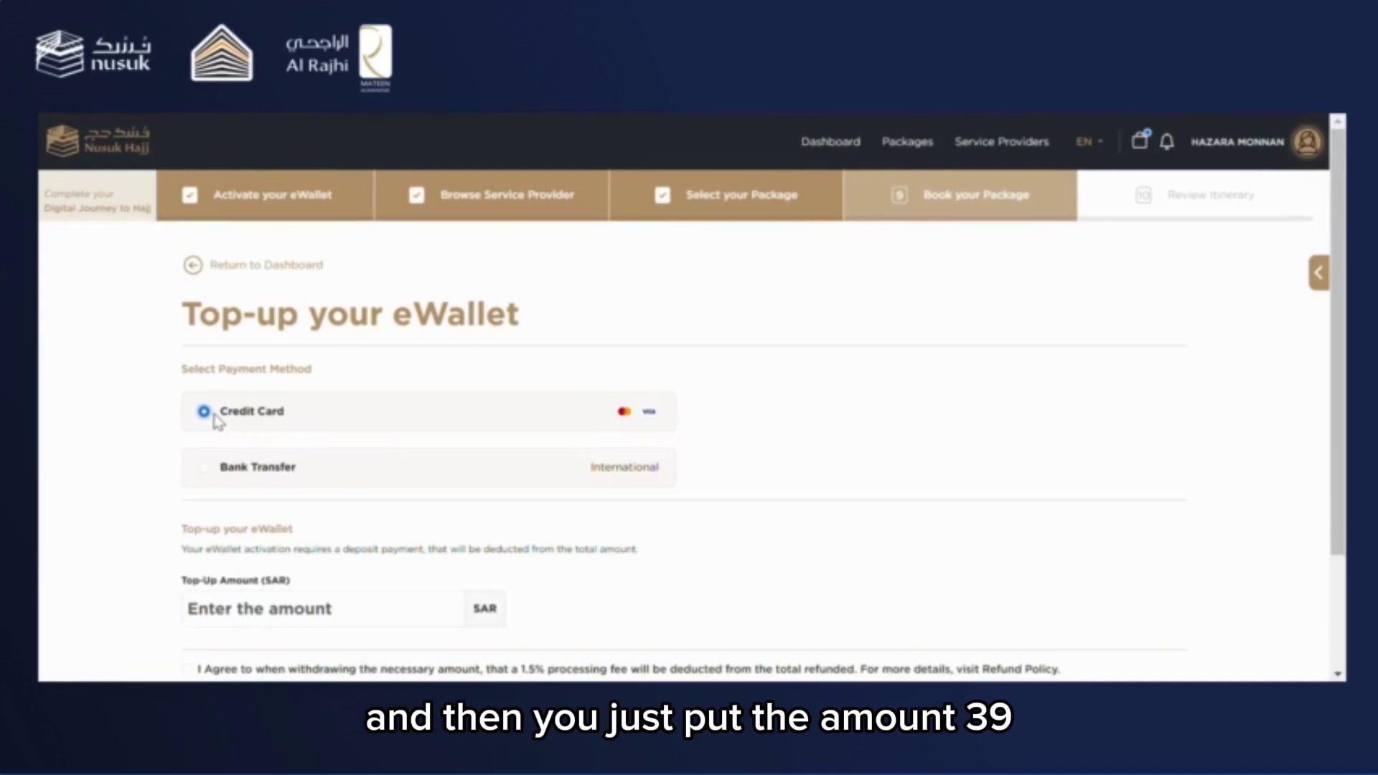
Step: Set the top-up amount to 39889.10 SAR, agree to the 1.5% processing fee on refunds and proceed to the billing address form
left_click(258, 625)
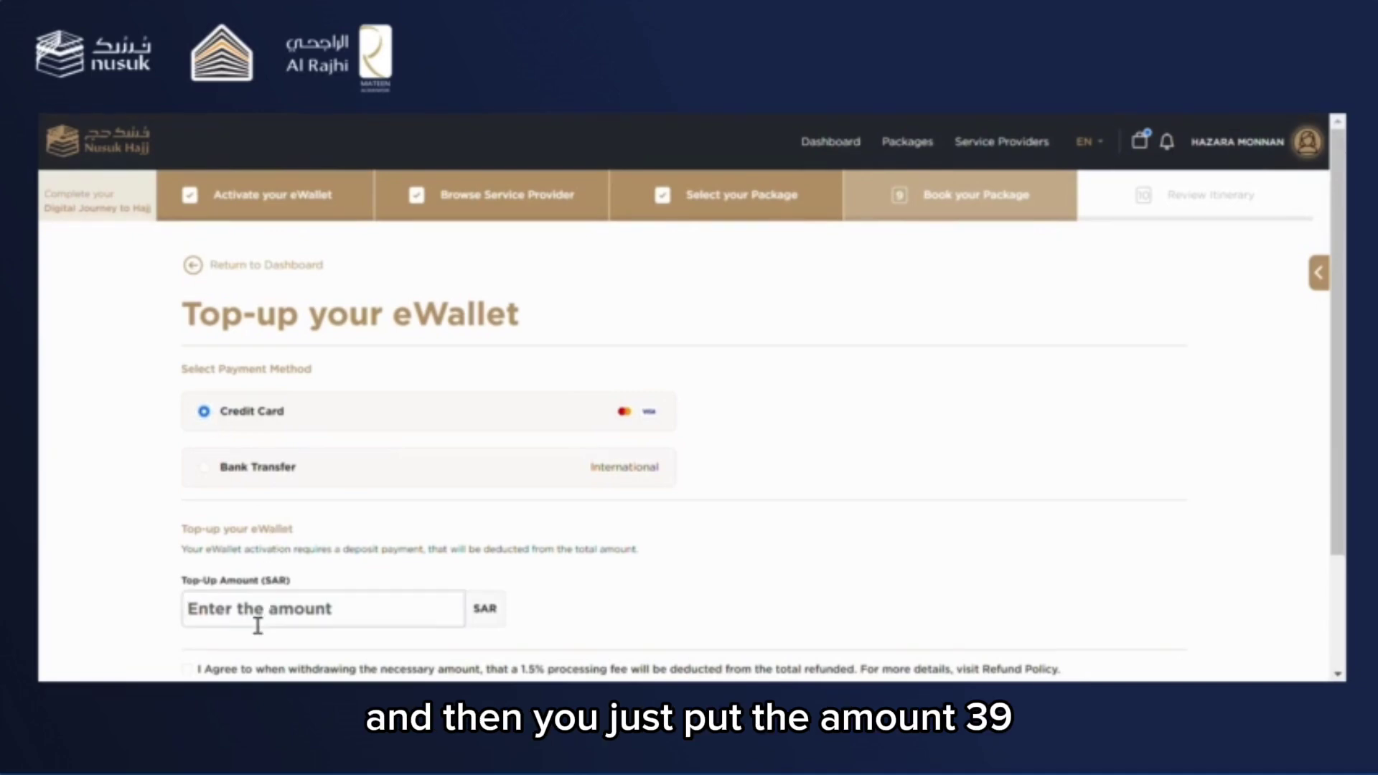
type("39")
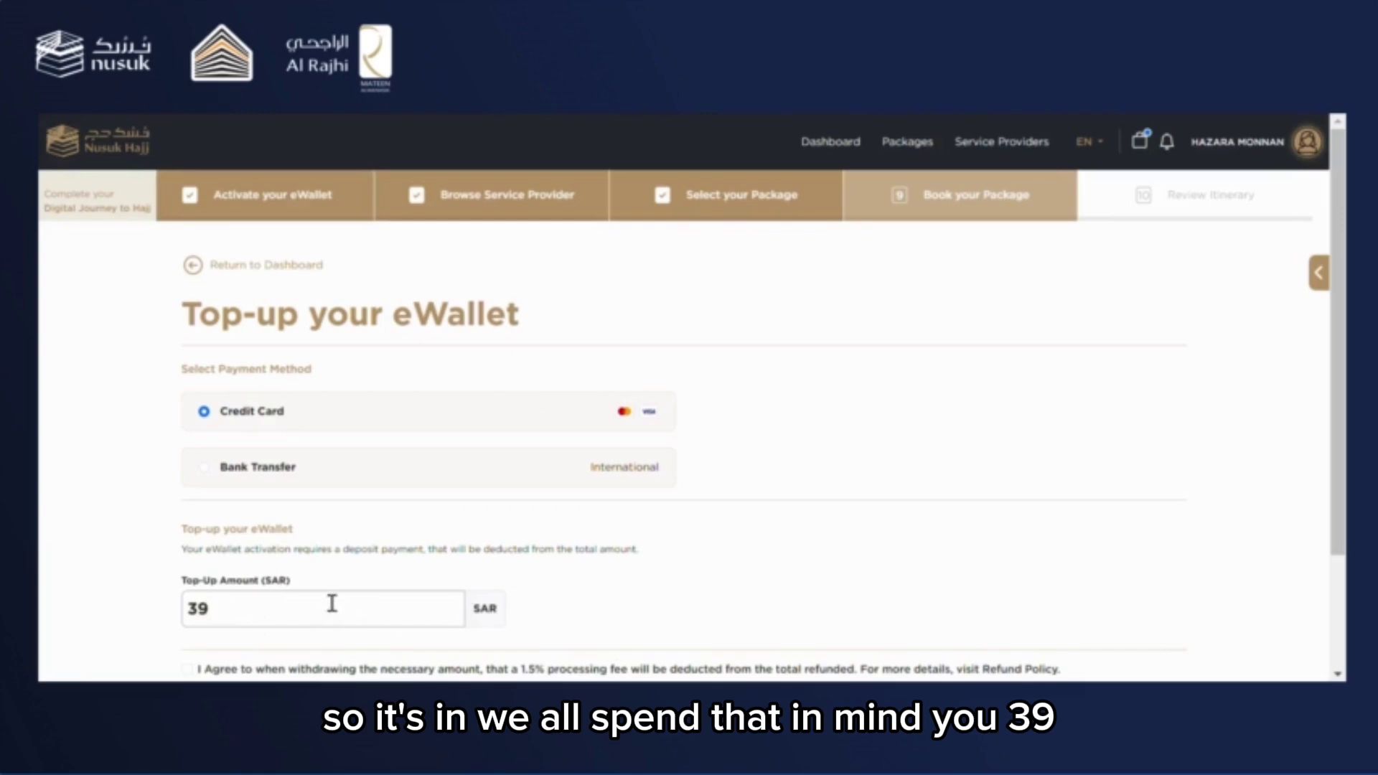
type("8")
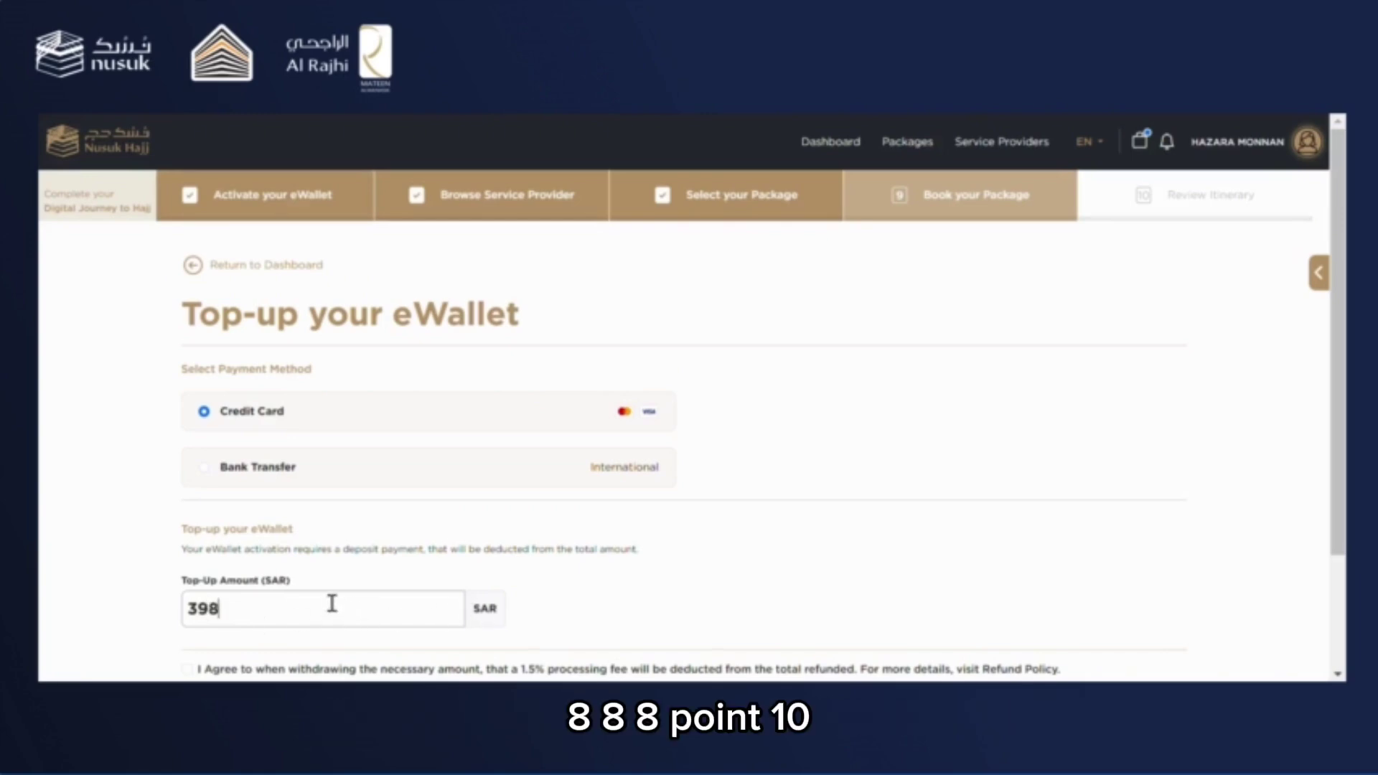
type("89.10")
scroll(700, 596, "down", 2)
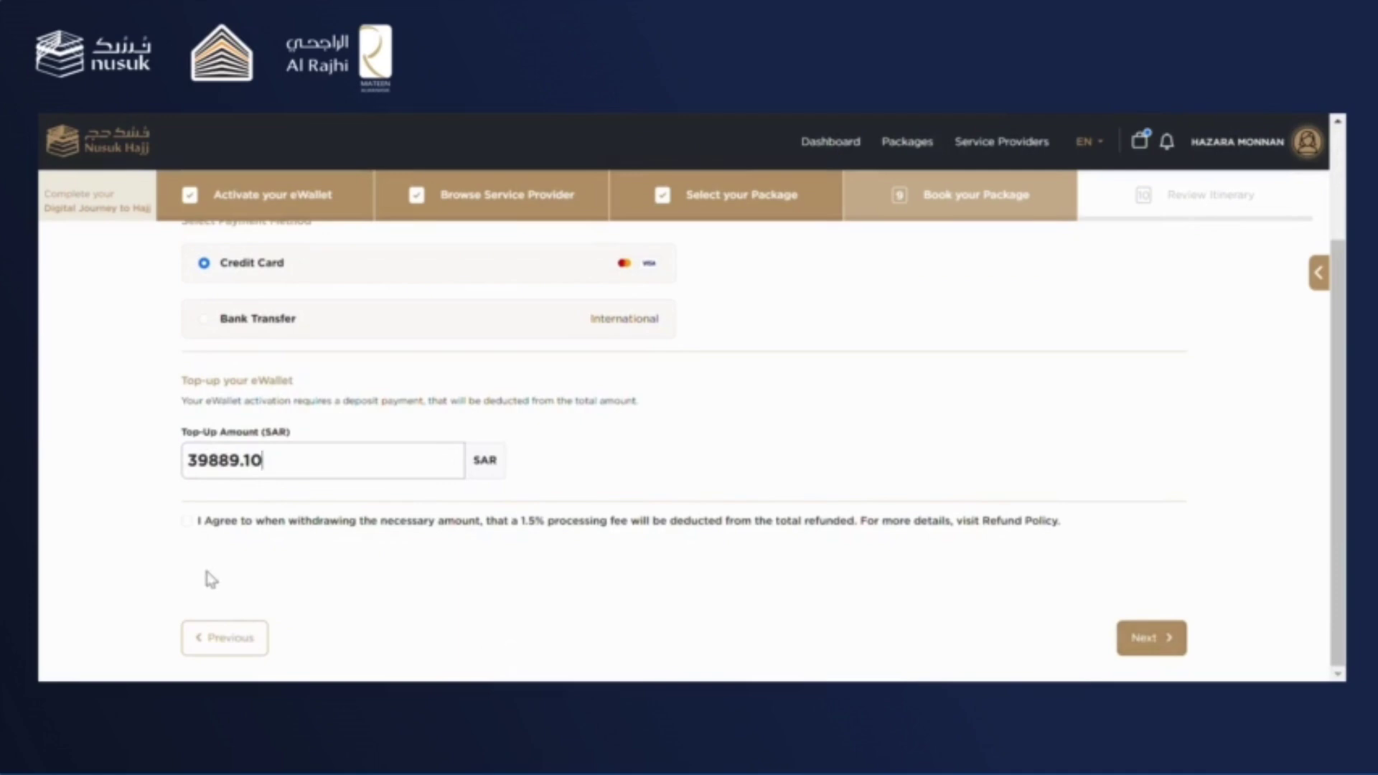
left_click(187, 521)
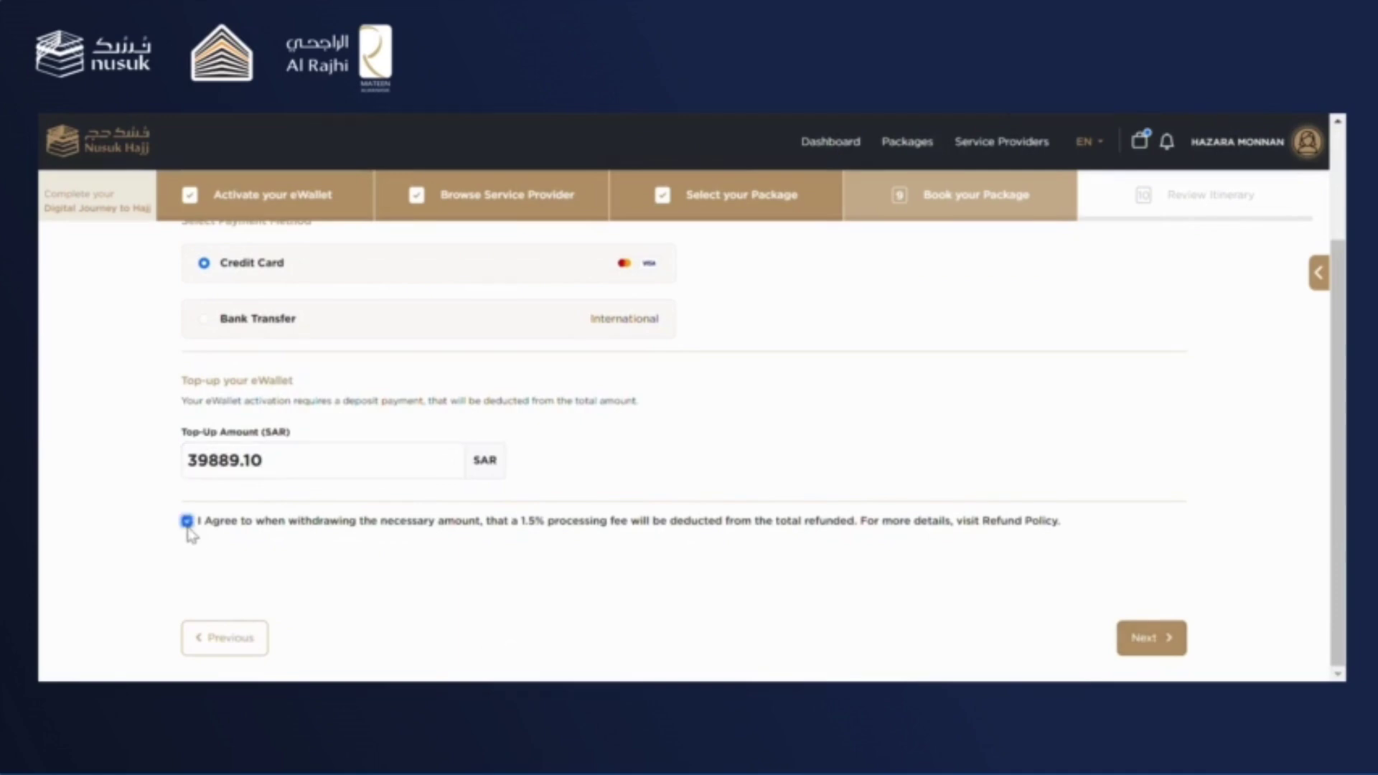
left_click(1146, 639)
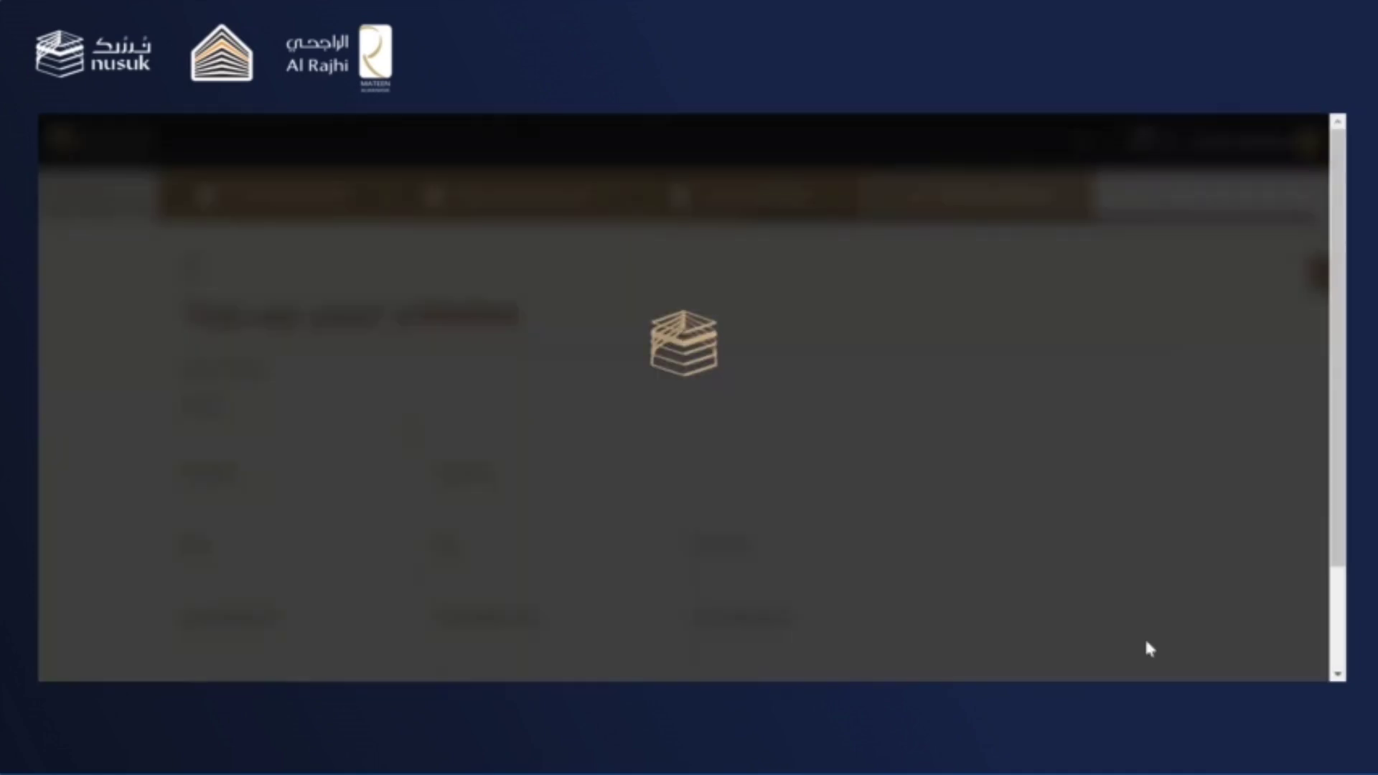
scroll(1025, 466, "down", 2)
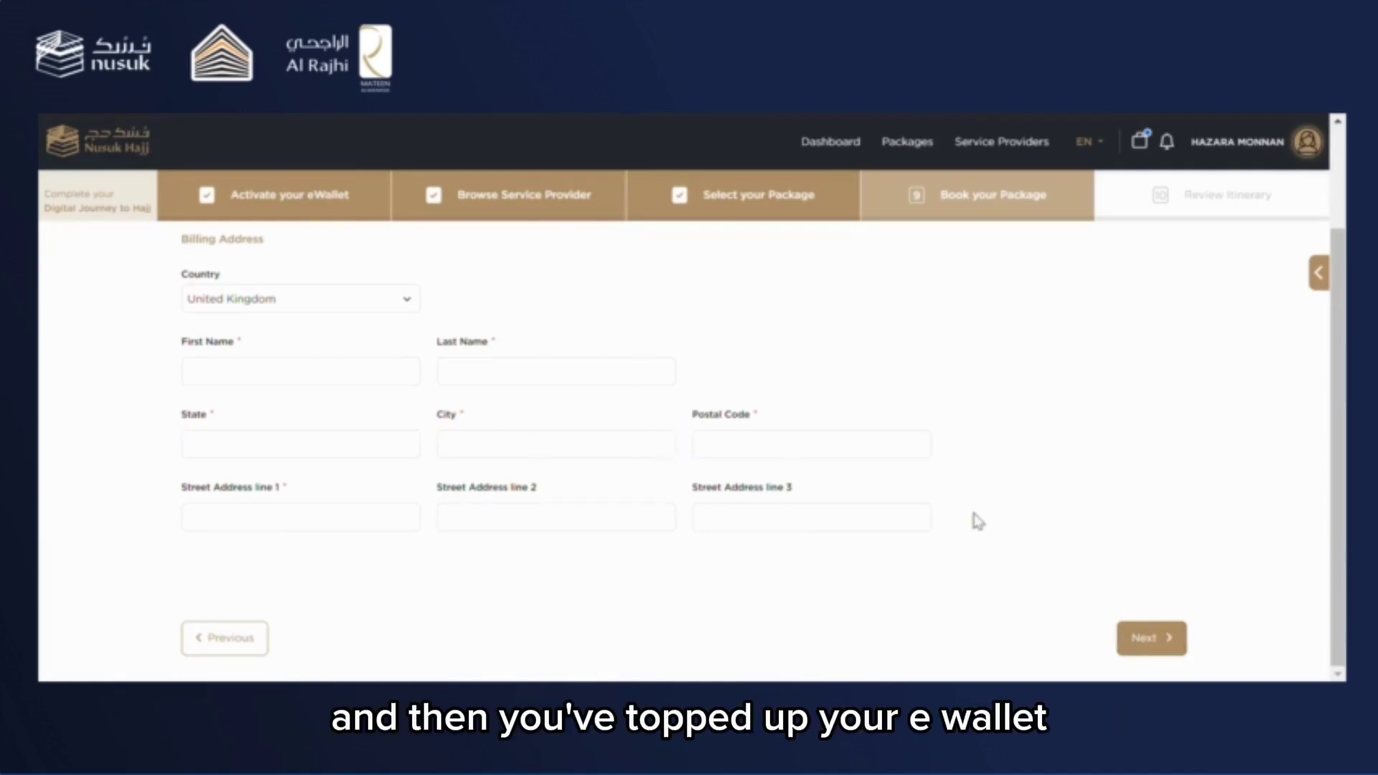
scroll(978, 522, "up", 2)
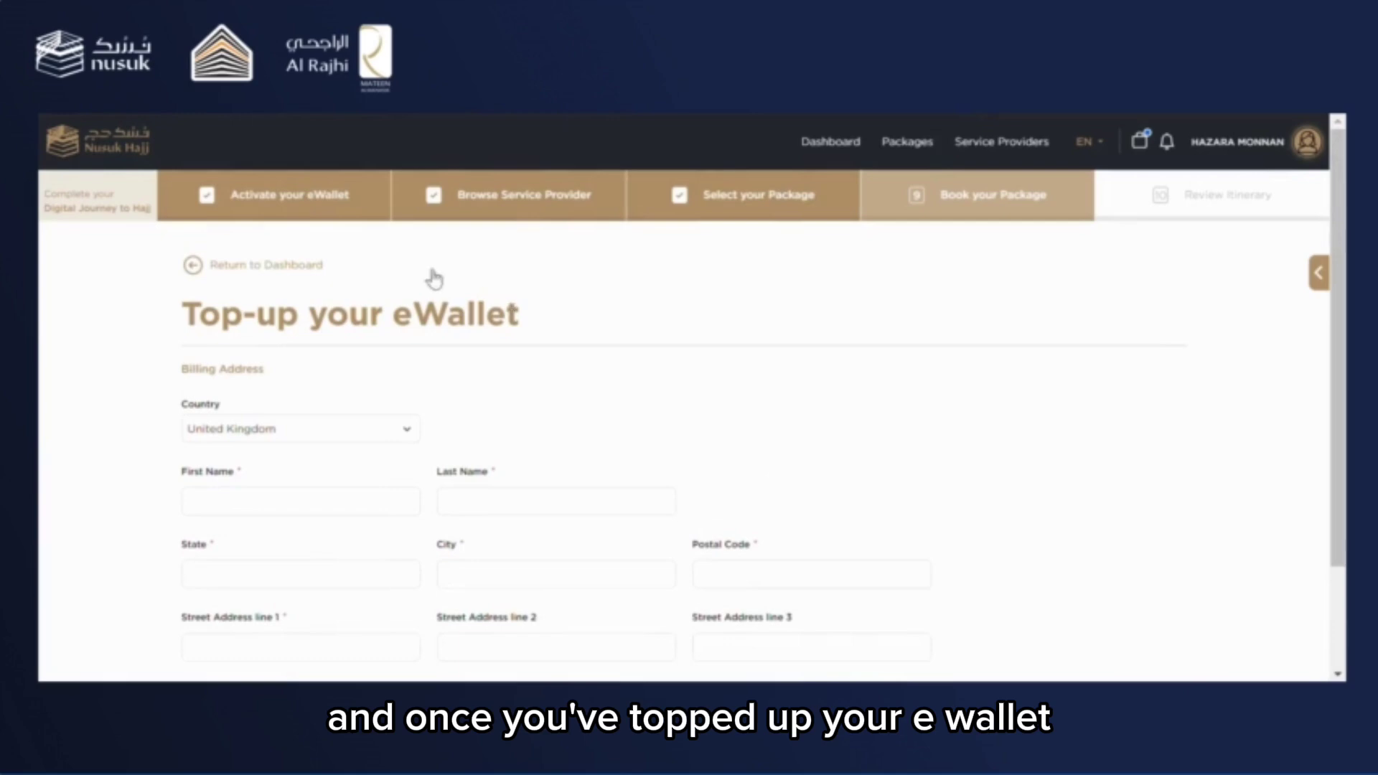
Step: Return to the dashboard and choose to configure the Luxury shifting Line 6 package from the cart
left_click(833, 160)
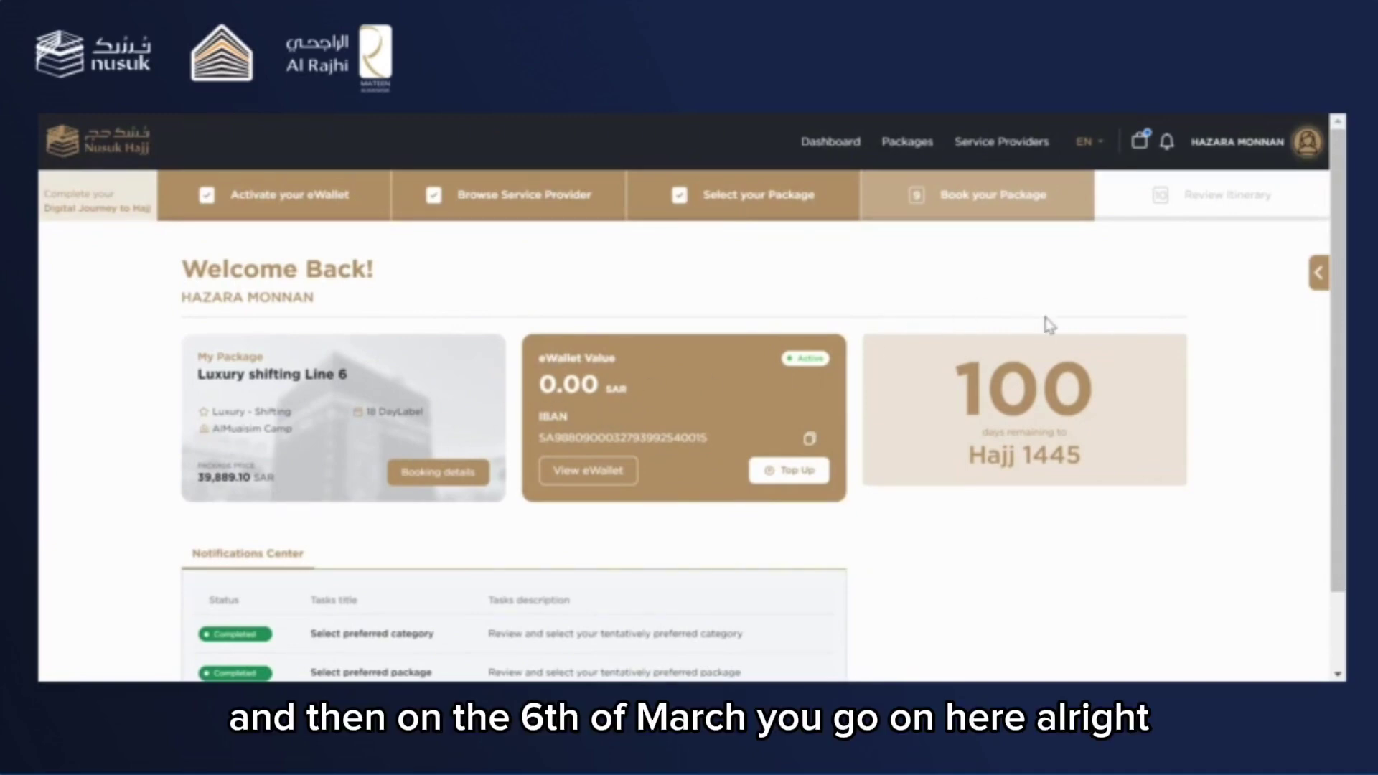
left_click(1148, 146)
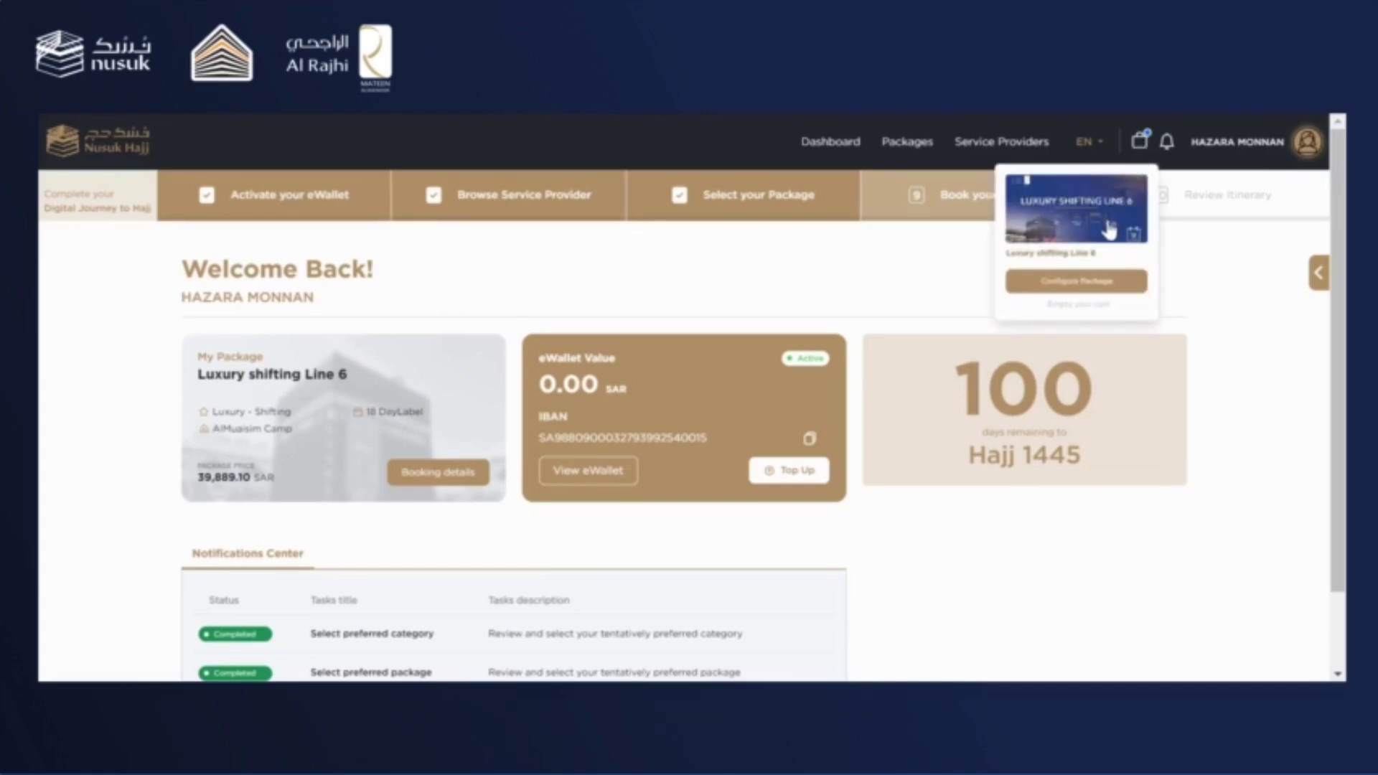
left_click(1083, 284)
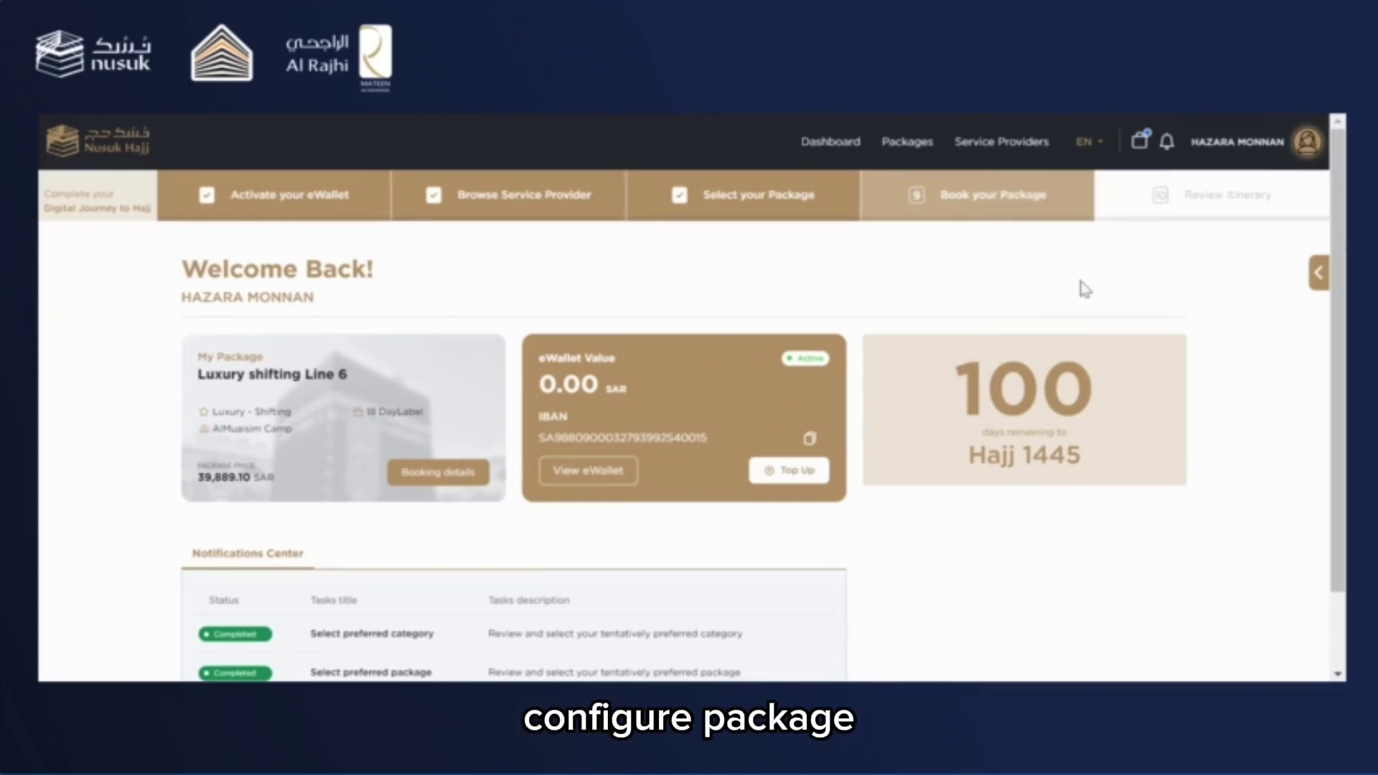